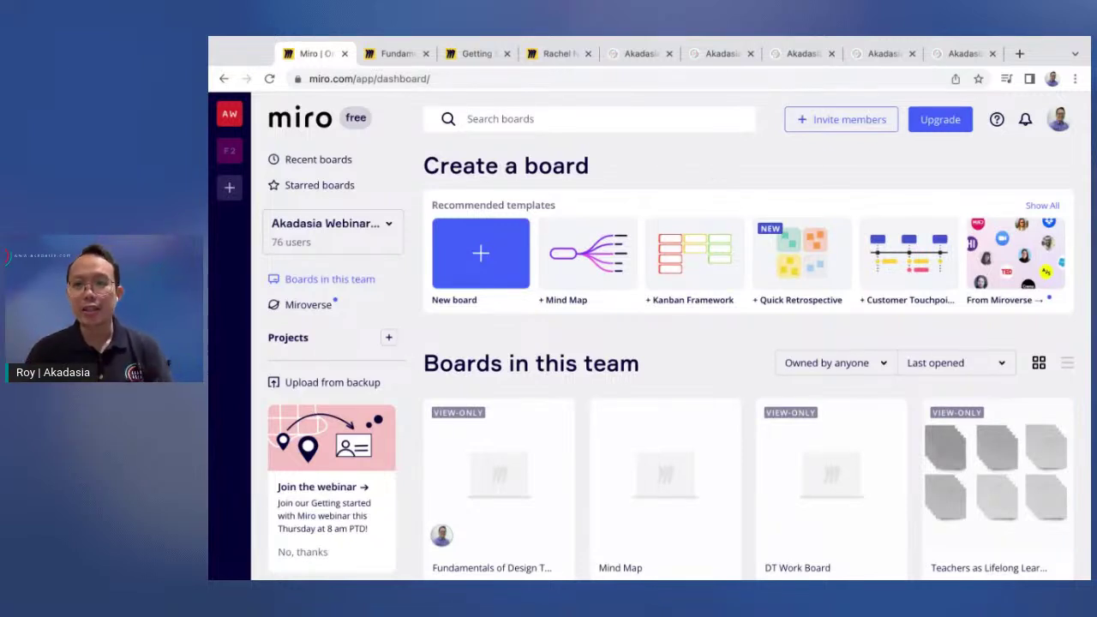
pyautogui.click(1060, 123)
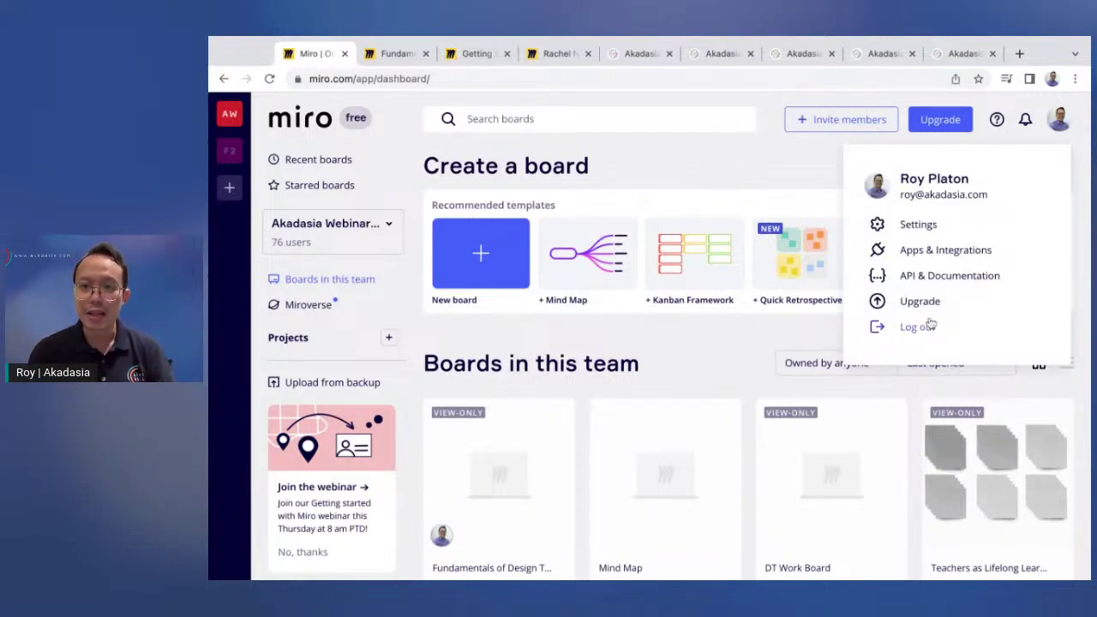
pyautogui.click(787, 160)
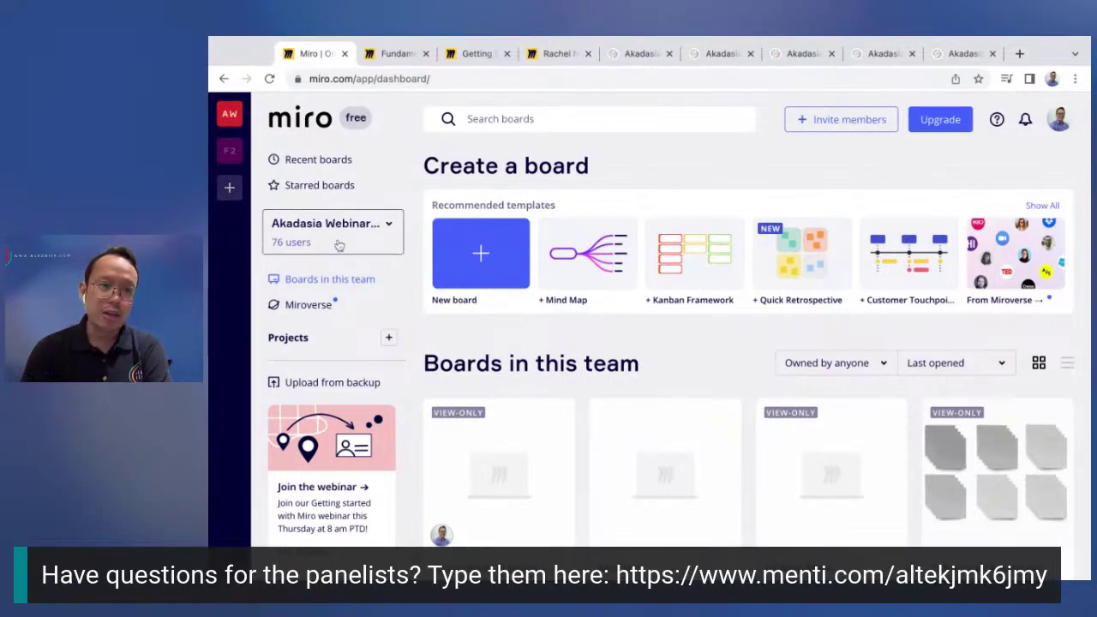
pyautogui.click(389, 228)
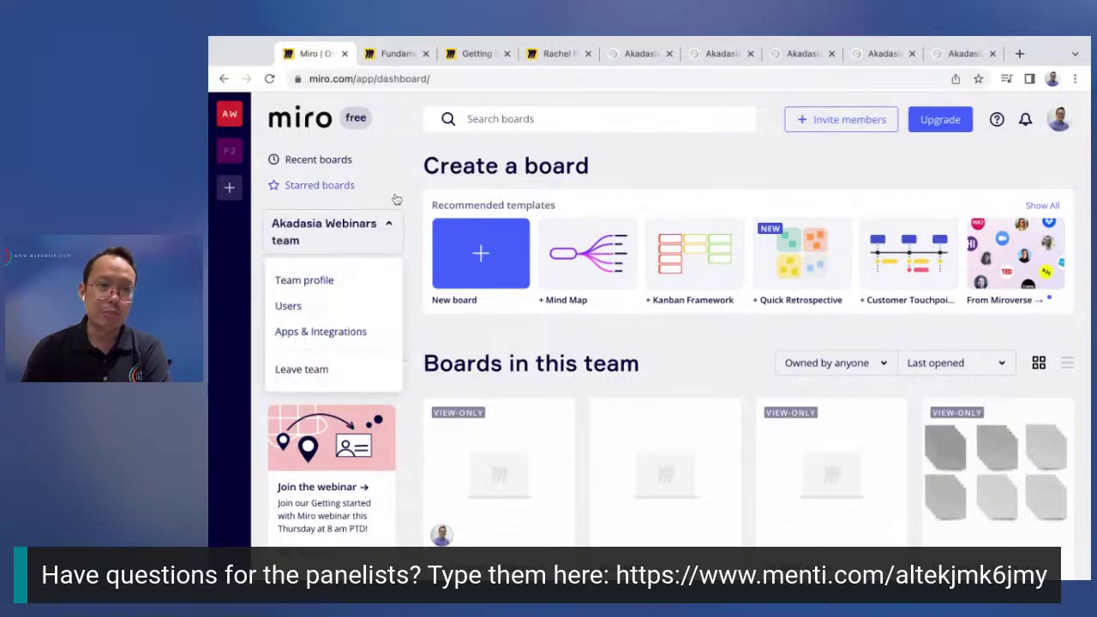
pyautogui.click(621, 173)
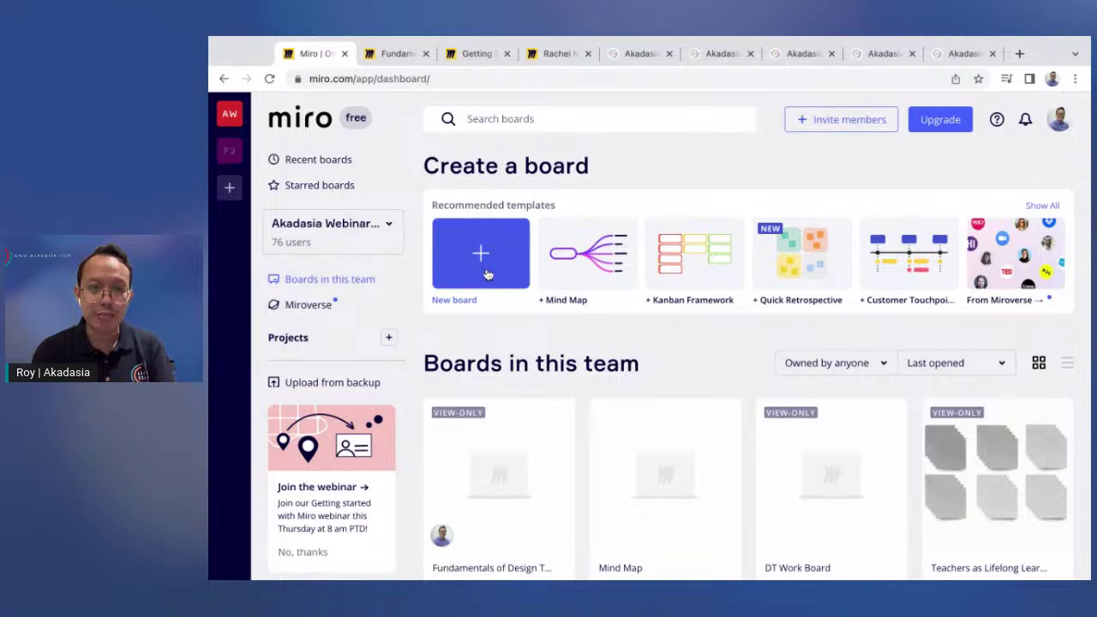
# Start a new board and confirm it as a team board despite the three-editable-board limit warning.
pyautogui.click(487, 274)
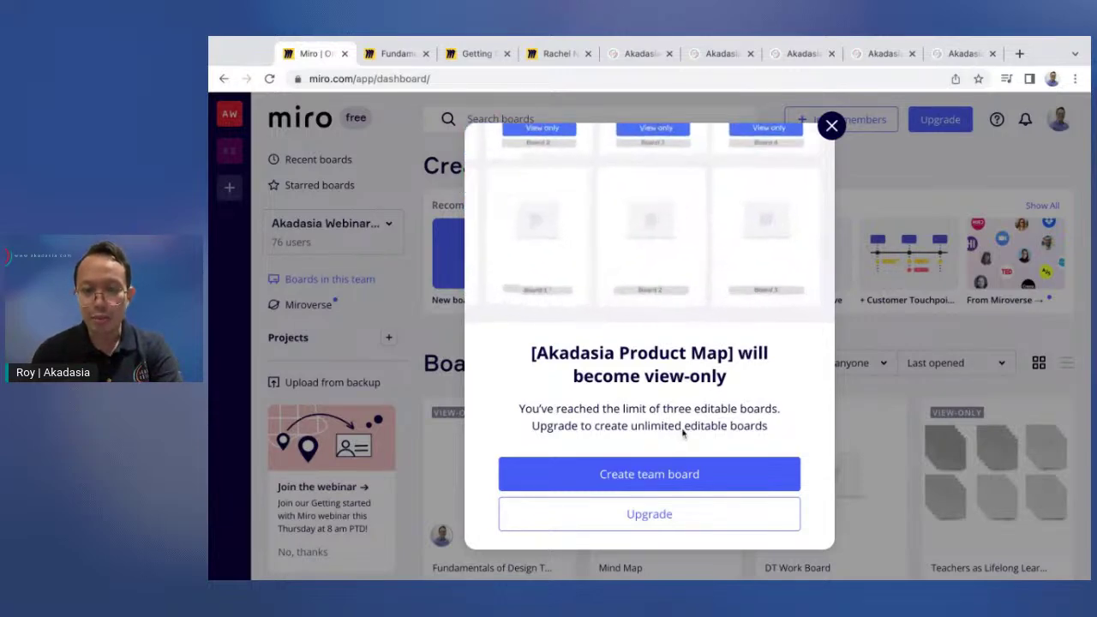
pyautogui.click(656, 476)
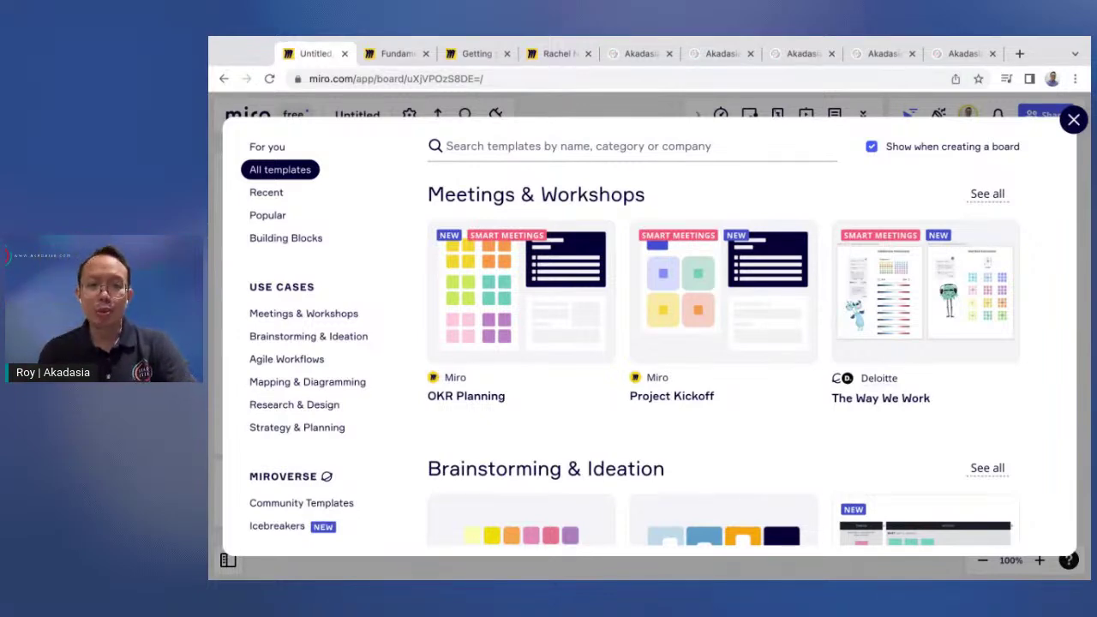
# Scroll the new board's template library from Meetings & Workshops down to Research & Design.
pyautogui.scroll(-1, 816, 340)
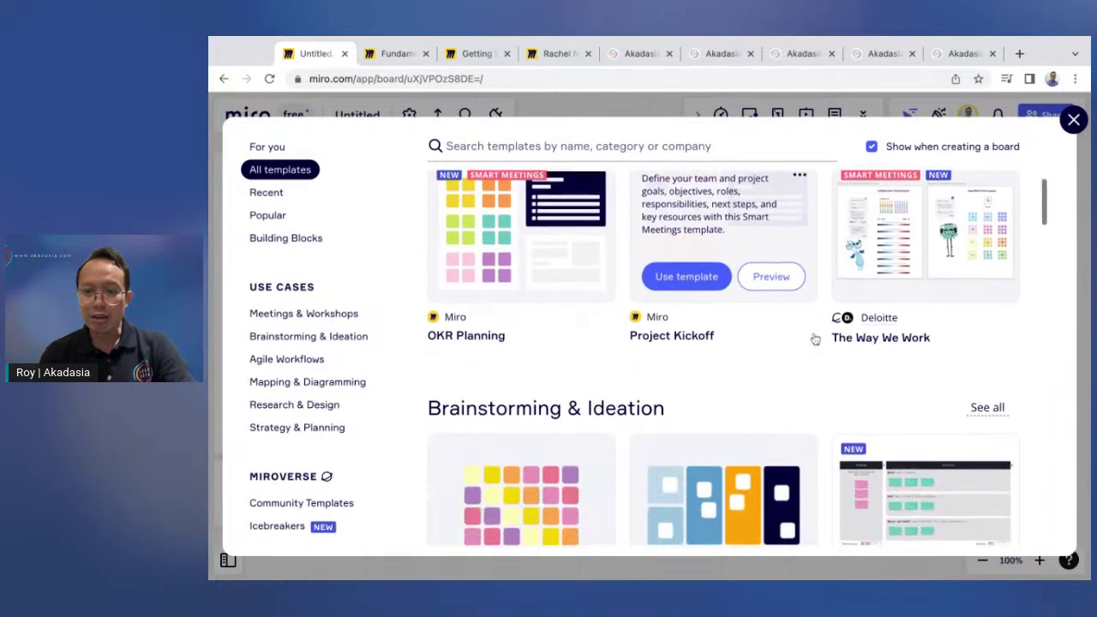
pyautogui.scroll(-3, 815, 338)
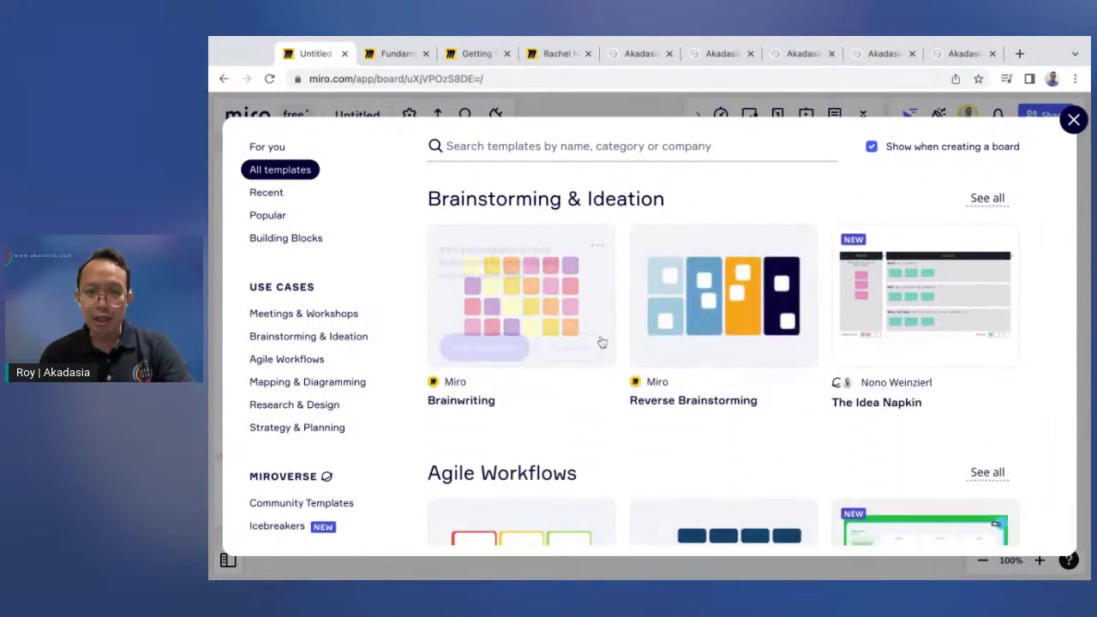
pyautogui.scroll(-2, 823, 426)
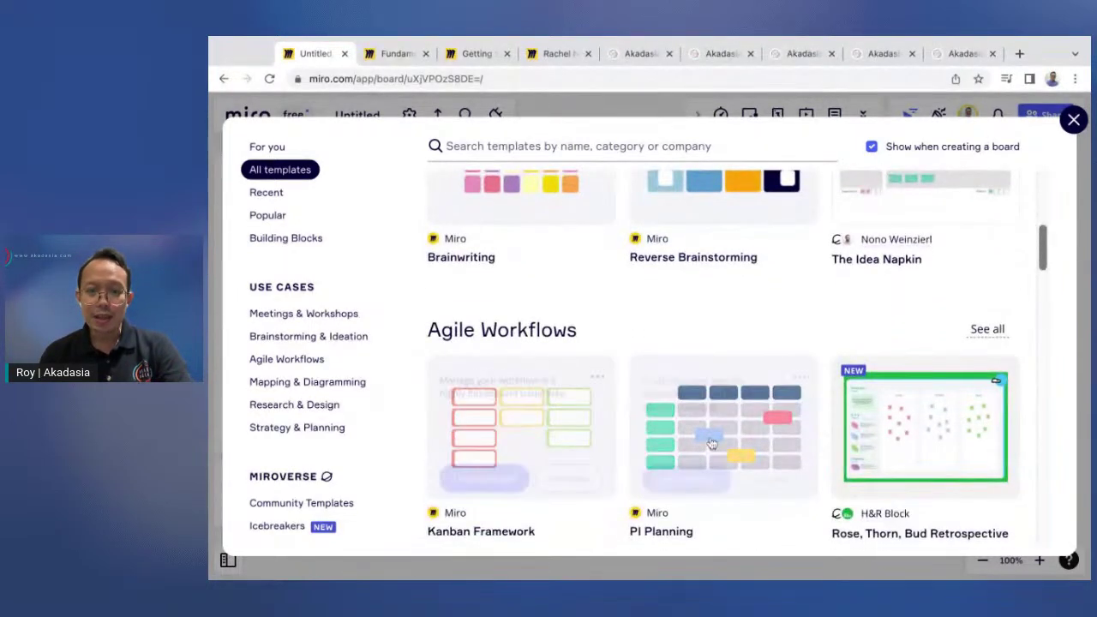
pyautogui.scroll(-2, 712, 444)
pyautogui.scroll(-3, 777, 463)
pyautogui.moveTo(902, 360)
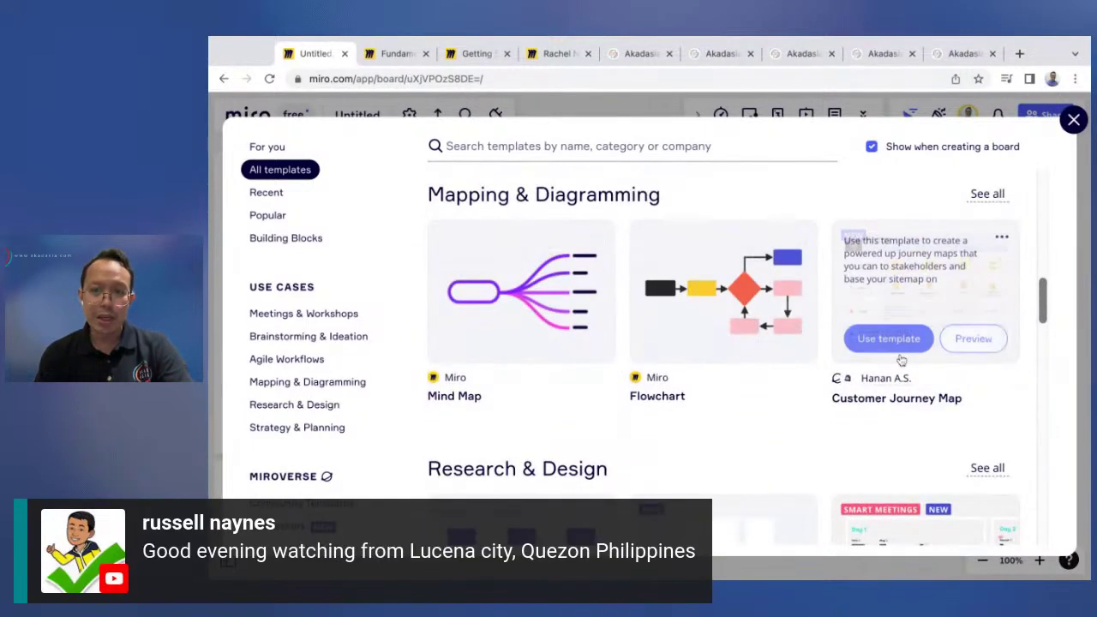
pyautogui.scroll(-2, 629, 445)
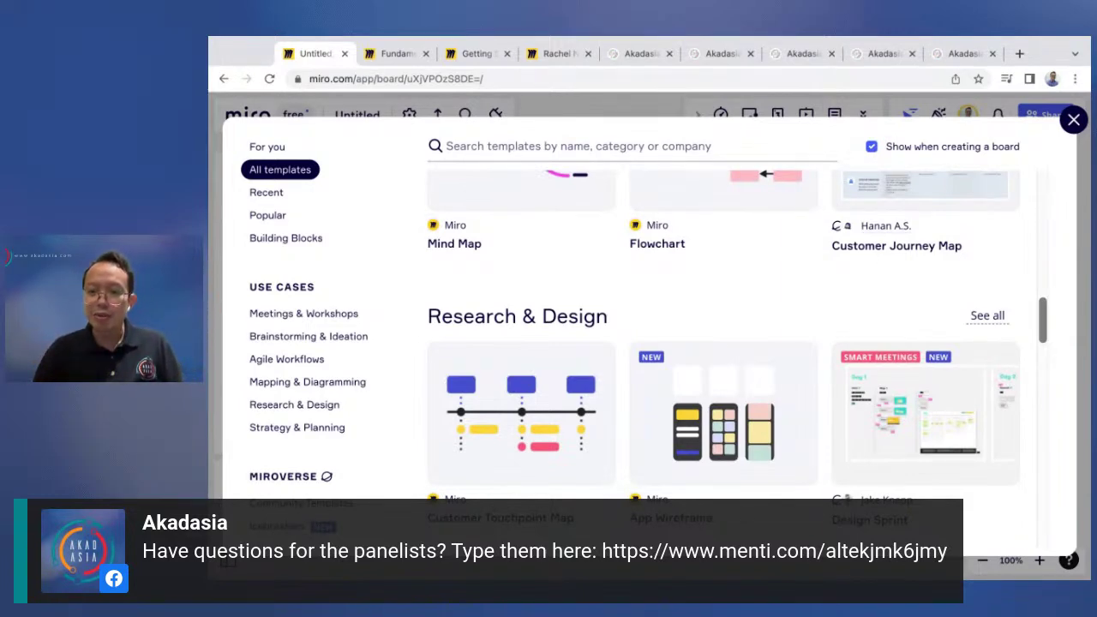
pyautogui.moveTo(906, 434)
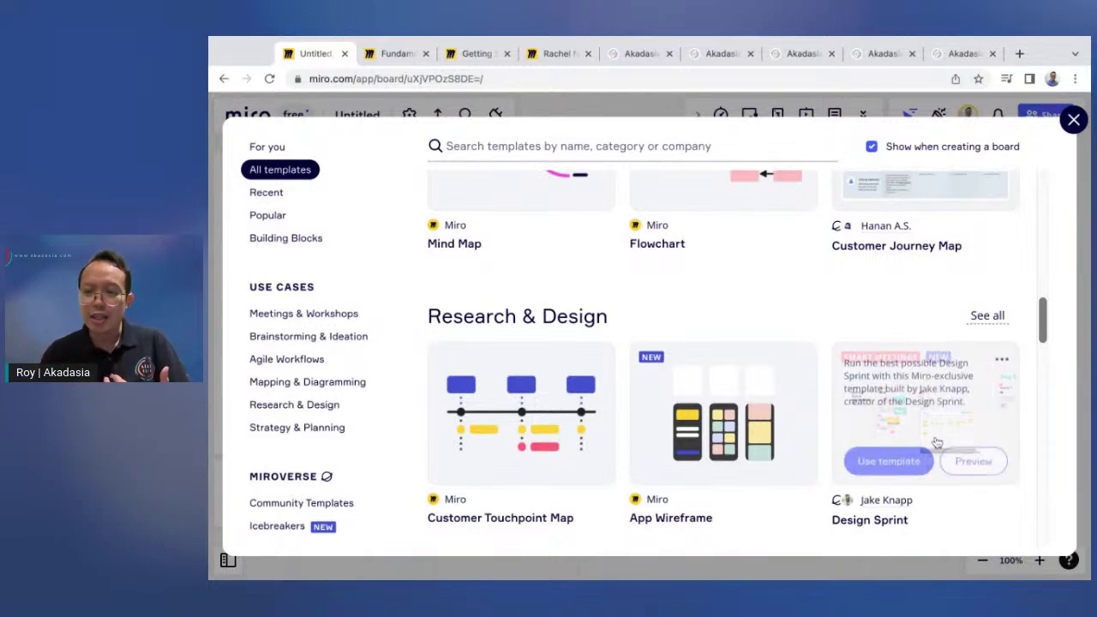
pyautogui.moveTo(853, 366)
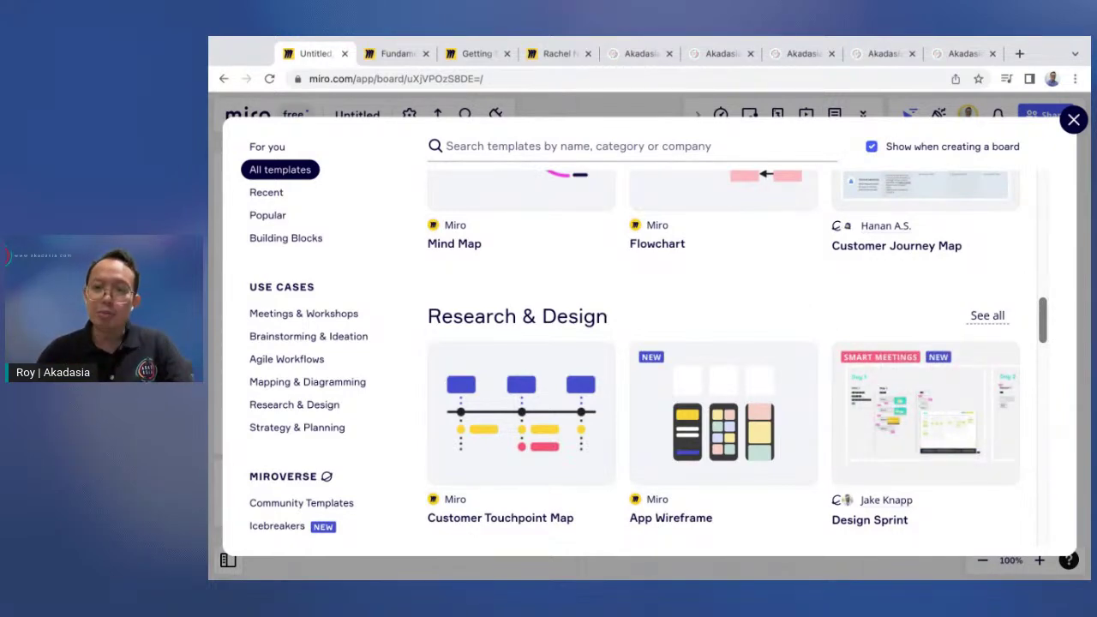
pyautogui.scroll(1, 689, 412)
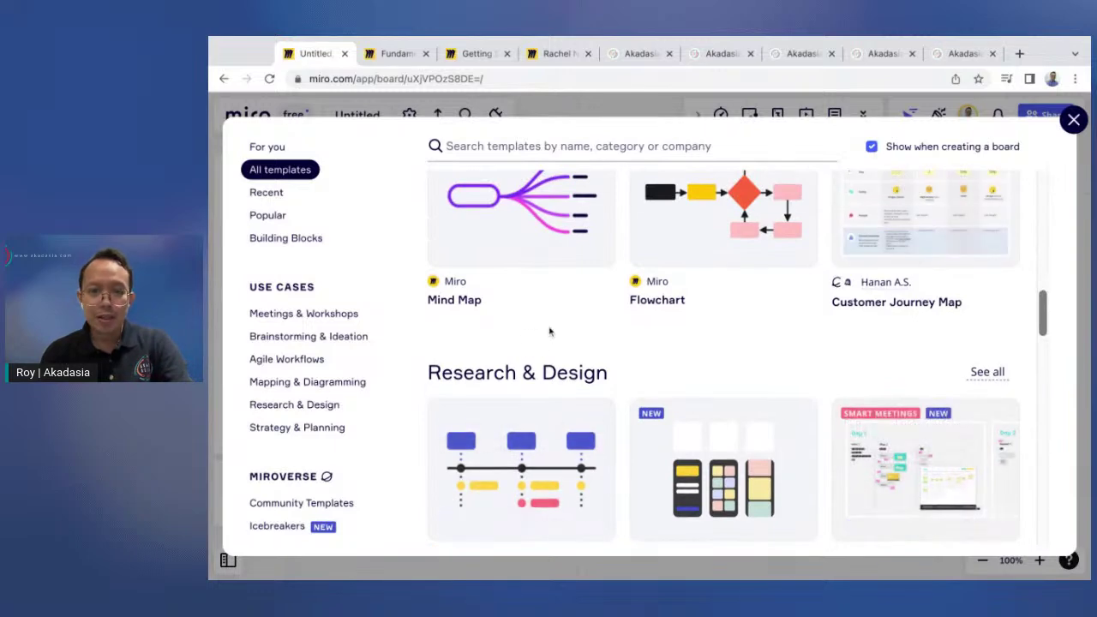
pyautogui.scroll(3, 568, 274)
pyautogui.scroll(3, 601, 281)
pyautogui.scroll(3, 601, 281)
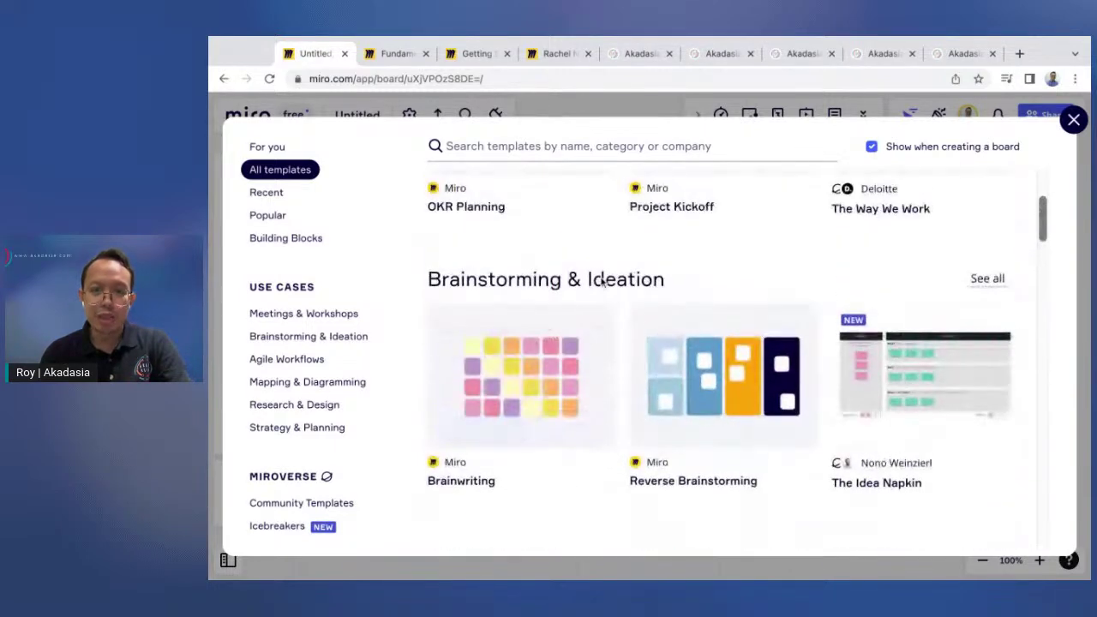
pyautogui.scroll(-2, 600, 282)
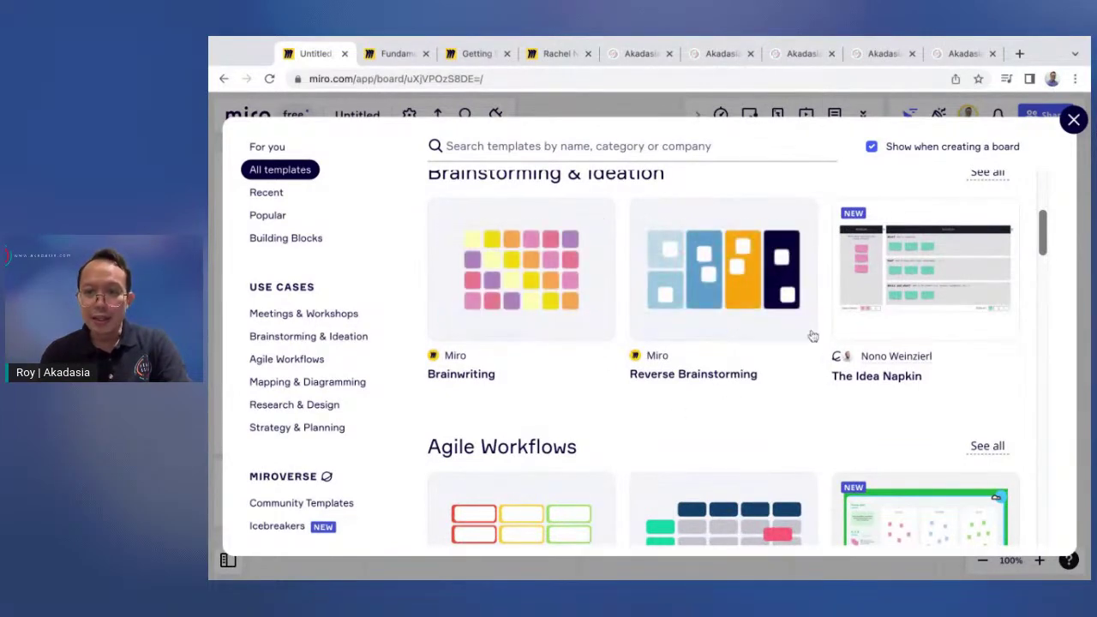
pyautogui.scroll(2, 712, 343)
# Search the template library for 'problem statement'.
pyautogui.click(653, 147)
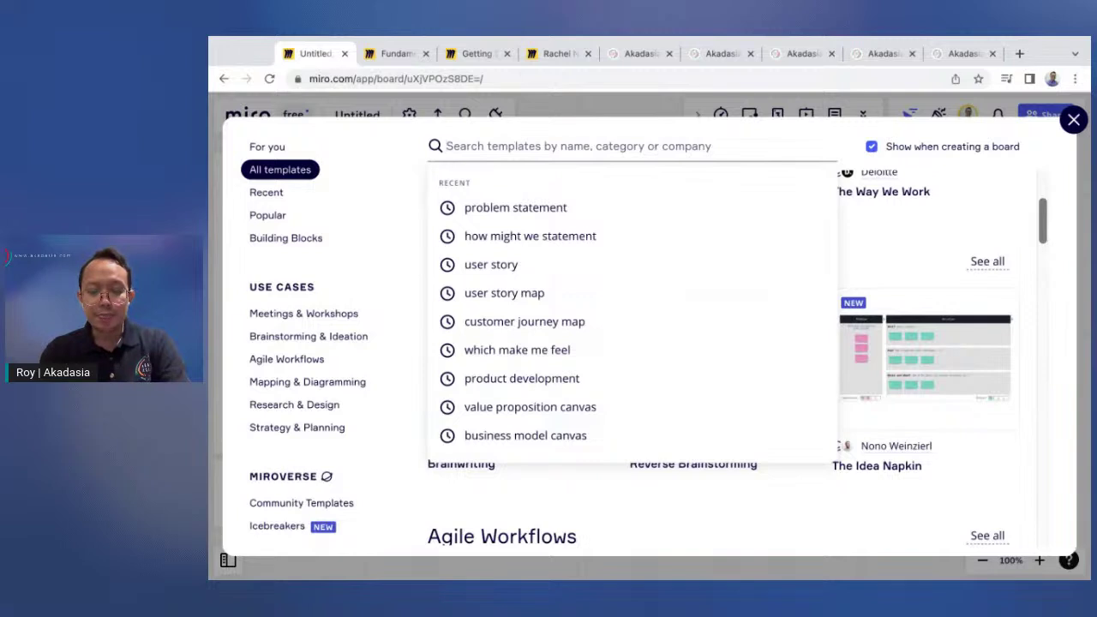
pyautogui.write('problem')
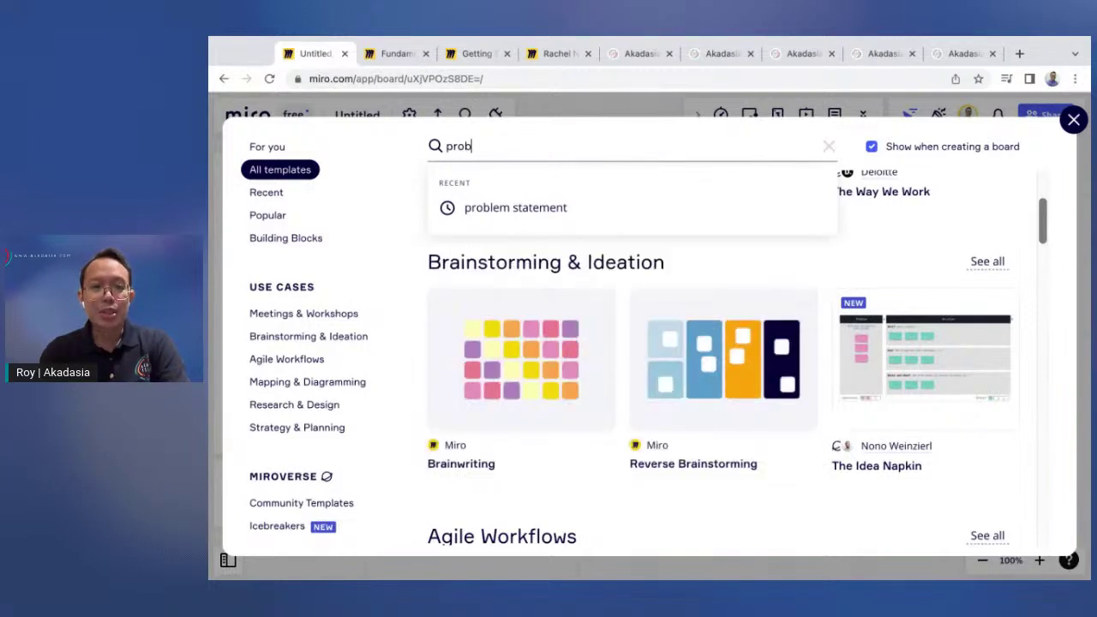
pyautogui.click(536, 205)
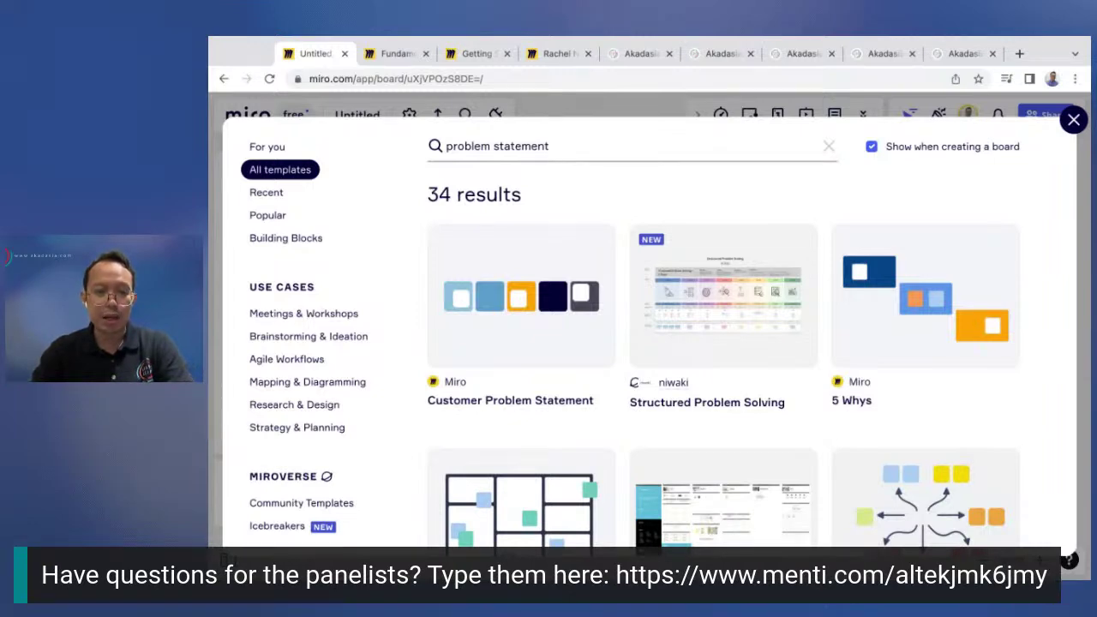
# Browse the 34 results, led by Customer Problem Statement, Structured Problem Solving and 5 Whys.
pyautogui.moveTo(682, 406)
pyautogui.scroll(-2, 682, 405)
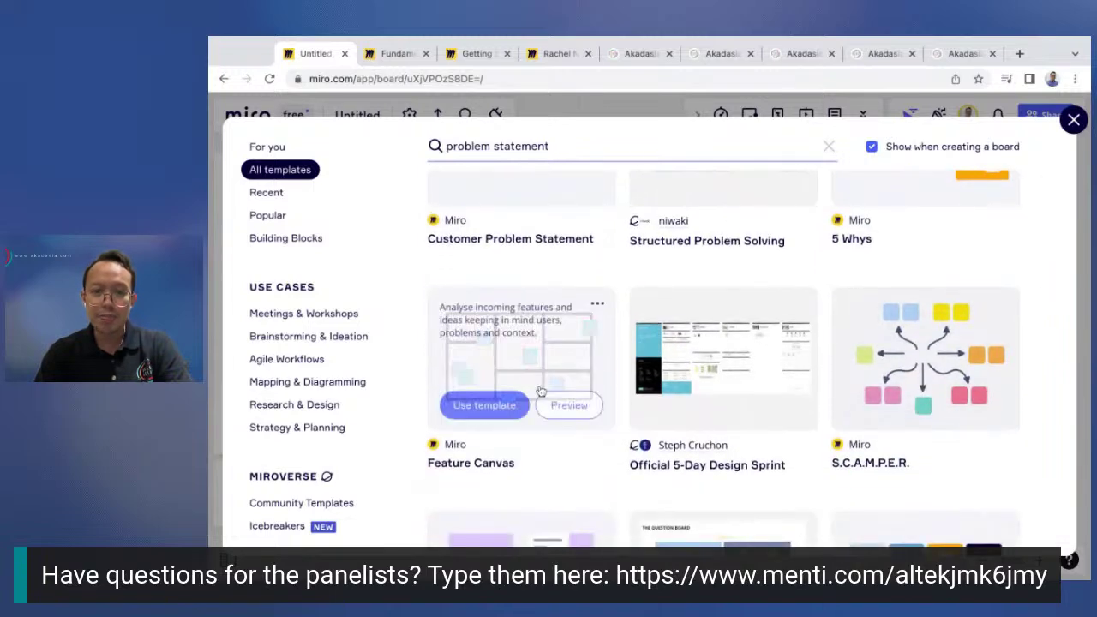
pyautogui.scroll(-2, 711, 510)
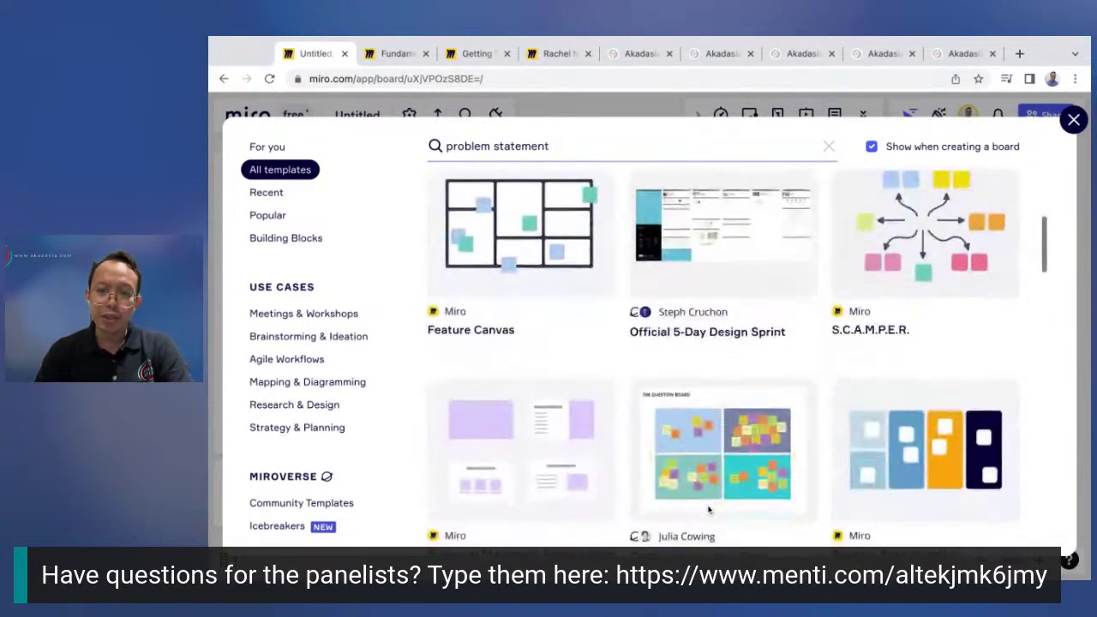
pyautogui.scroll(-1, 709, 509)
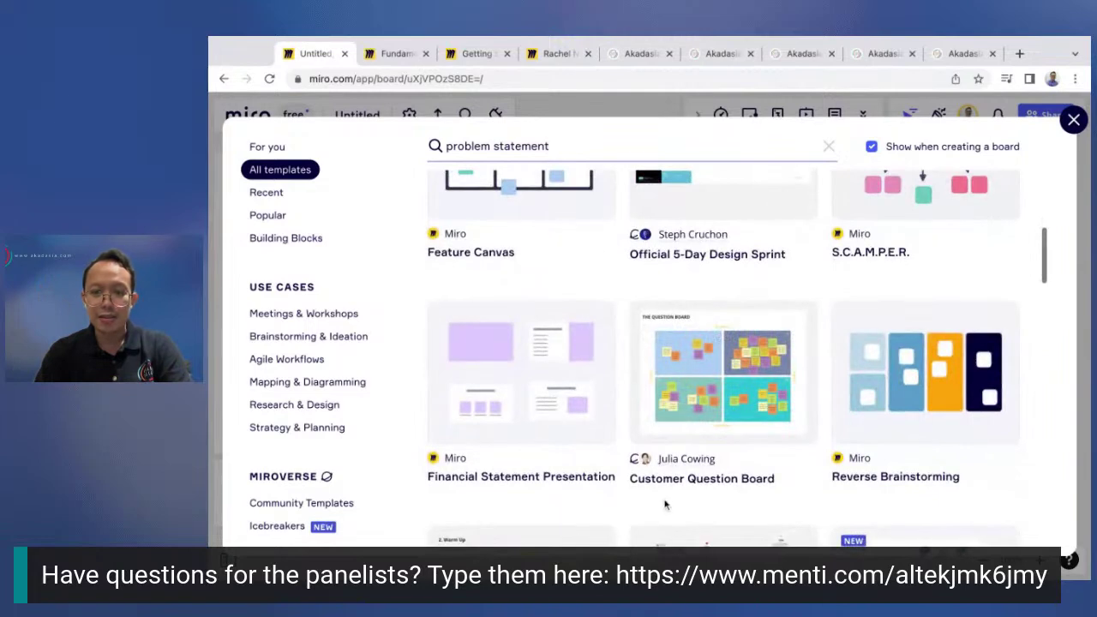
pyautogui.scroll(-1, 653, 508)
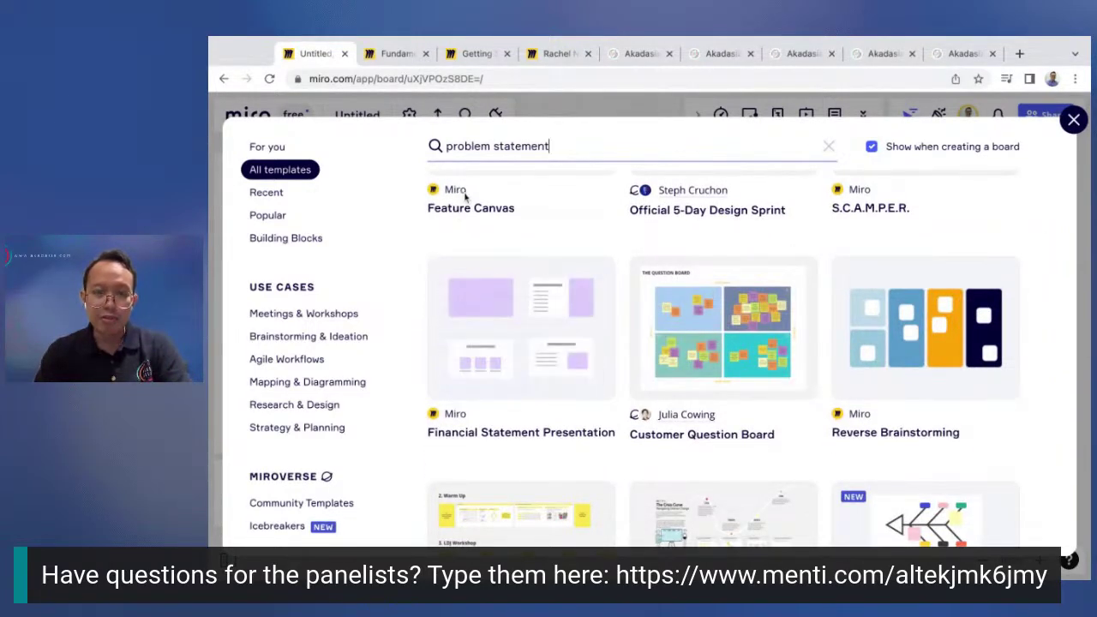
pyautogui.scroll(1, 454, 221)
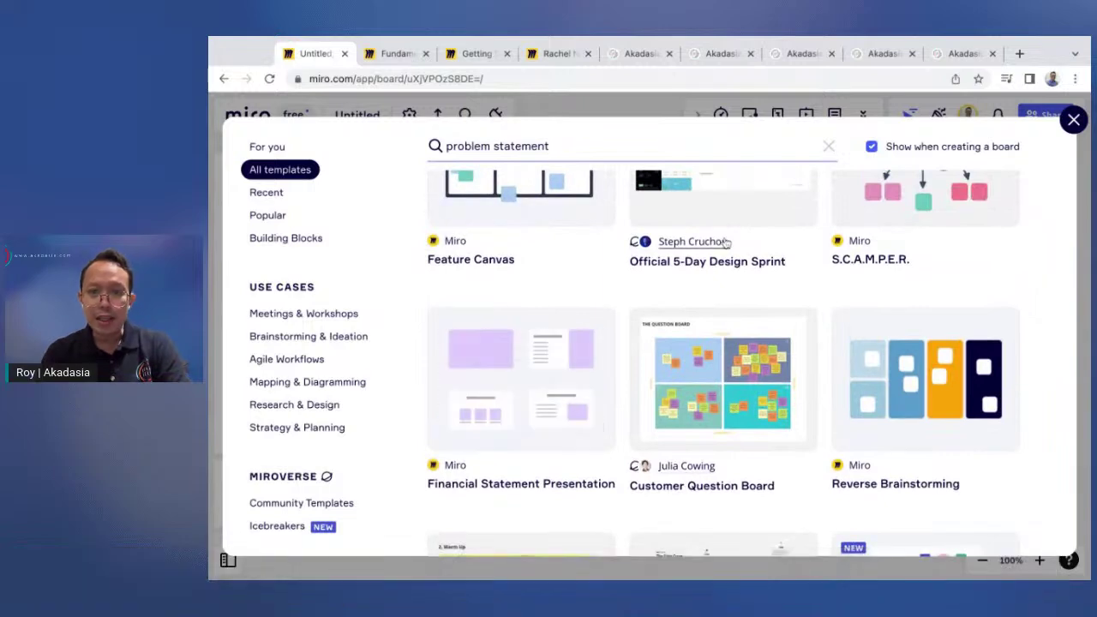
pyautogui.moveTo(720, 425)
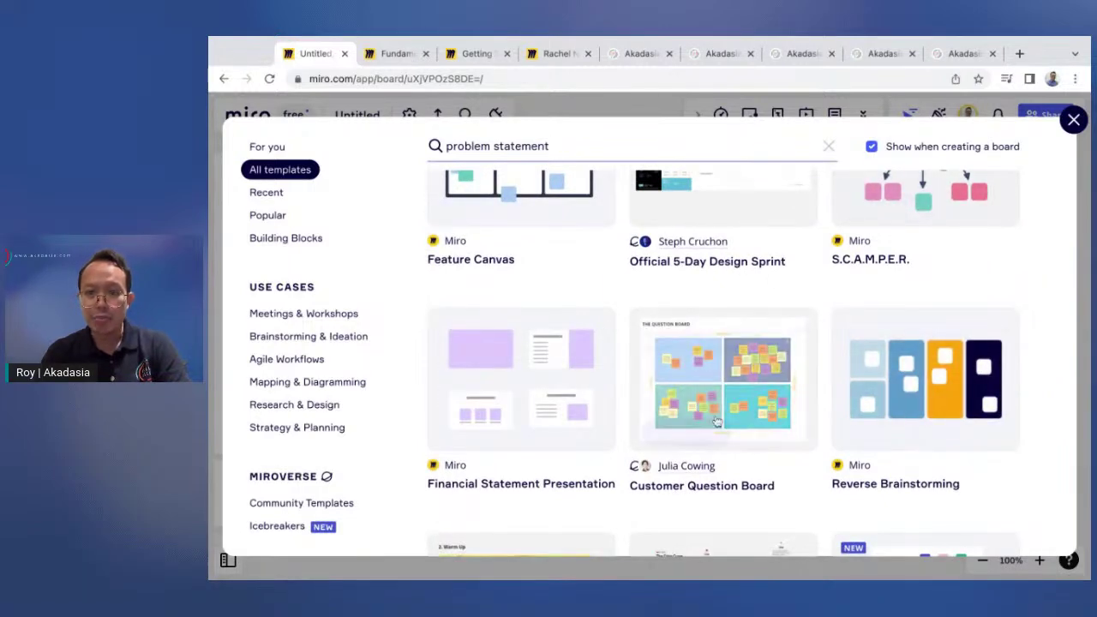
pyautogui.scroll(-4, 725, 474)
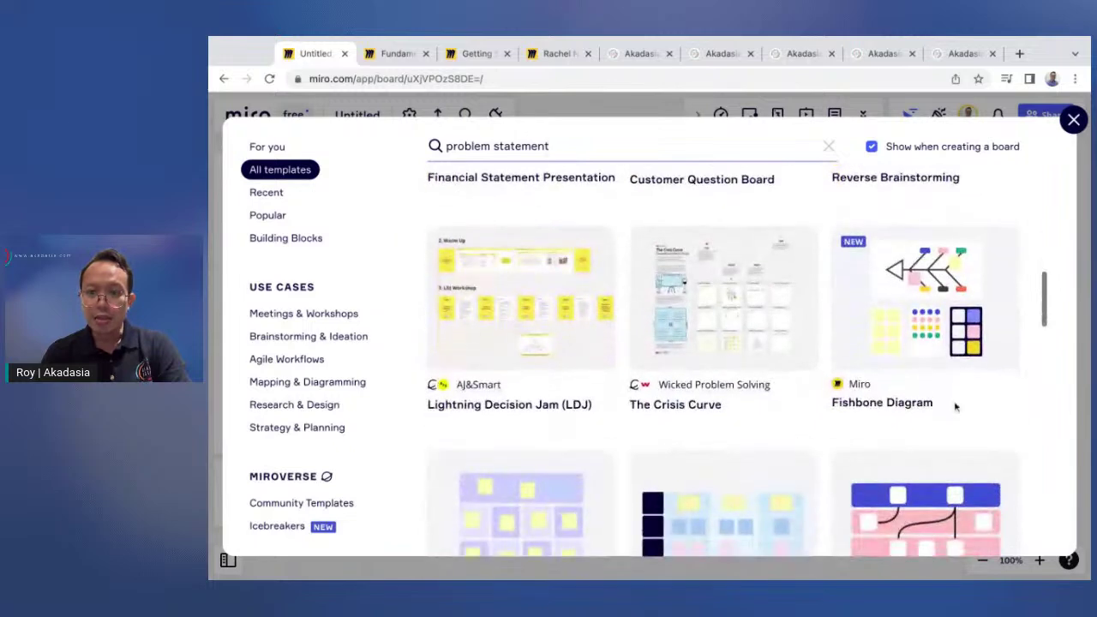
pyautogui.moveTo(935, 292)
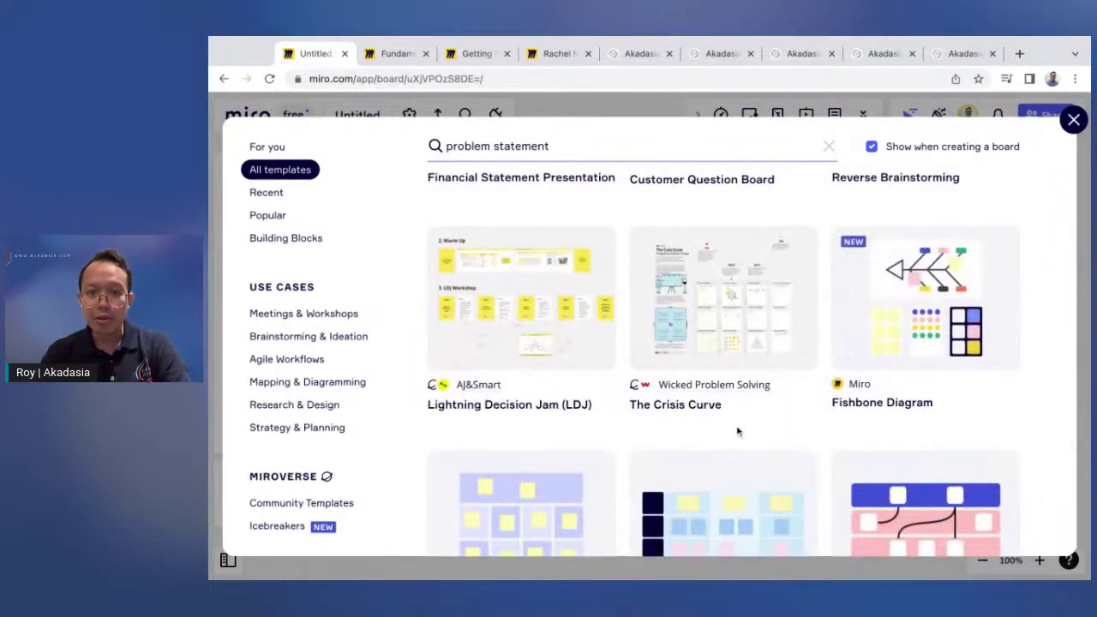
pyautogui.scroll(-1, 737, 431)
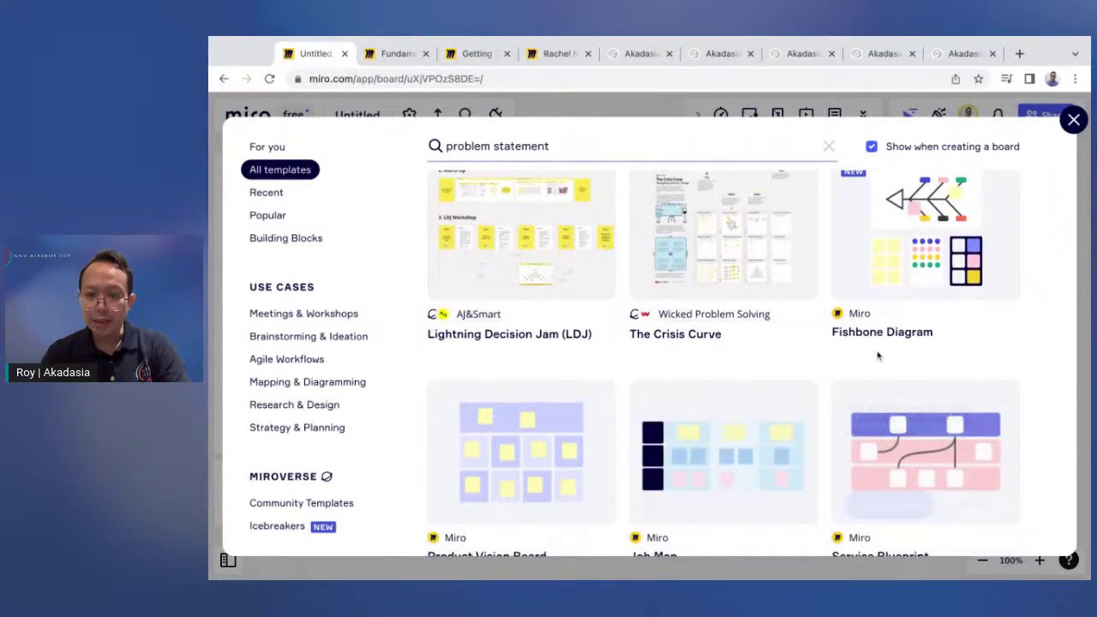
pyautogui.scroll(-1, 878, 356)
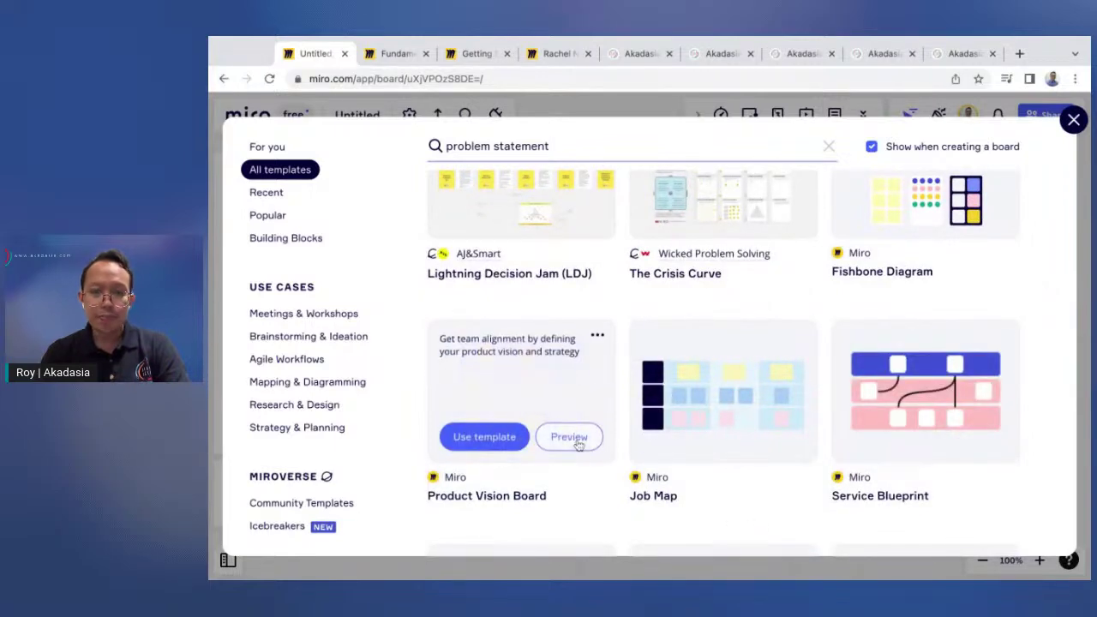
pyautogui.scroll(4, 808, 379)
pyautogui.scroll(5, 808, 378)
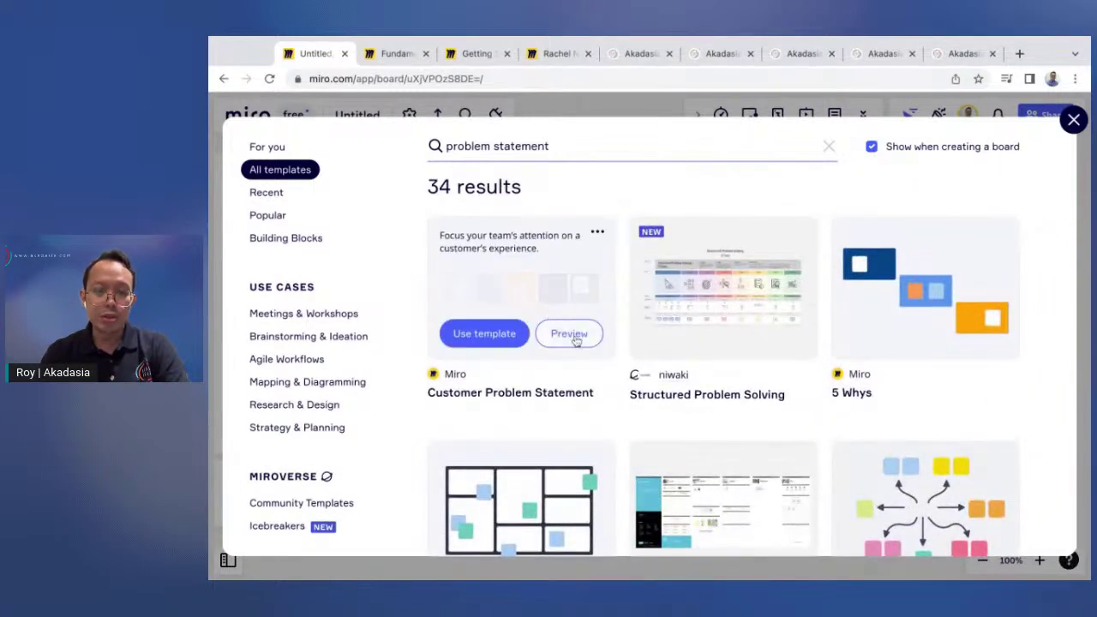
pyautogui.click(580, 339)
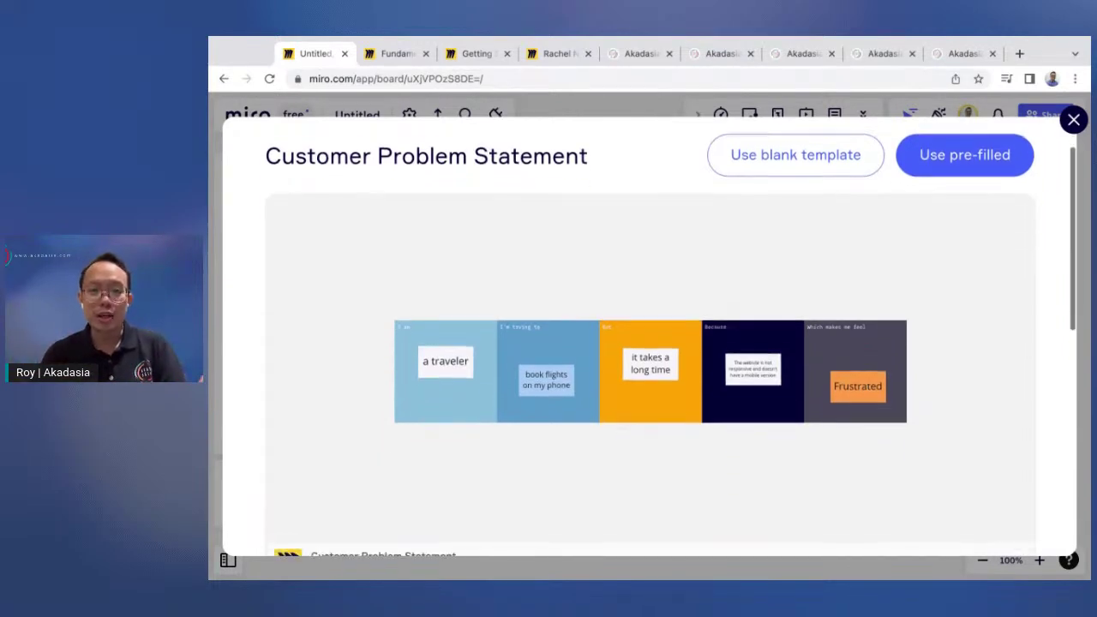
pyautogui.scroll(-1, 671, 340)
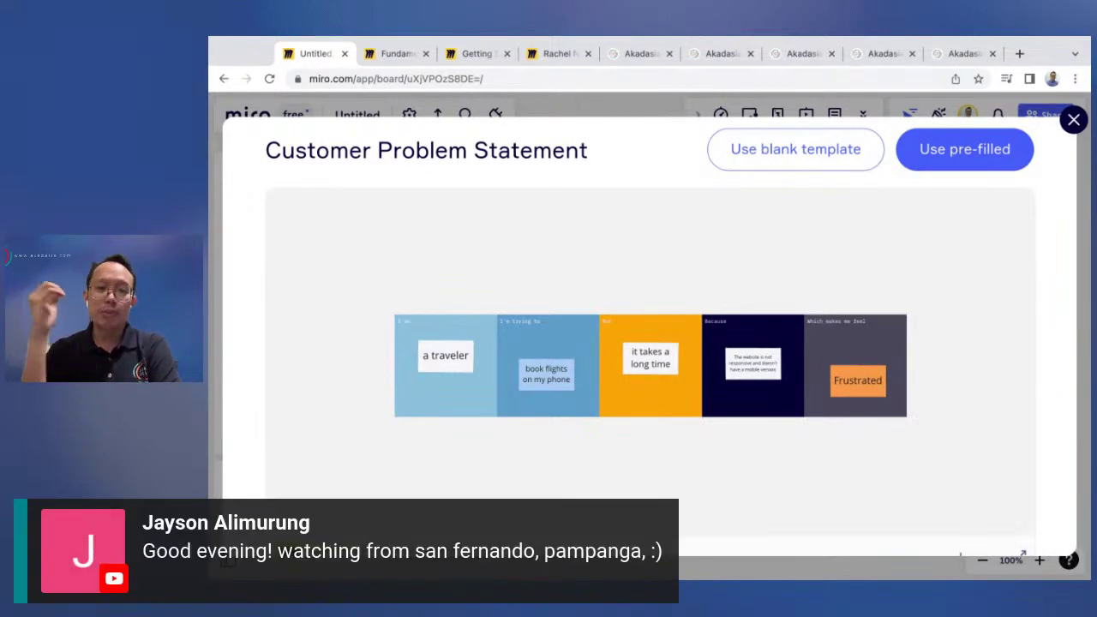
pyautogui.scroll(-1, 573, 382)
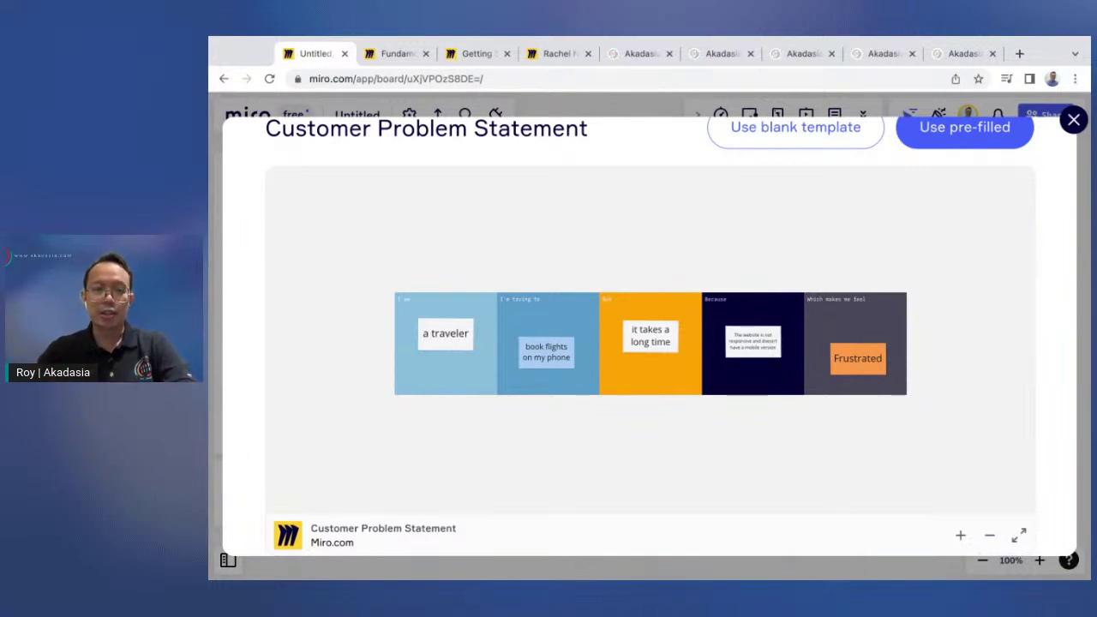
pyautogui.scroll(1, 691, 277)
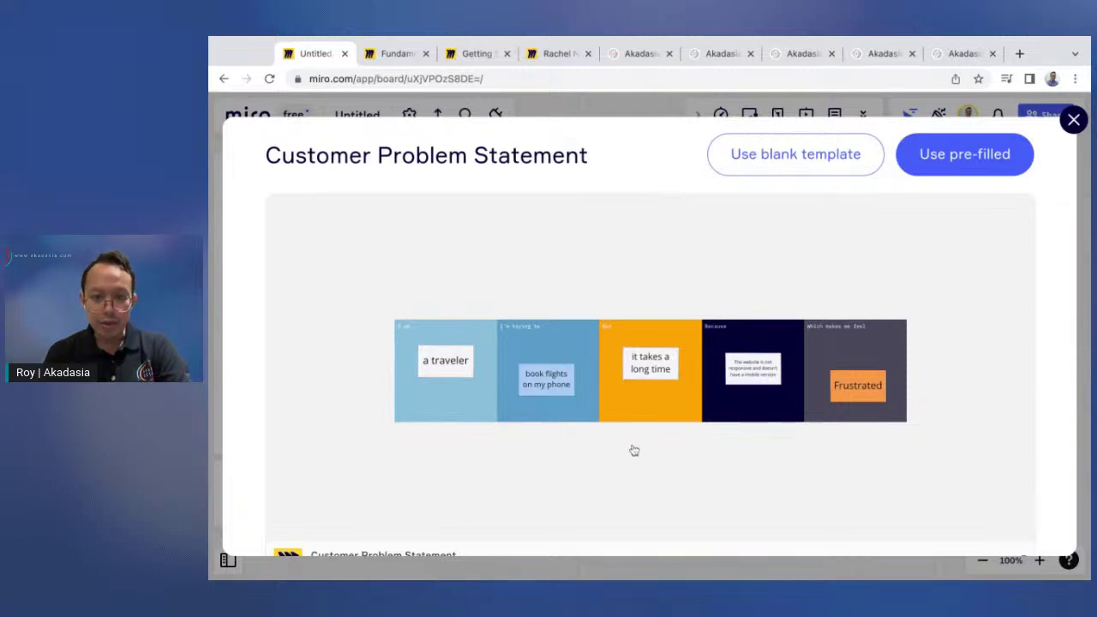
pyautogui.scroll(-1, 635, 450)
pyautogui.scroll(5, 634, 448)
pyautogui.scroll(-5, 634, 447)
pyautogui.scroll(5, 633, 445)
pyautogui.scroll(-5, 633, 445)
pyautogui.scroll(5, 632, 445)
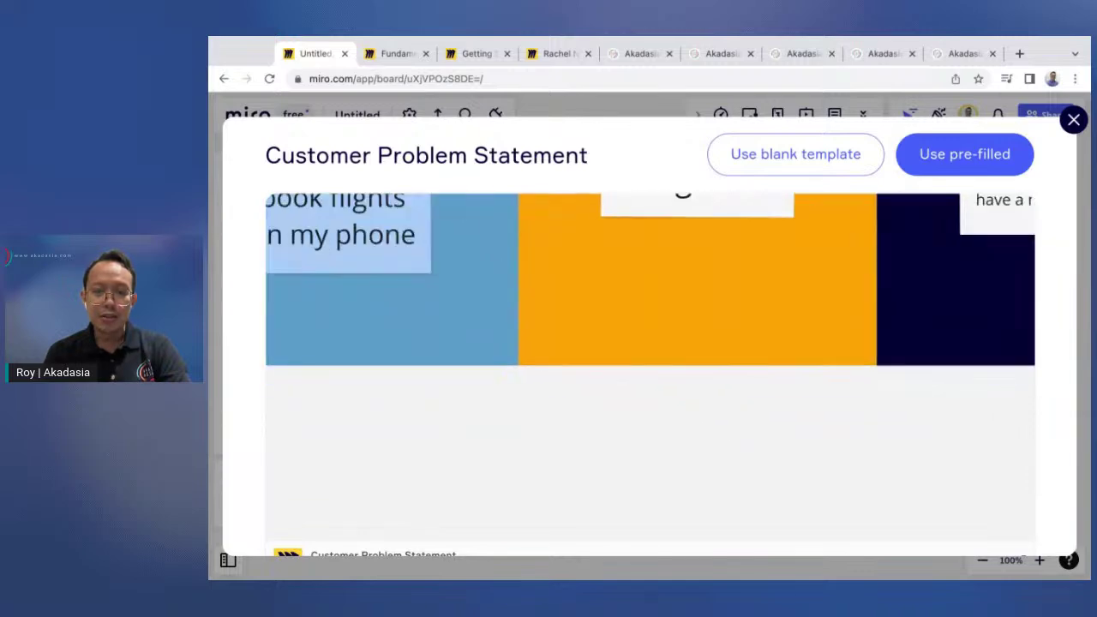
pyautogui.scroll(-5, 632, 445)
pyautogui.scroll(-2, 627, 397)
pyautogui.scroll(1, 623, 392)
pyautogui.hscroll(1, 623, 392)
pyautogui.scroll(-1, 626, 397)
pyautogui.scroll(1, 627, 397)
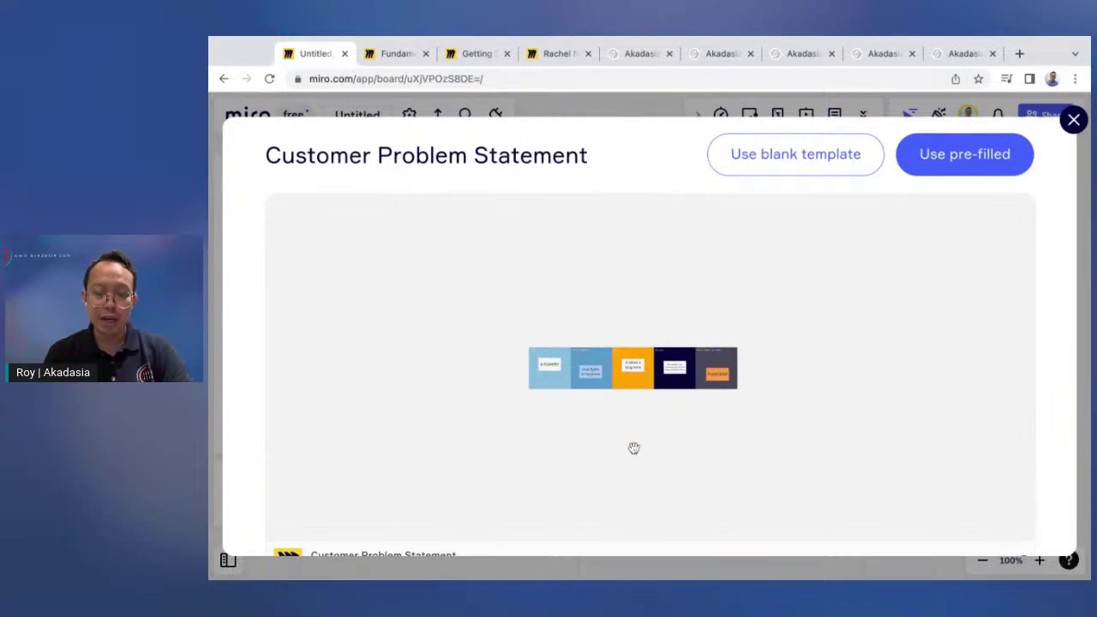
pyautogui.scroll(1, 632, 438)
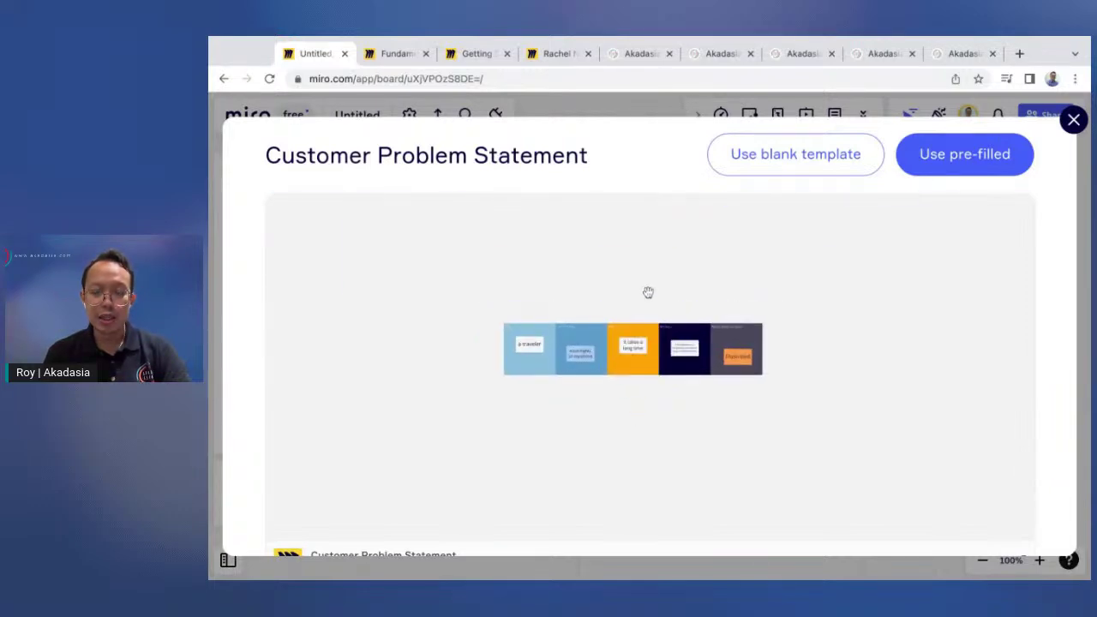
pyautogui.scroll(1, 648, 292)
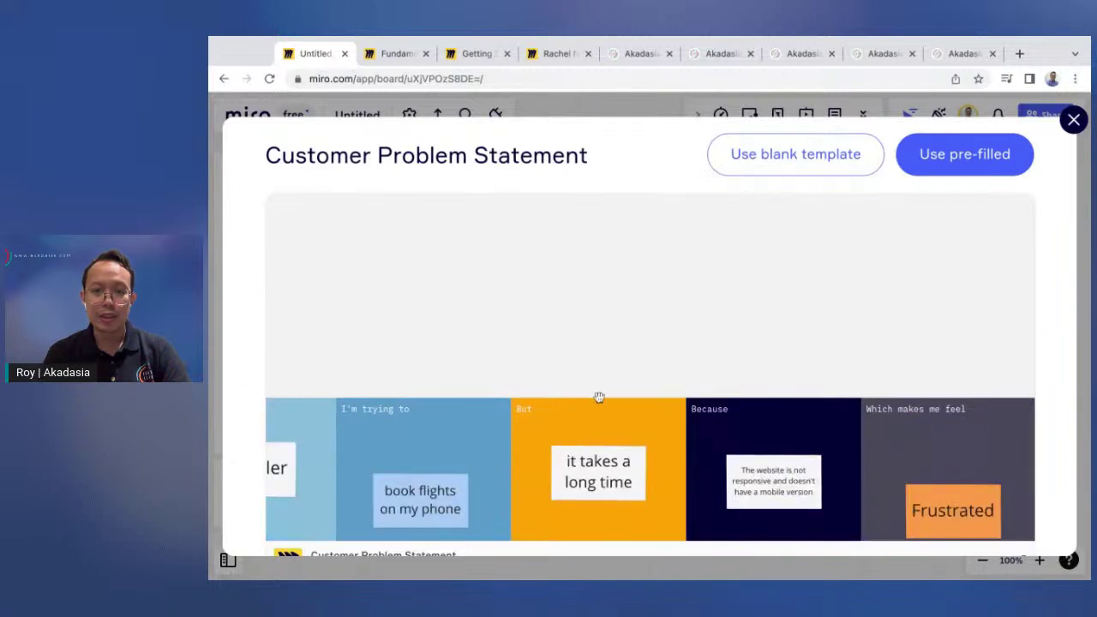
pyautogui.scroll(-3, 596, 420)
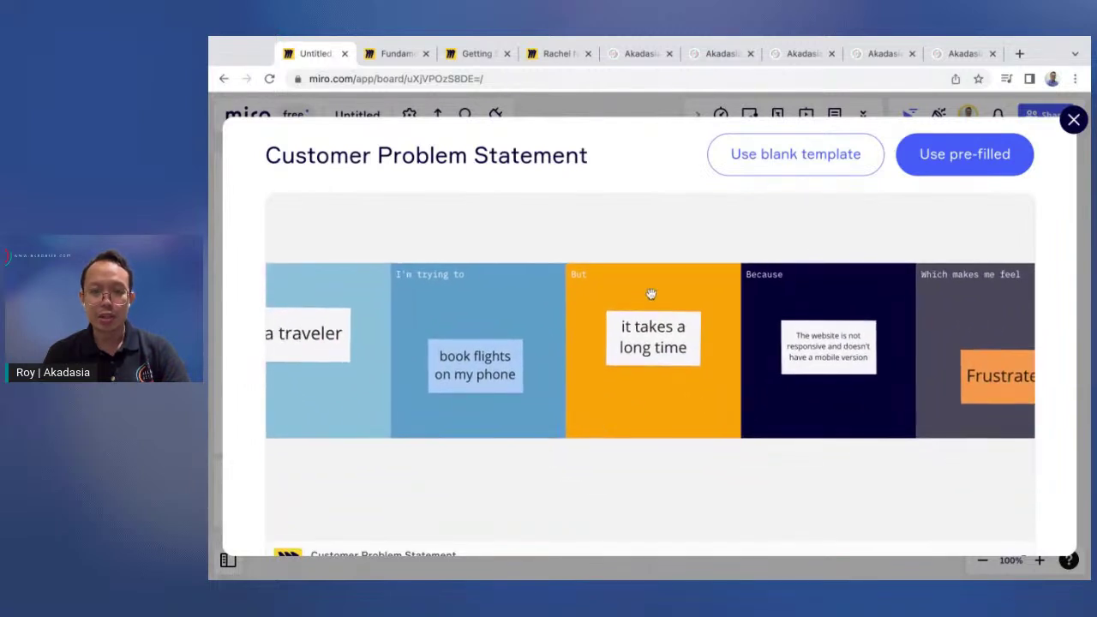
pyautogui.scroll(-3, 626, 317)
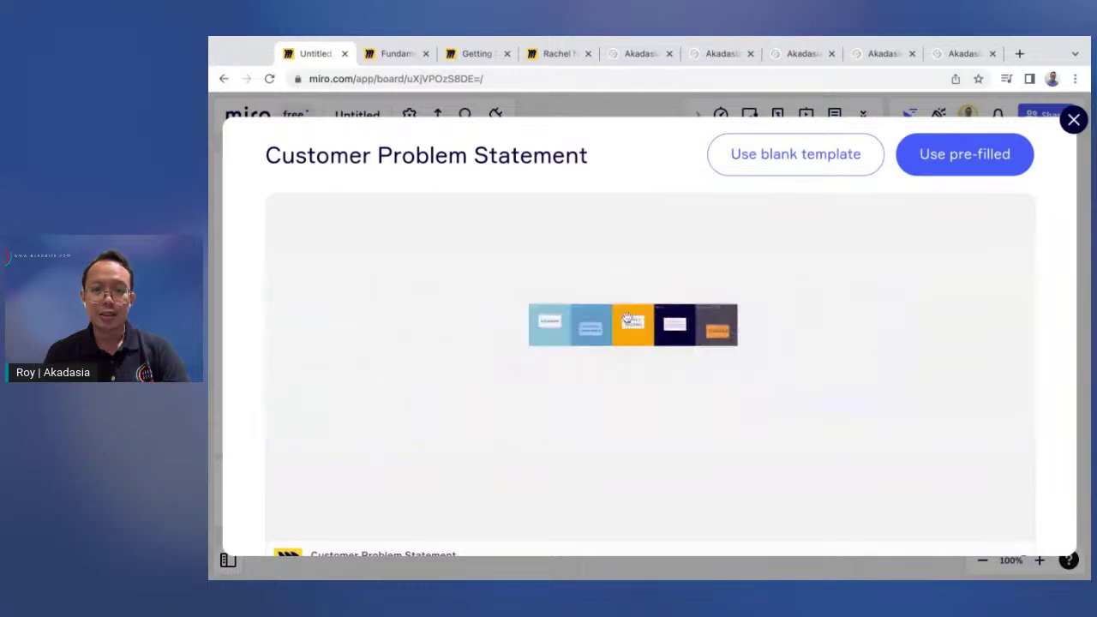
pyautogui.scroll(5, 627, 317)
pyautogui.scroll(-4, 626, 317)
pyautogui.scroll(-1, 631, 412)
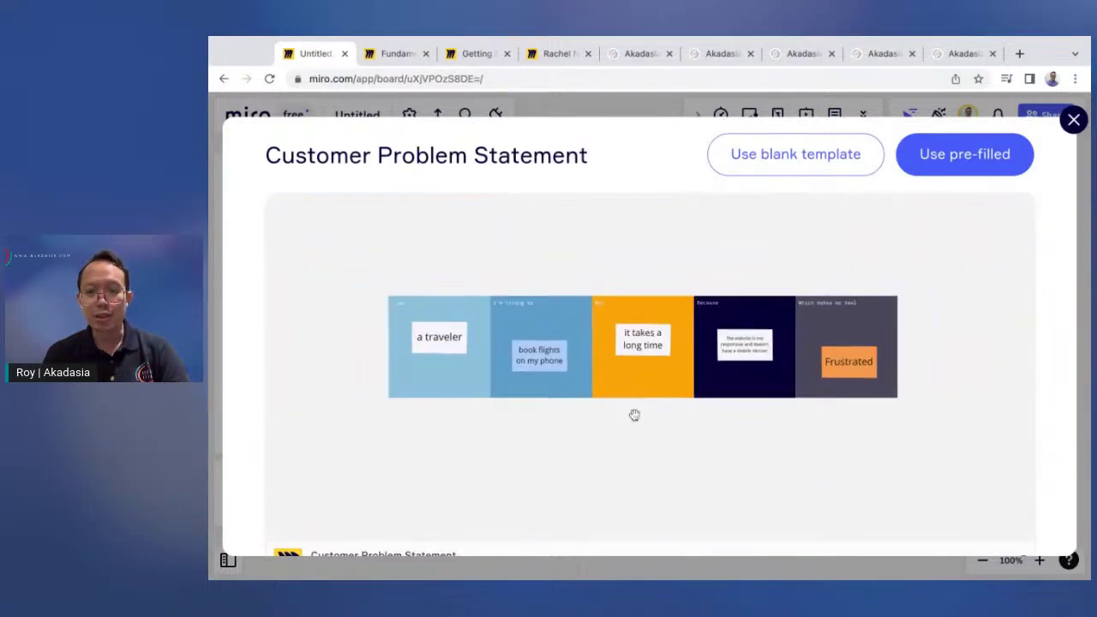
pyautogui.scroll(3, 631, 412)
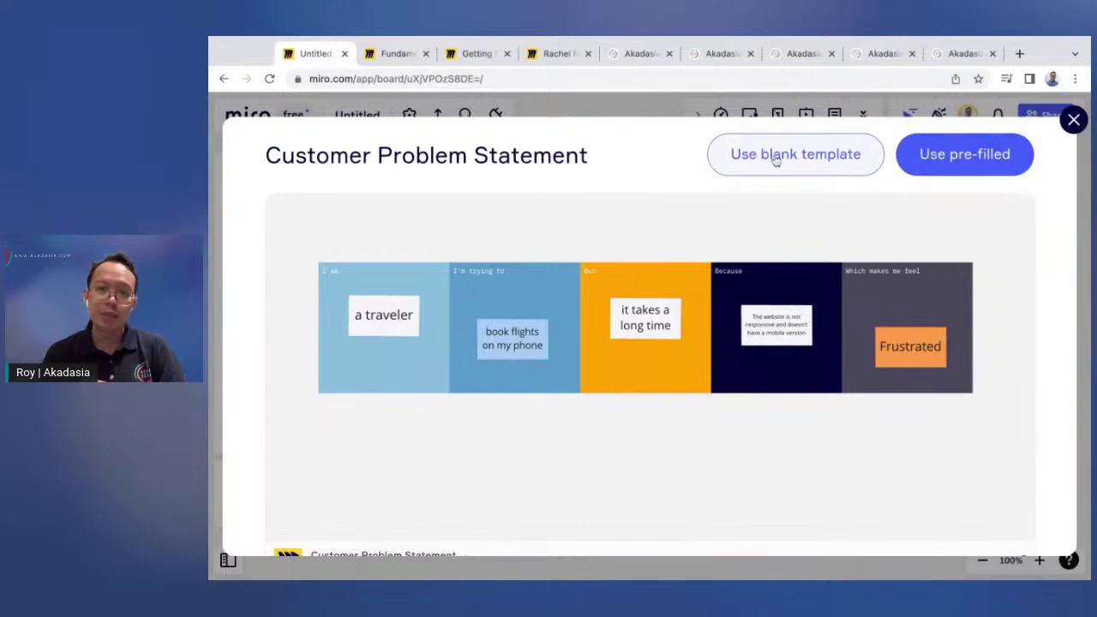
# Insert the pre-filled Customer Problem Statement template and dismiss the sticky-note sorting tip.
pyautogui.click(963, 156)
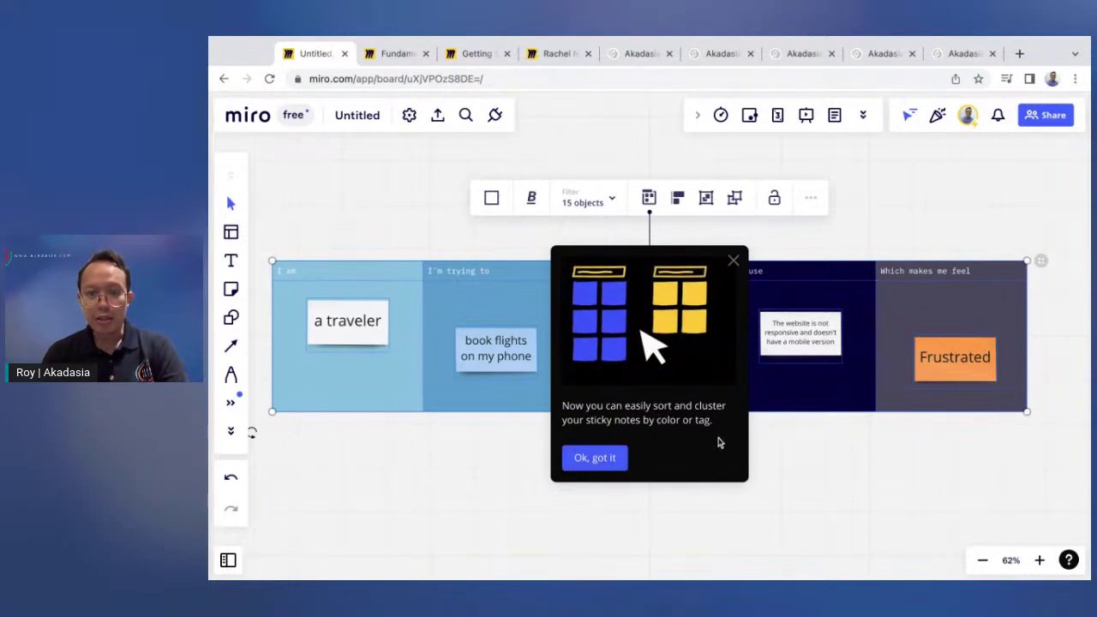
pyautogui.click(594, 461)
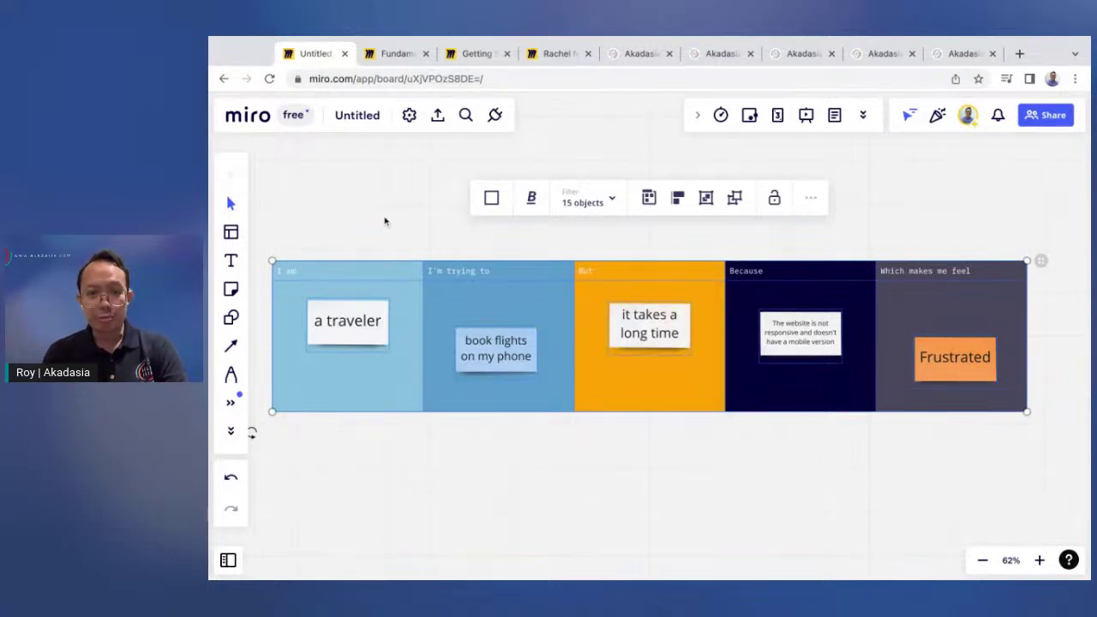
pyautogui.moveTo(383, 216)
pyautogui.mouseDown()
pyautogui.moveTo(431, 239)
pyautogui.moveTo(403, 213)
pyautogui.mouseUp()
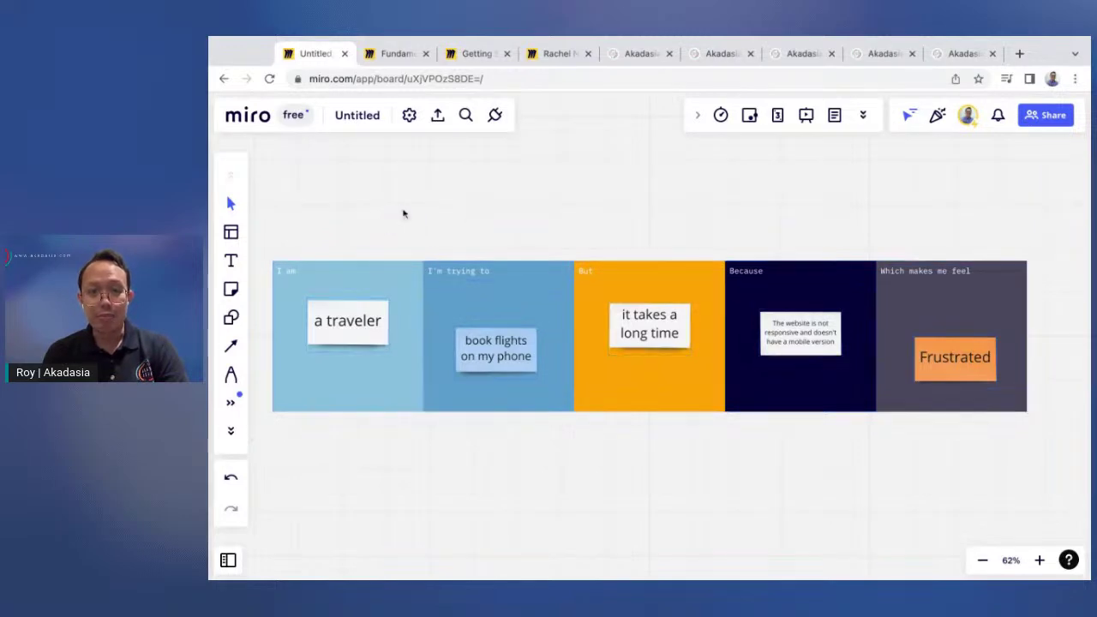
# Select individual example notes such as 'book flights on my phone' and 'Frustrated'.
pyautogui.click(589, 307)
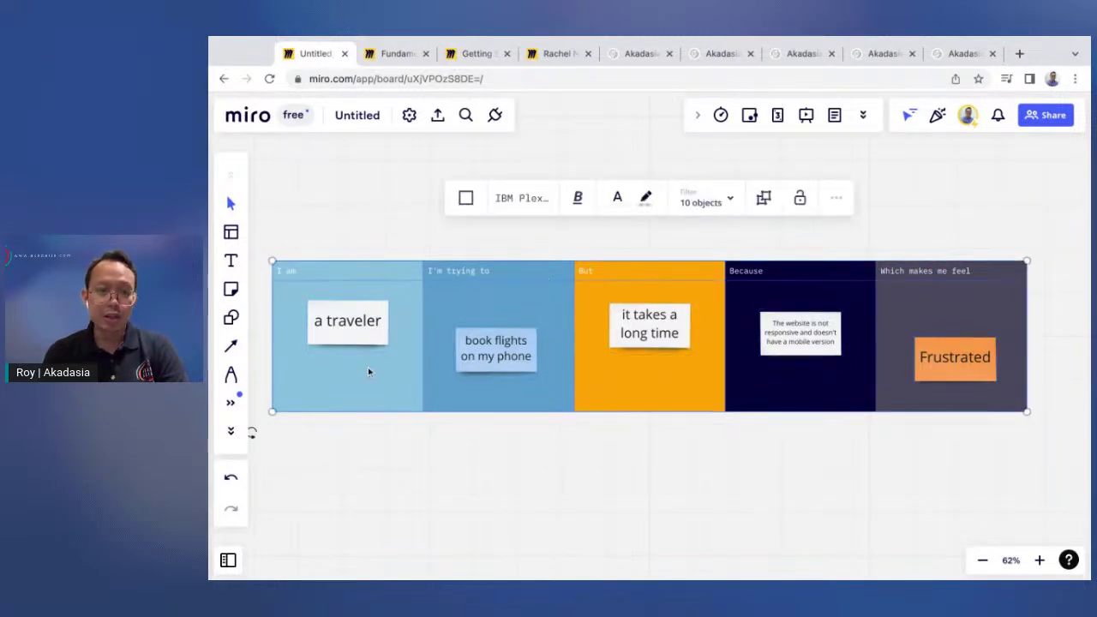
pyautogui.click(377, 451)
pyautogui.click(591, 375)
pyautogui.click(514, 371)
pyautogui.click(393, 356)
pyautogui.click(780, 346)
pyautogui.click(949, 382)
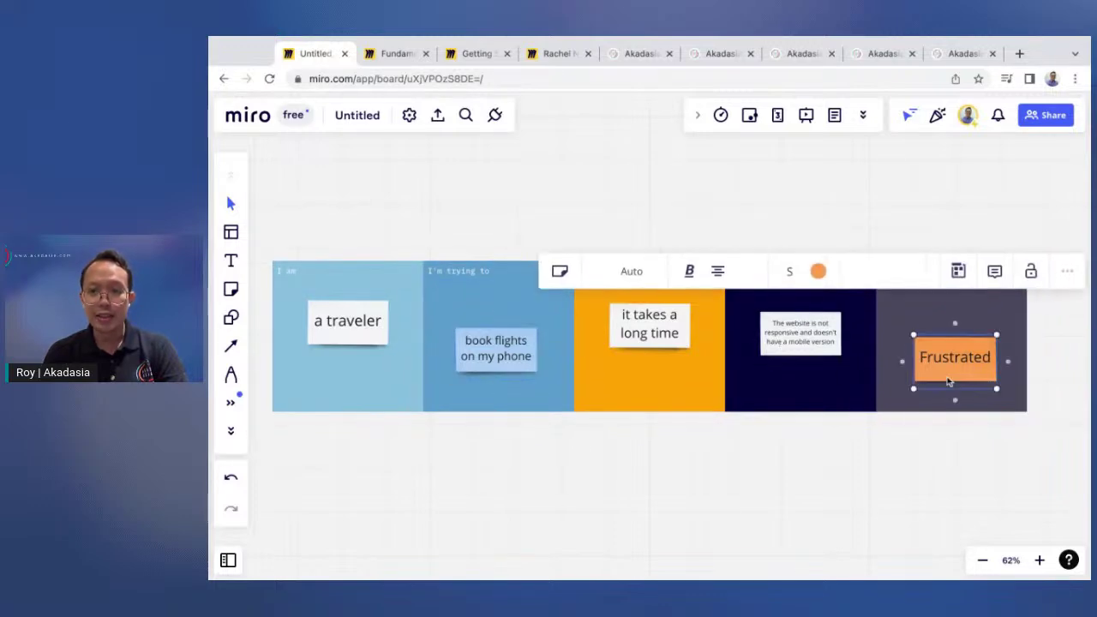
pyautogui.click(654, 204)
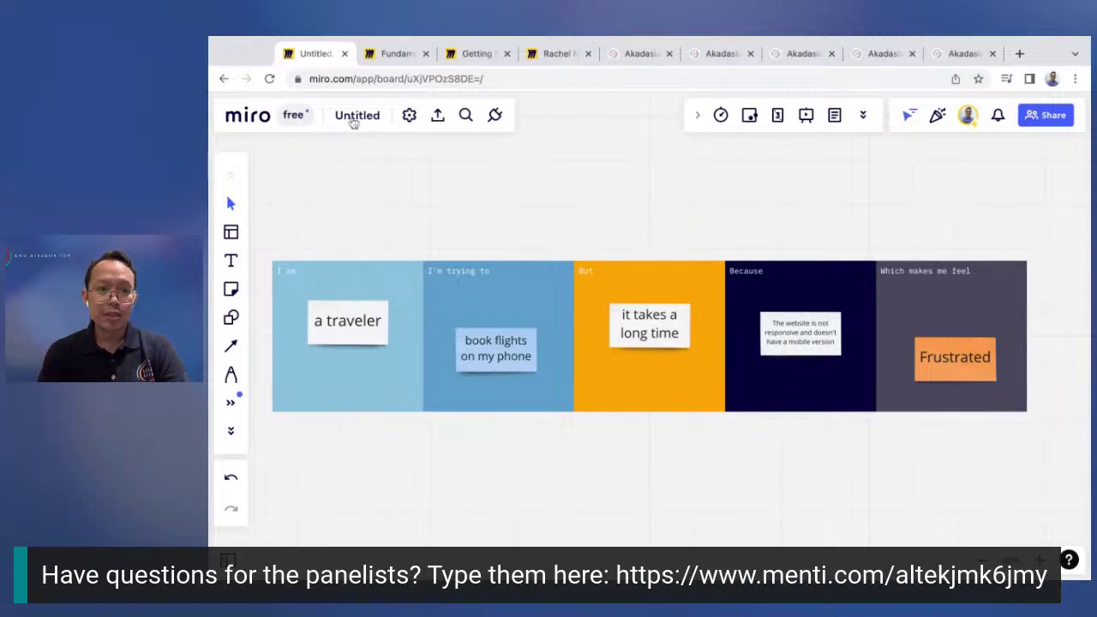
# Rename the board 'Technology Tuesday Miro Demo' with the description 'Akadasia Tech Tuesday'.
pyautogui.click(353, 123)
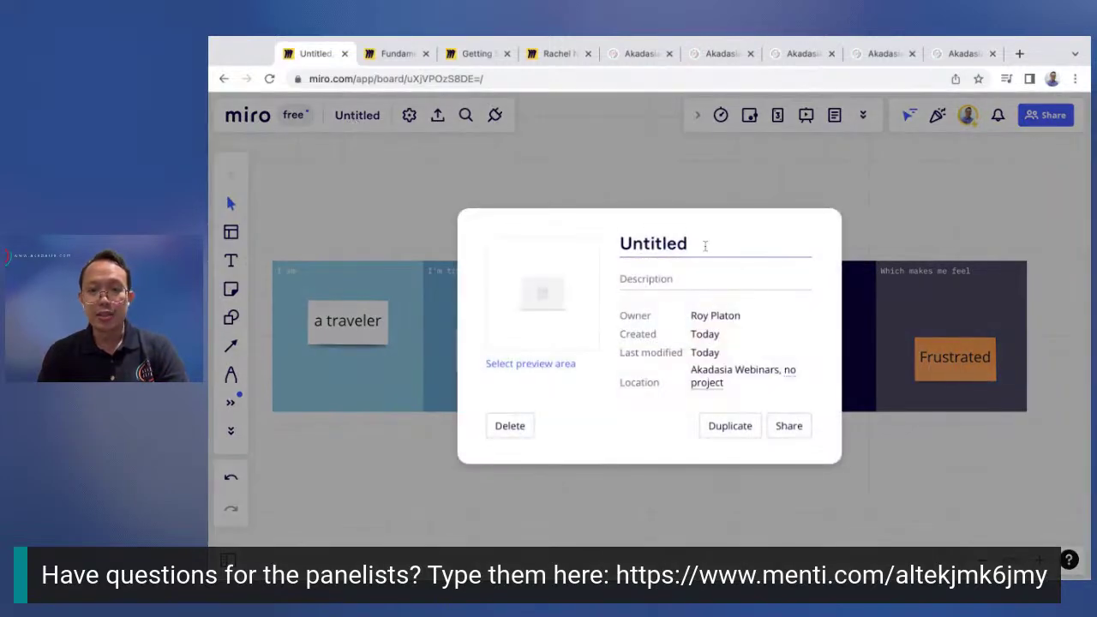
pyautogui.doubleClick(705, 246)
pyautogui.write('Techno')
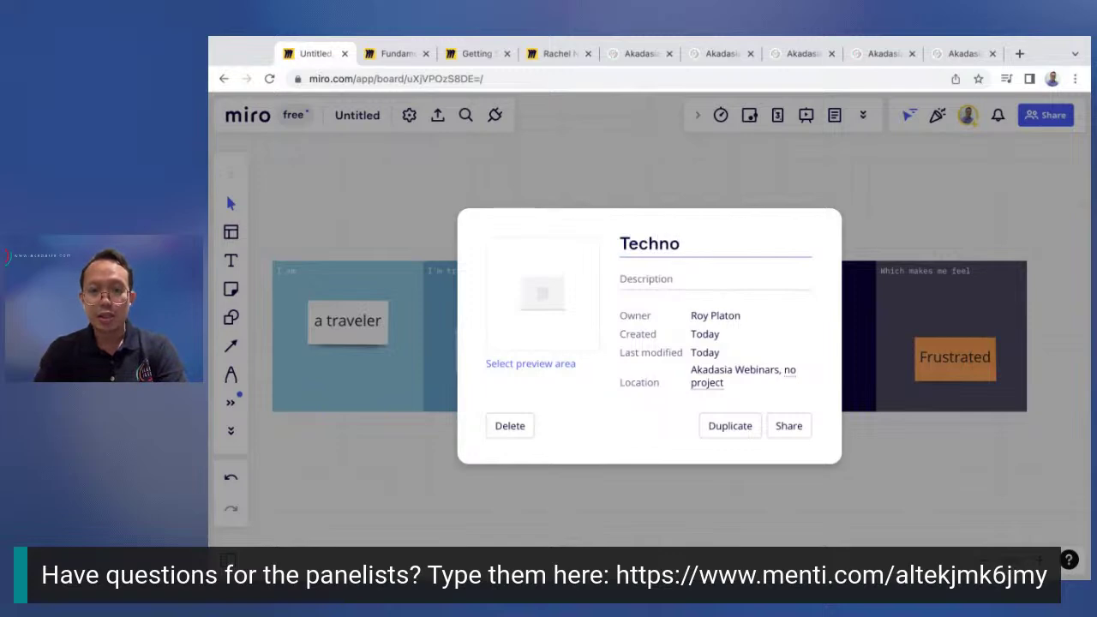
pyautogui.write('logy Tueday')
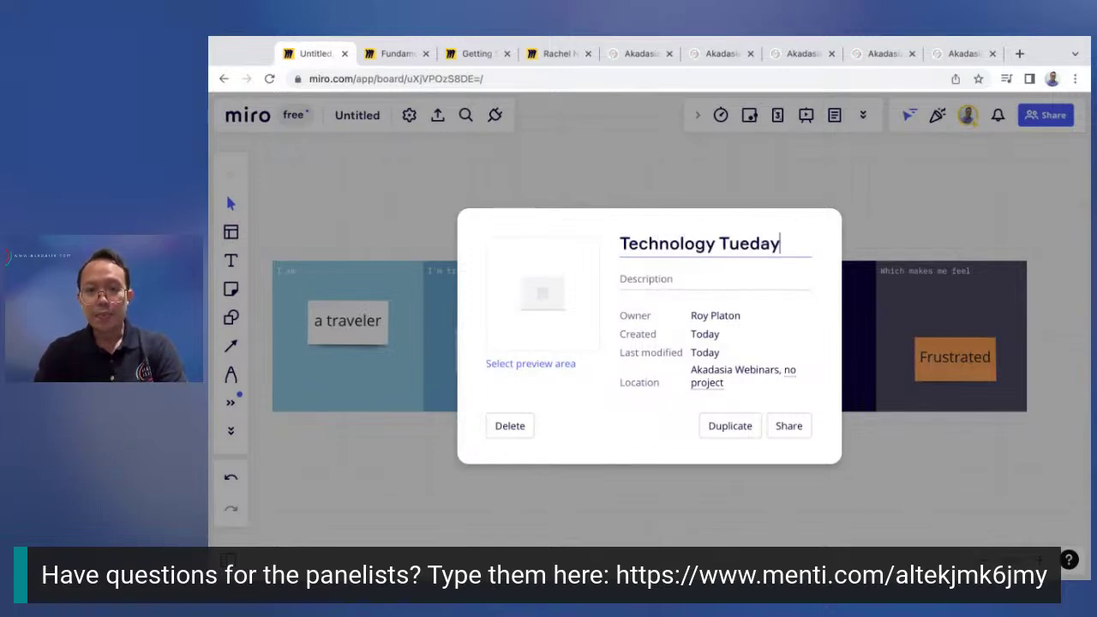
pyautogui.press('BackSpace')
pyautogui.write('s')
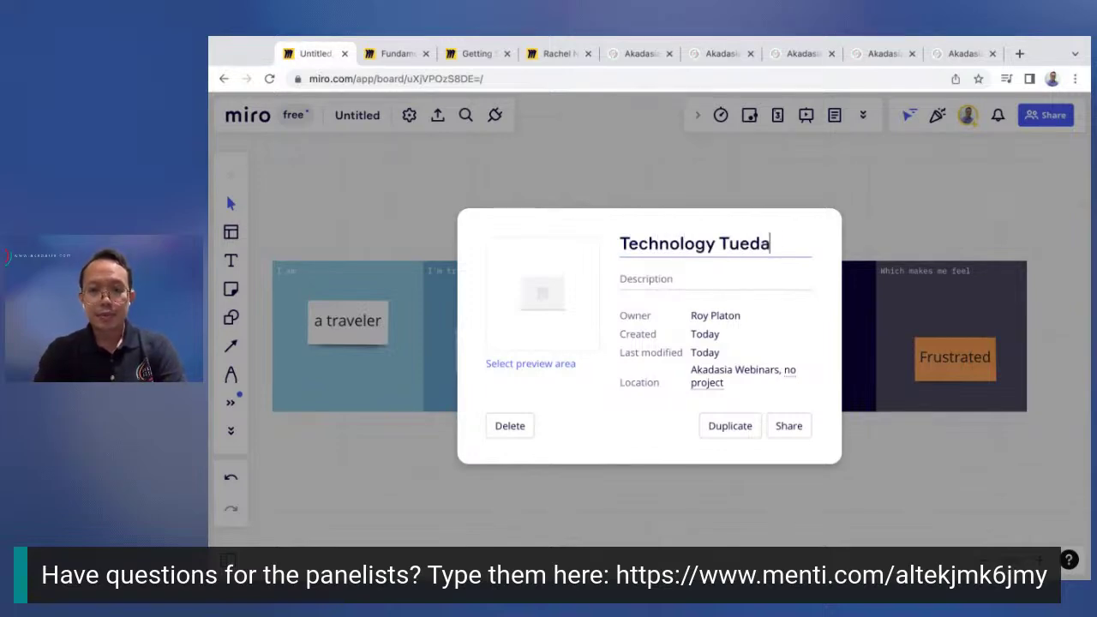
pyautogui.press('BackSpace')
pyautogui.write('sday ')
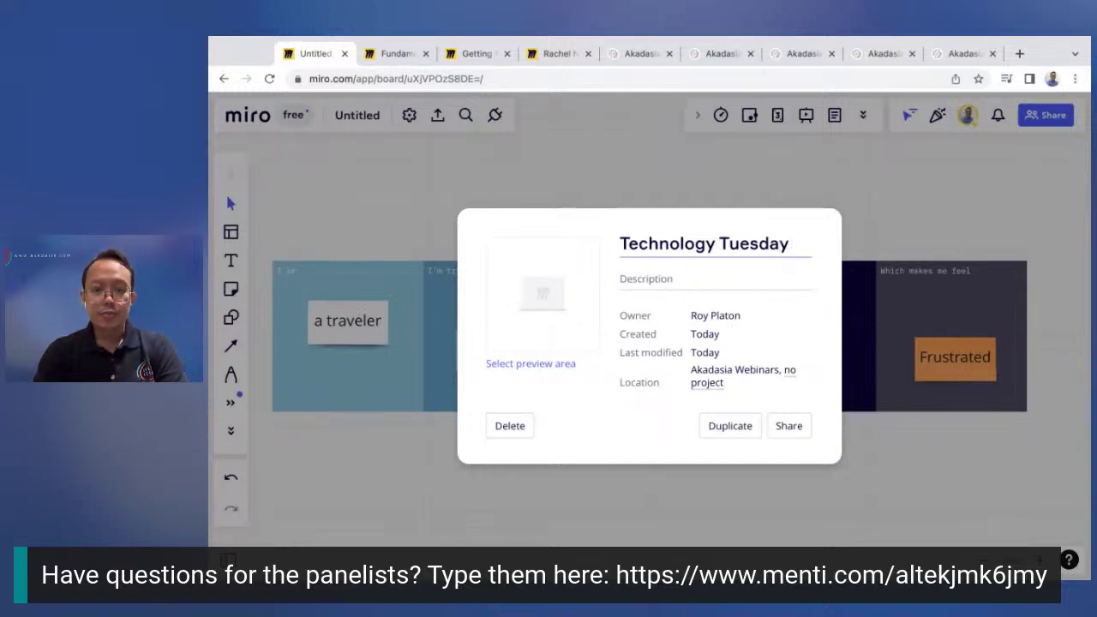
pyautogui.write('Miro Demo')
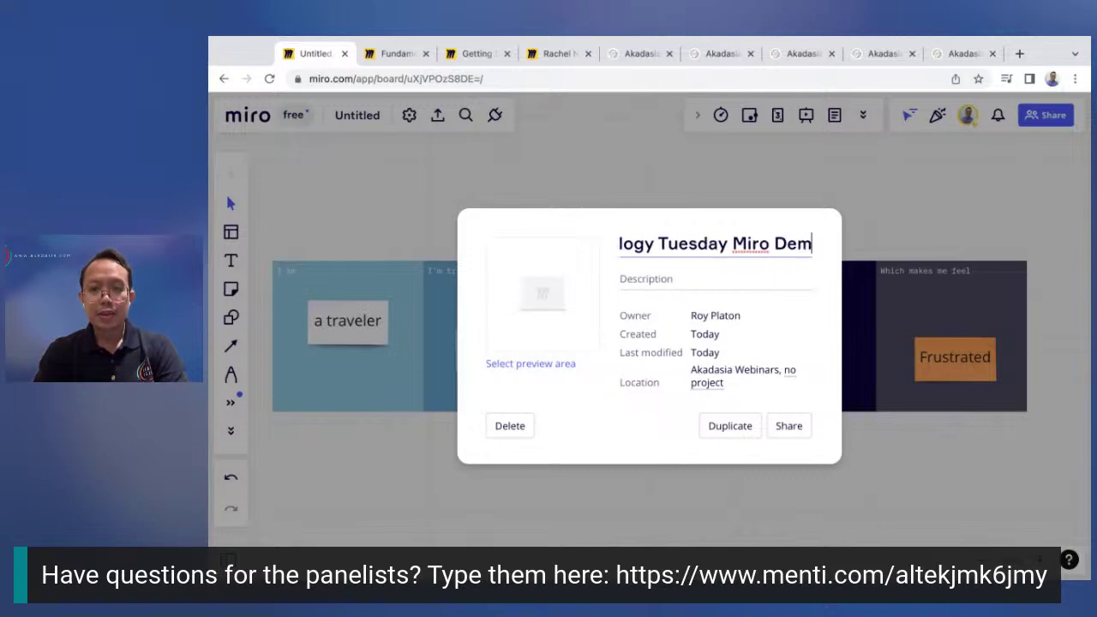
pyautogui.click(664, 278)
pyautogui.write('Akada')
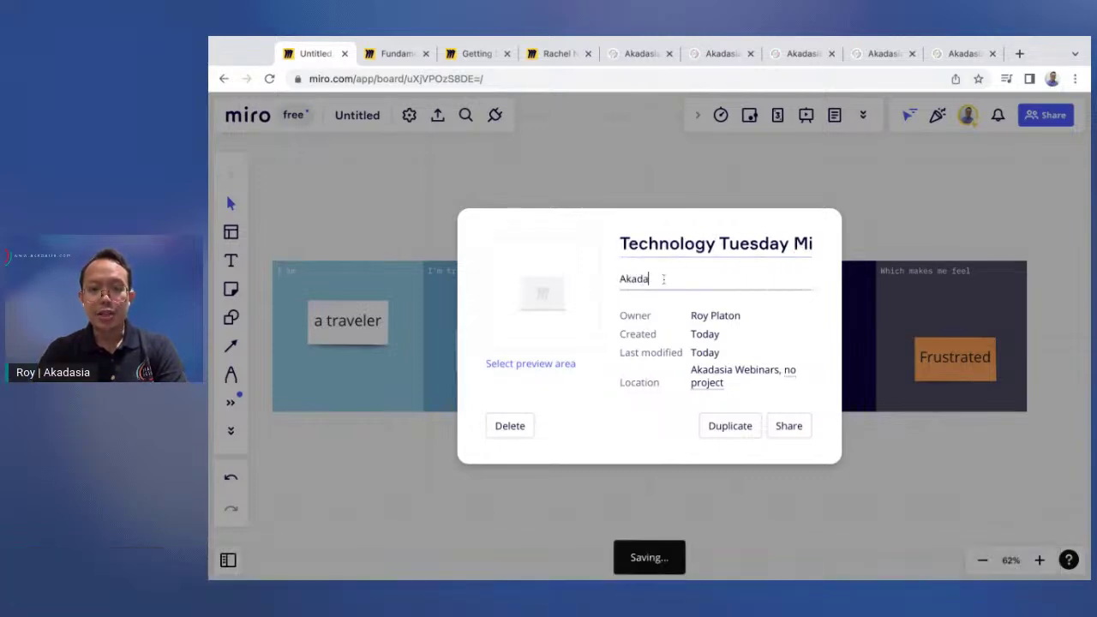
pyautogui.write('sia Tech Tuesday')
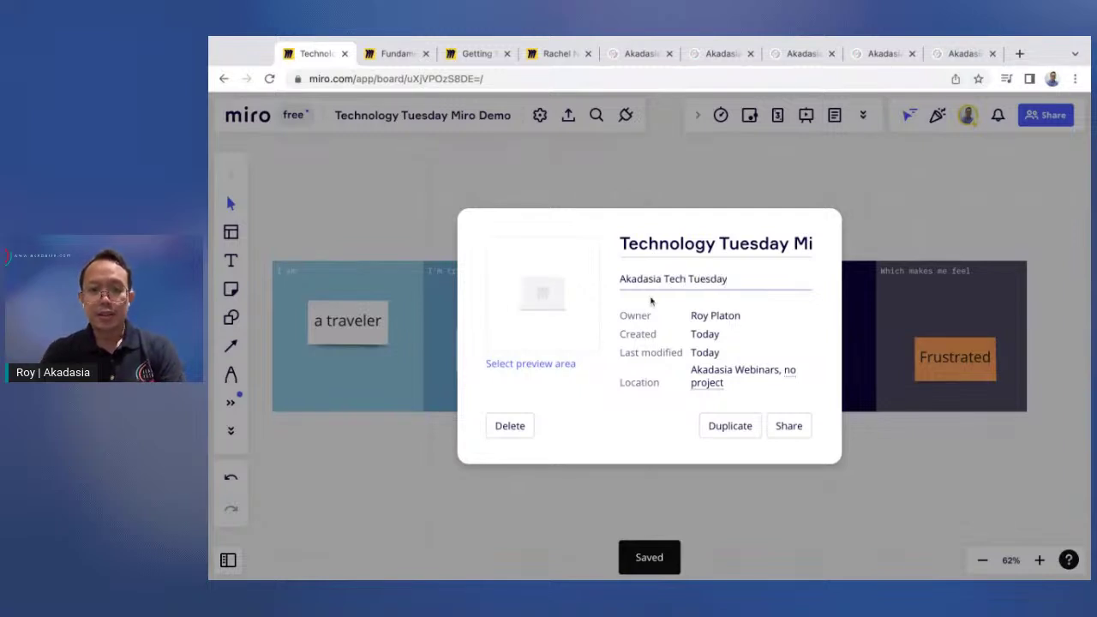
pyautogui.click(790, 473)
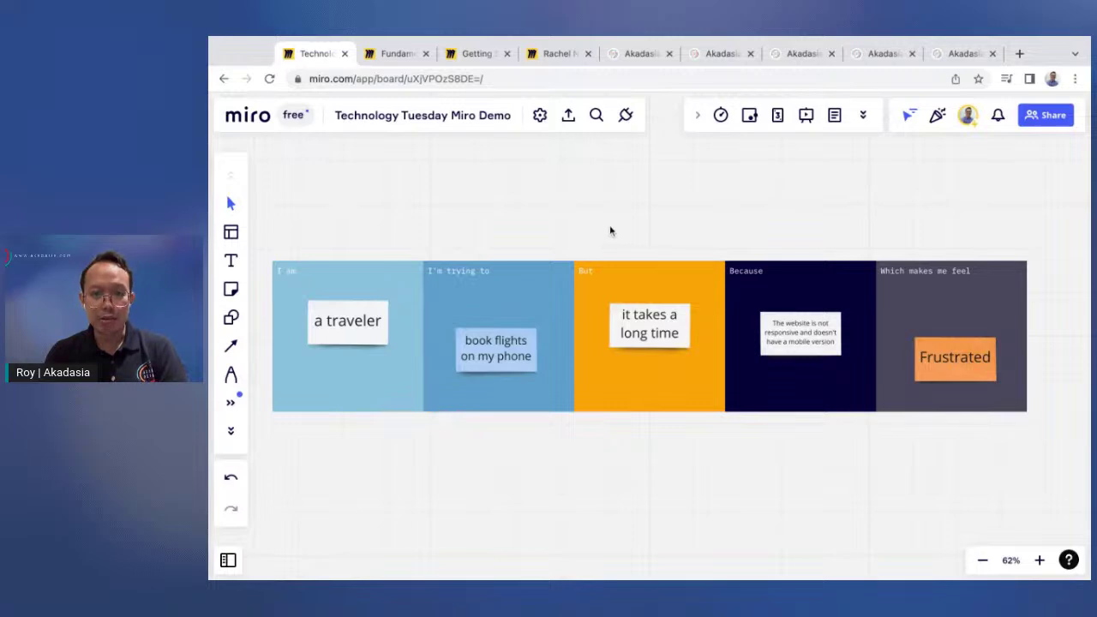
# Select the whole problem statement template and dismiss its context menu.
pyautogui.moveTo(630, 218); pyautogui.dragTo(708, 265)
pyautogui.moveTo(549, 214); pyautogui.dragTo(884, 451)
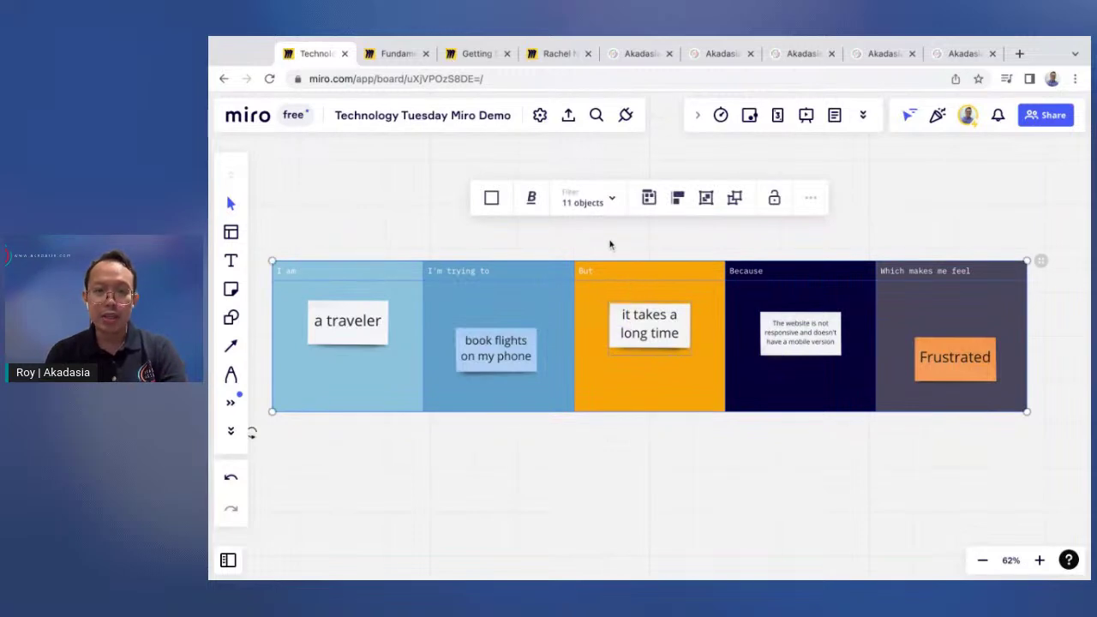
pyautogui.rightClick(610, 245)
pyautogui.click(569, 237)
# Pan and zoom to fit the row from 'a traveler' to 'Frustrated' at 50%.
pyautogui.hscroll(-2, 569, 238)
pyautogui.hscroll(3, 569, 237)
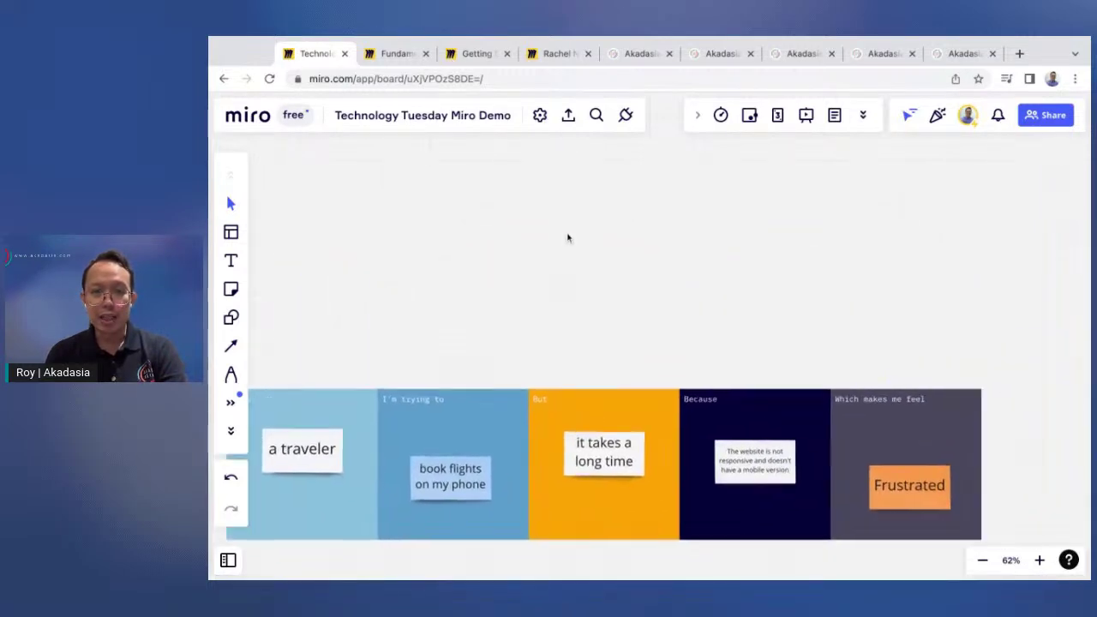
pyautogui.hscroll(-2, 569, 238)
pyautogui.hscroll(2, 567, 238)
pyautogui.hscroll(-2, 641, 276)
pyautogui.scroll(1, 641, 276)
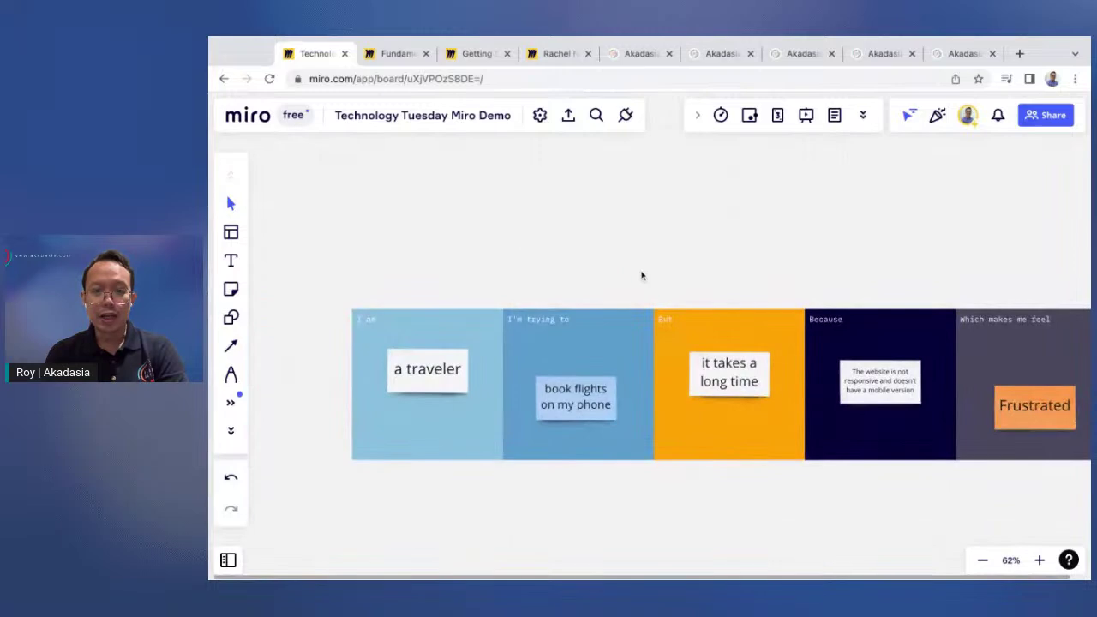
pyautogui.scroll(-3, 642, 275)
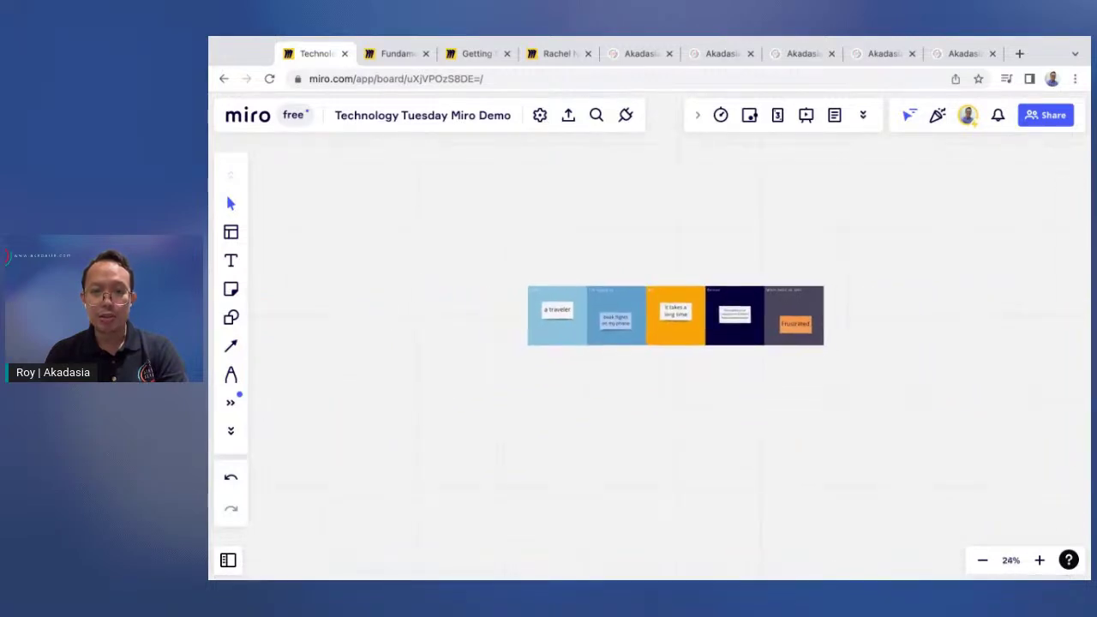
pyautogui.scroll(6, 641, 275)
pyautogui.scroll(-5, 642, 275)
pyautogui.scroll(2, 642, 275)
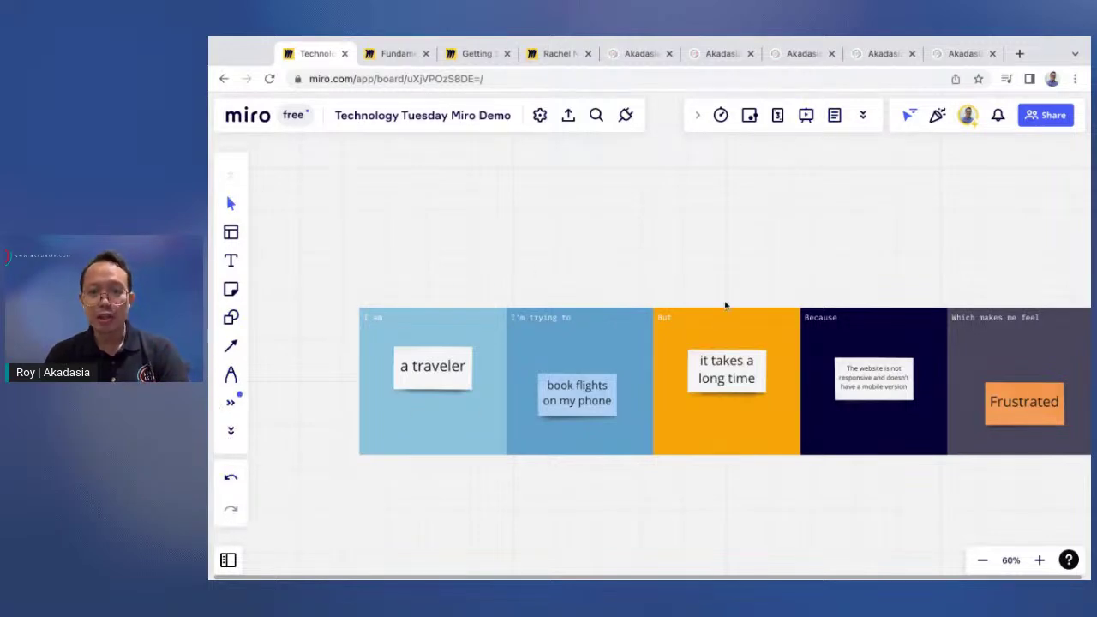
pyautogui.scroll(-3, 726, 238)
pyautogui.hscroll(3, 725, 238)
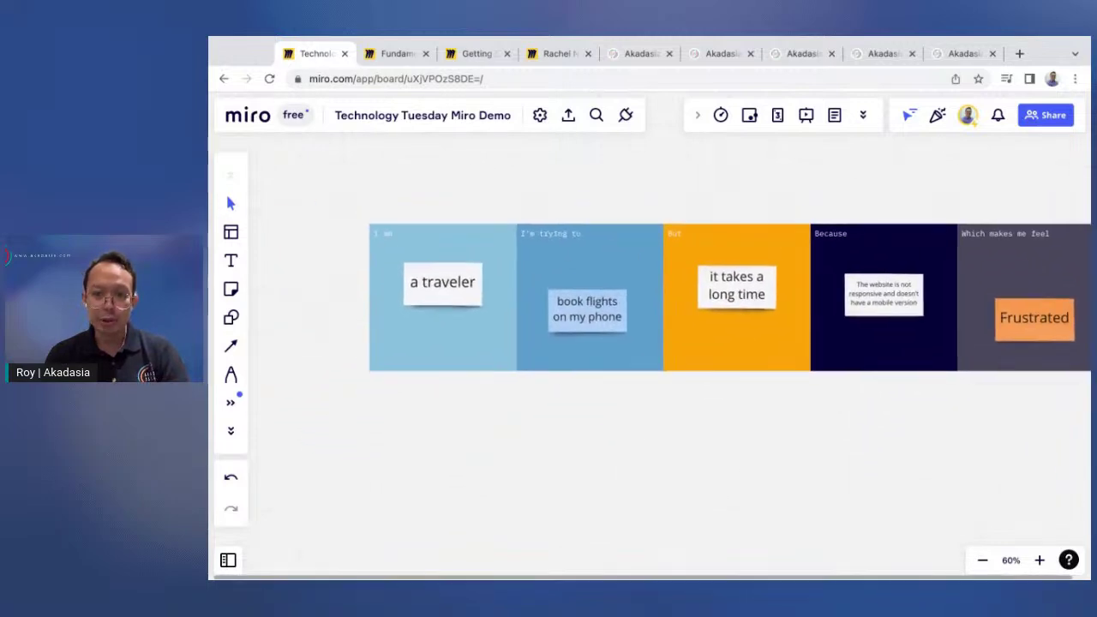
pyautogui.scroll(2, 658, 326)
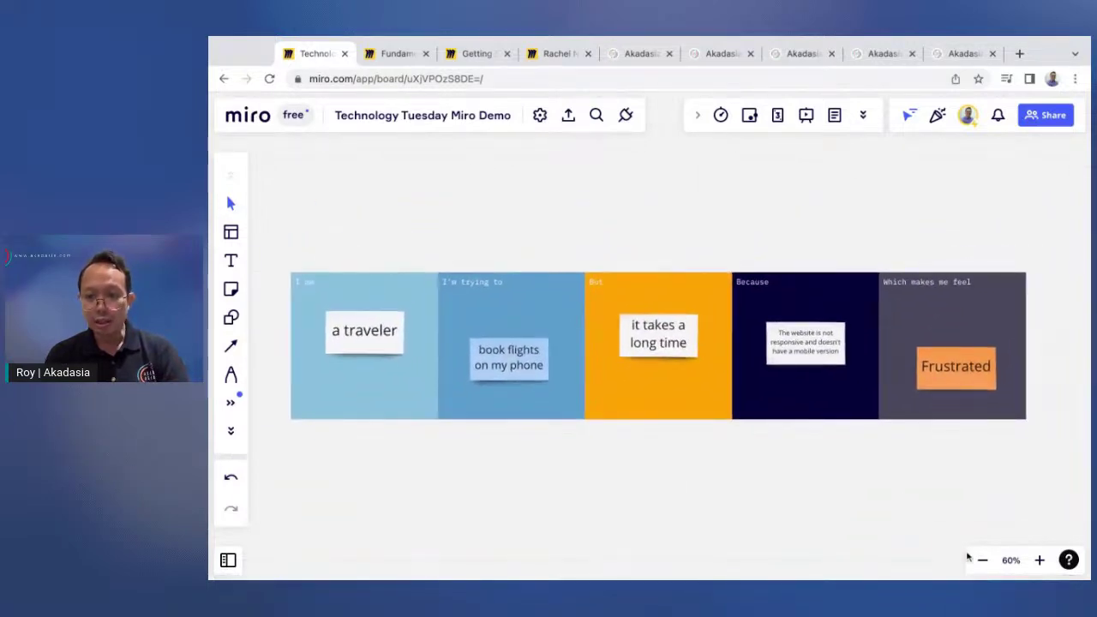
pyautogui.click(1039, 561)
pyautogui.click(984, 561)
pyautogui.scroll(2, 995, 568)
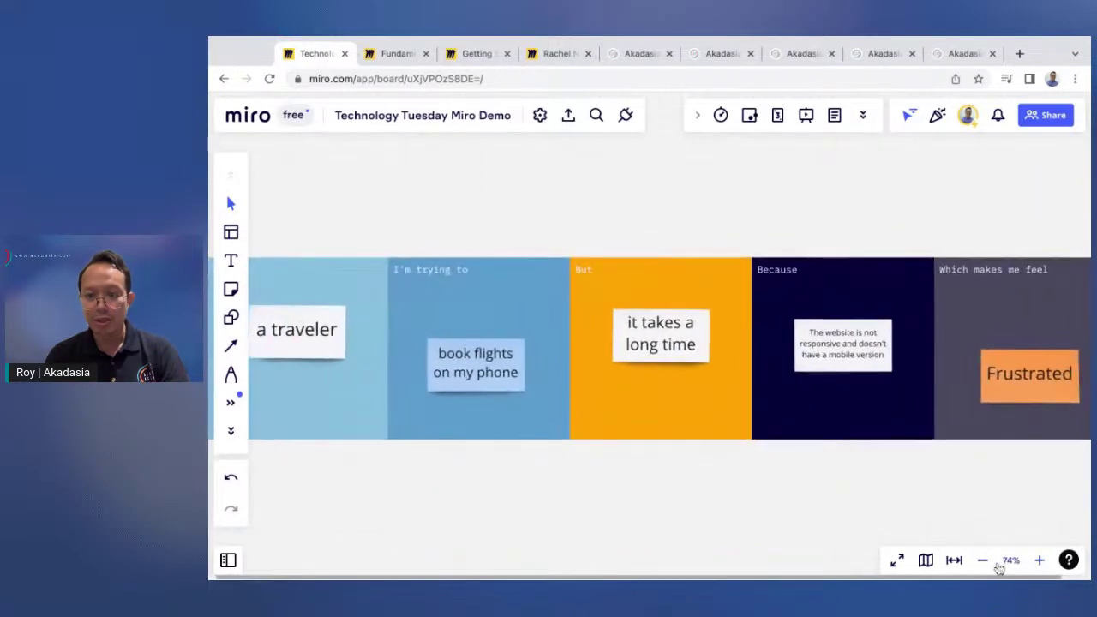
pyautogui.scroll(-2, 995, 569)
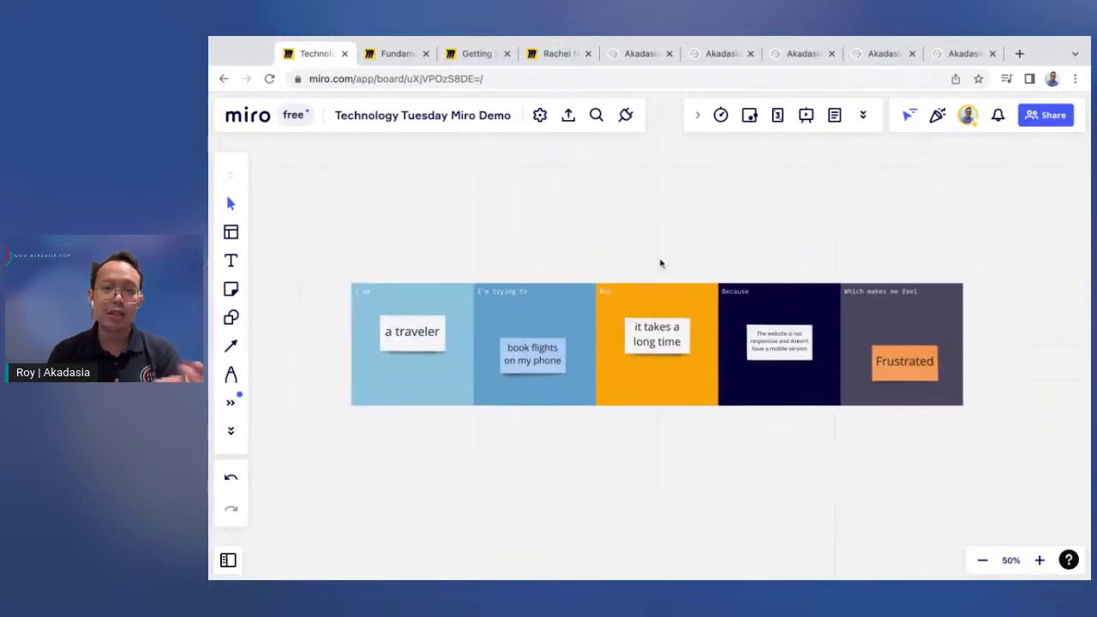
pyautogui.scroll(-3, 660, 263)
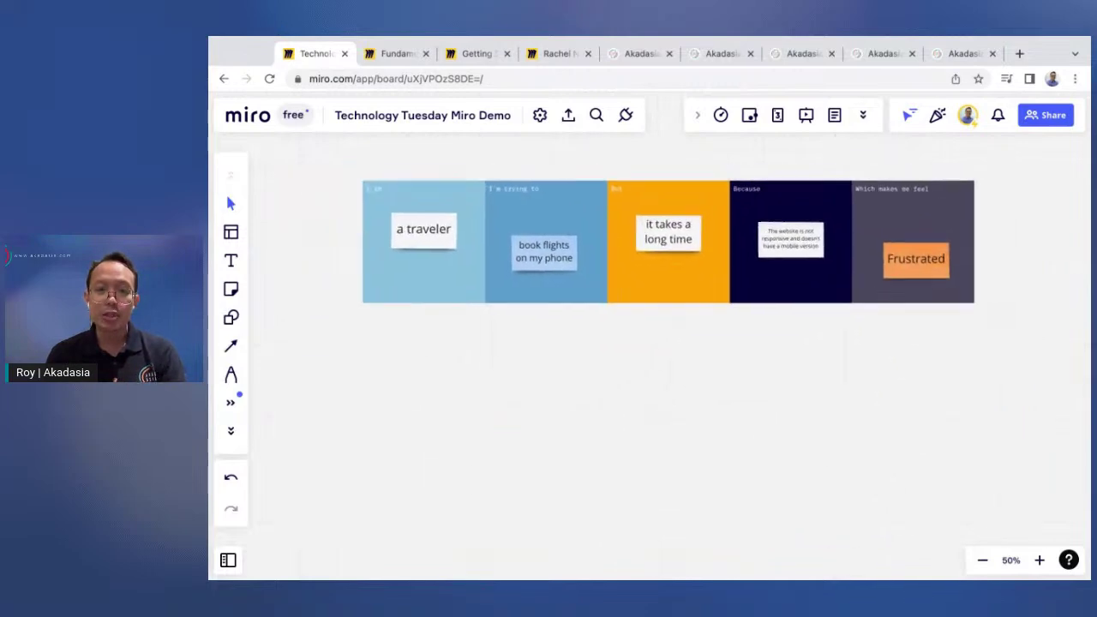
pyautogui.scroll(3, 634, 265)
pyautogui.hscroll(-2, 601, 266)
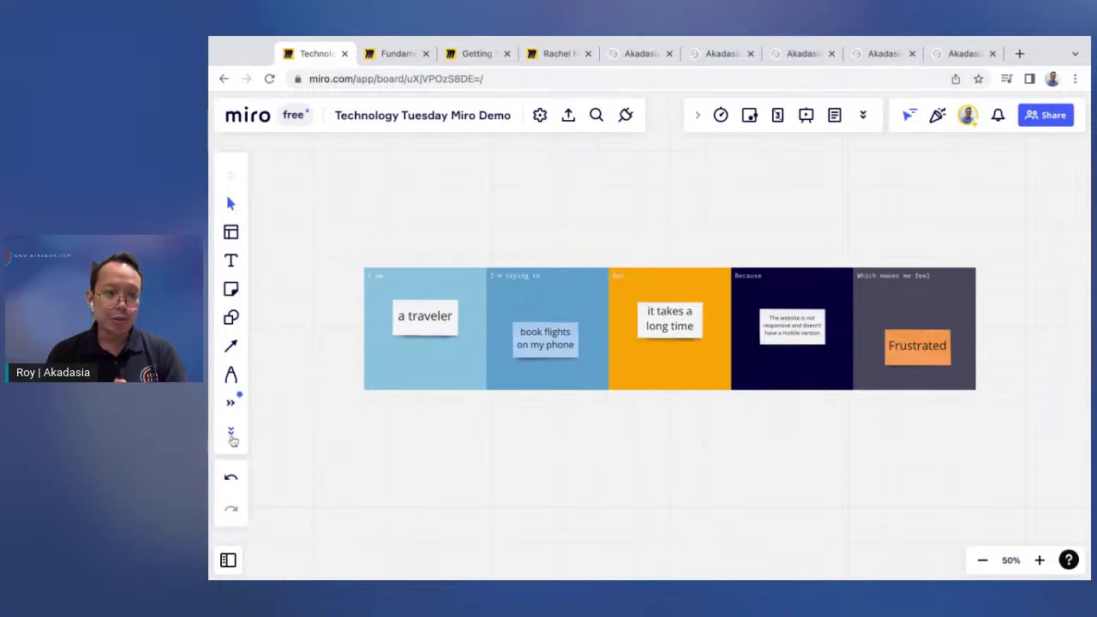
# Expand the left toolbar and briefly view the Apps list.
pyautogui.click(233, 431)
pyautogui.click(234, 431)
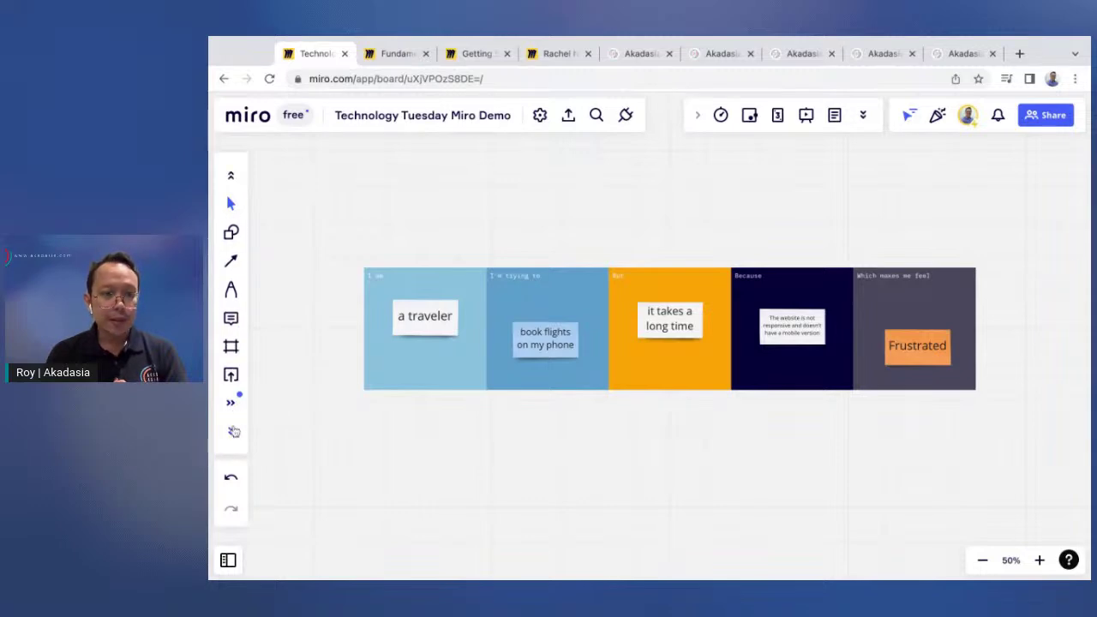
pyautogui.click(233, 403)
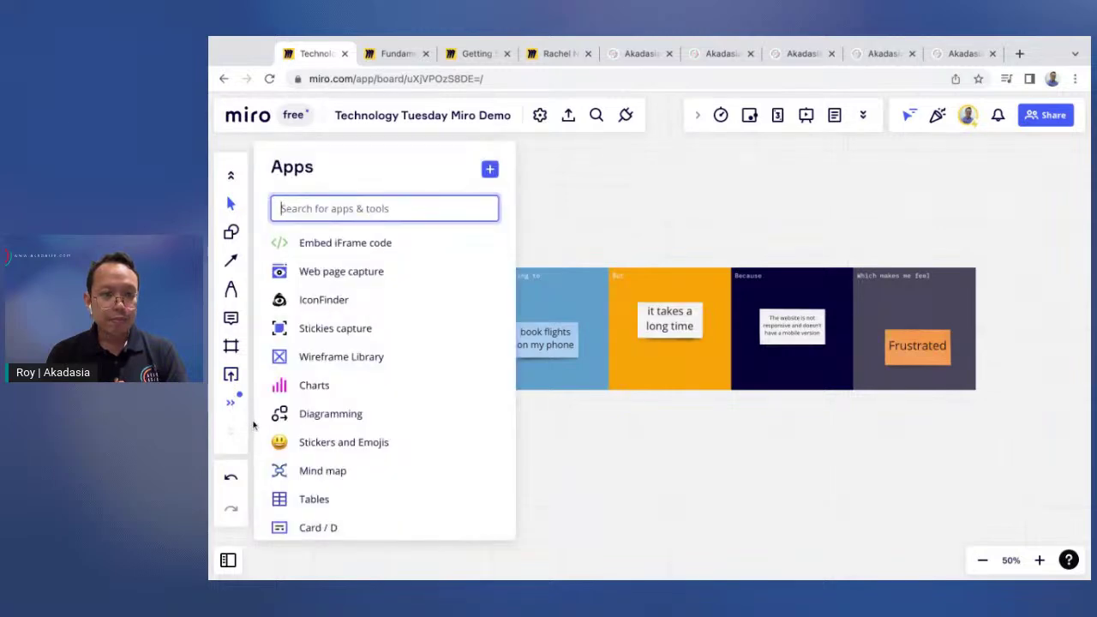
pyautogui.click(252, 425)
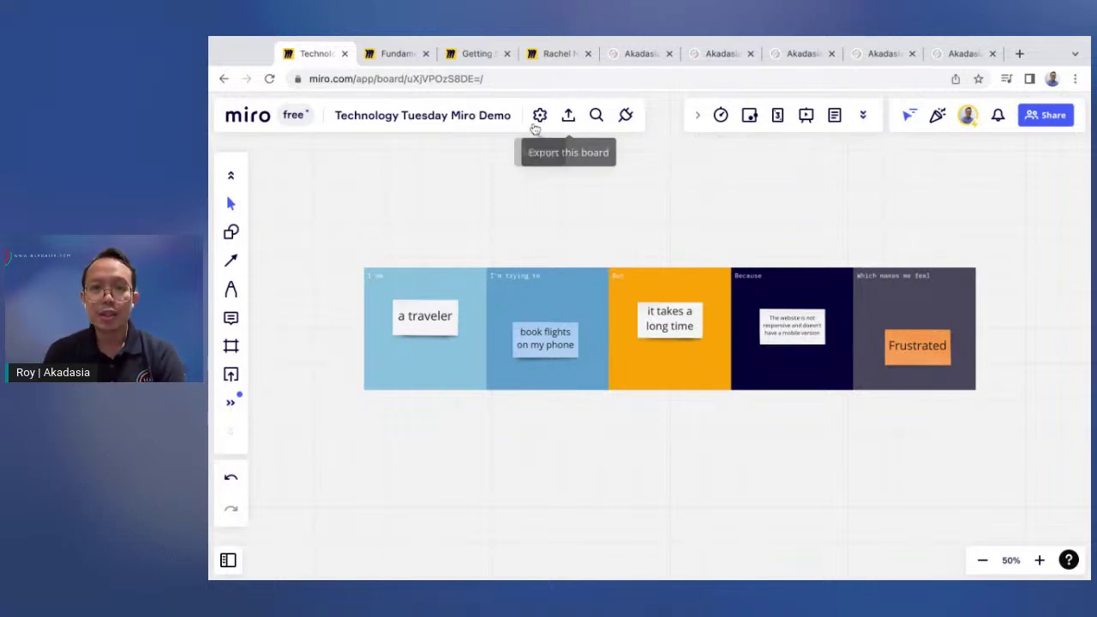
# Go to board settings > Preferences > Navigation device > More info.
pyautogui.click(540, 116)
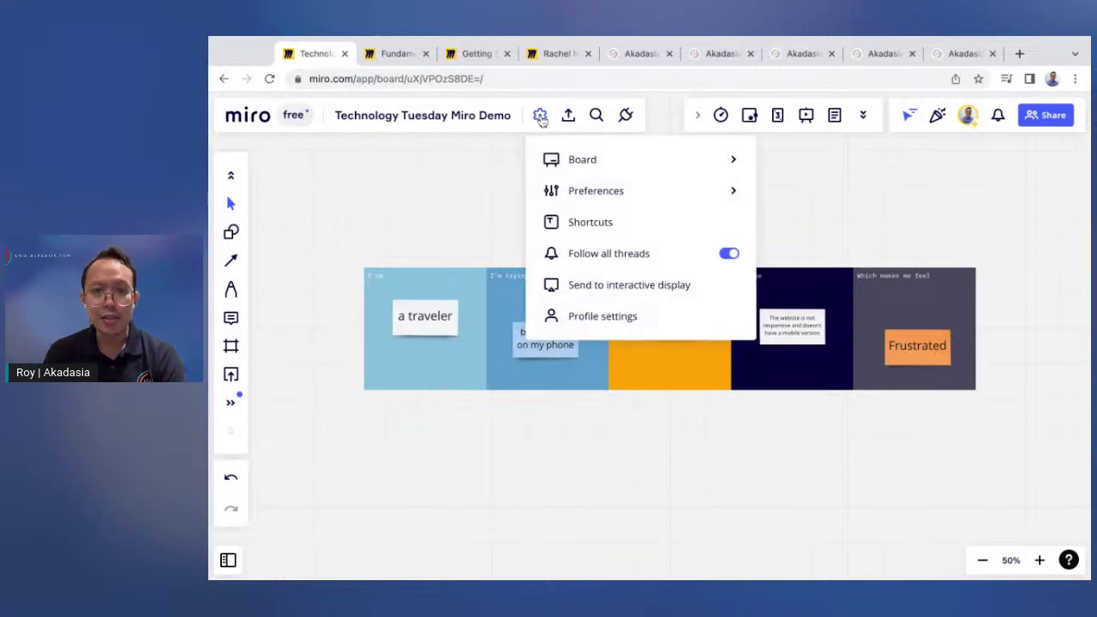
pyautogui.moveTo(568, 162)
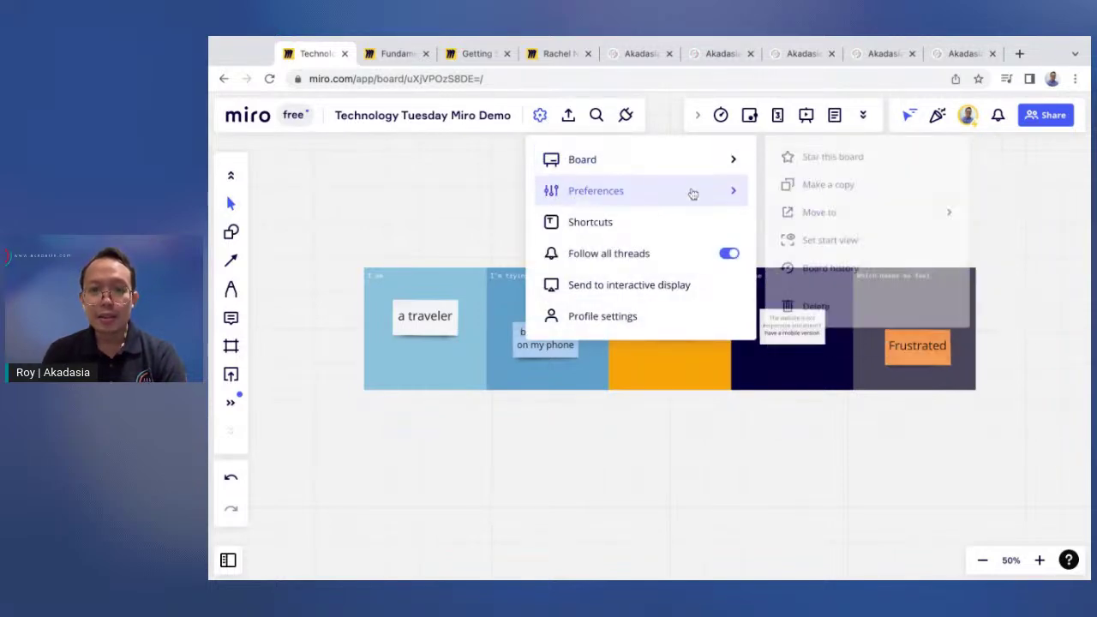
pyautogui.moveTo(693, 195)
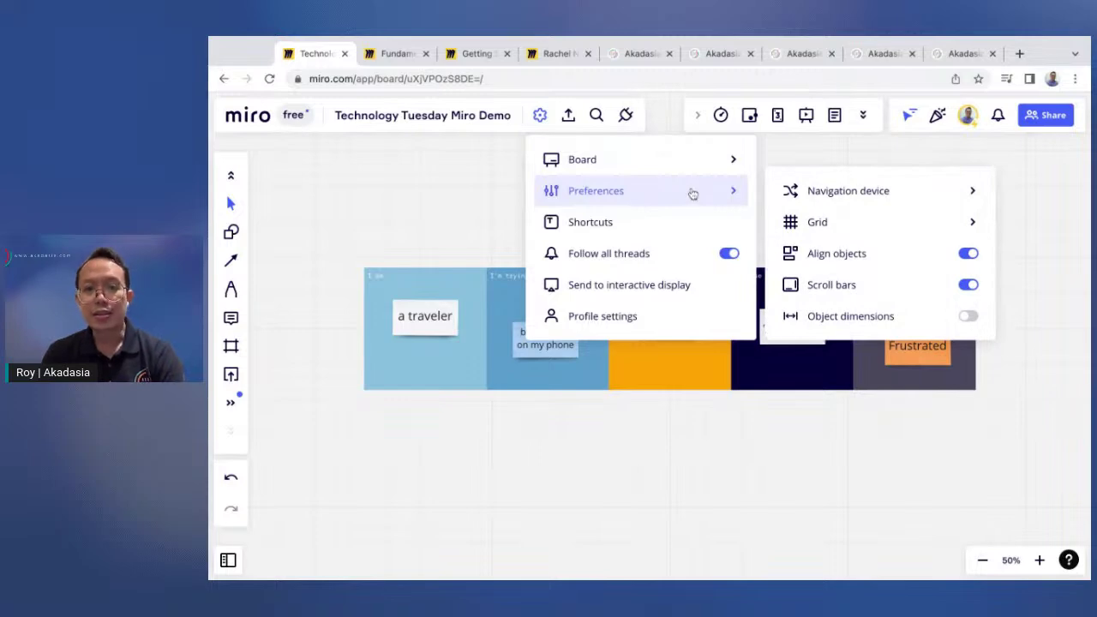
pyautogui.moveTo(821, 191)
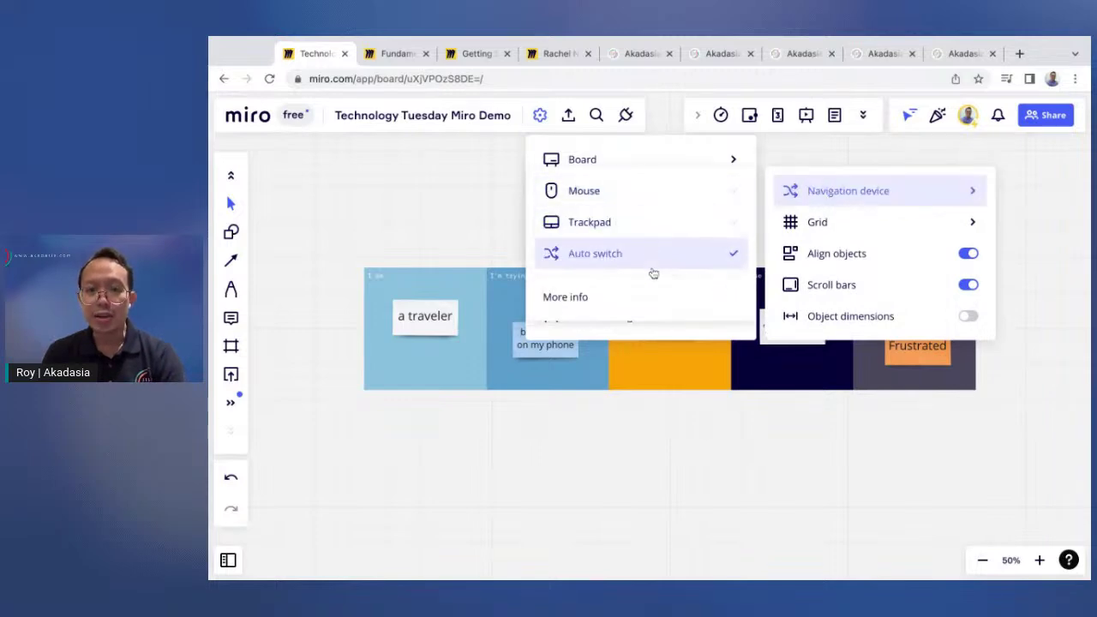
# Try Mouse and Trackpad navigation, then keep Auto switch and close the dialog.
pyautogui.click(608, 304)
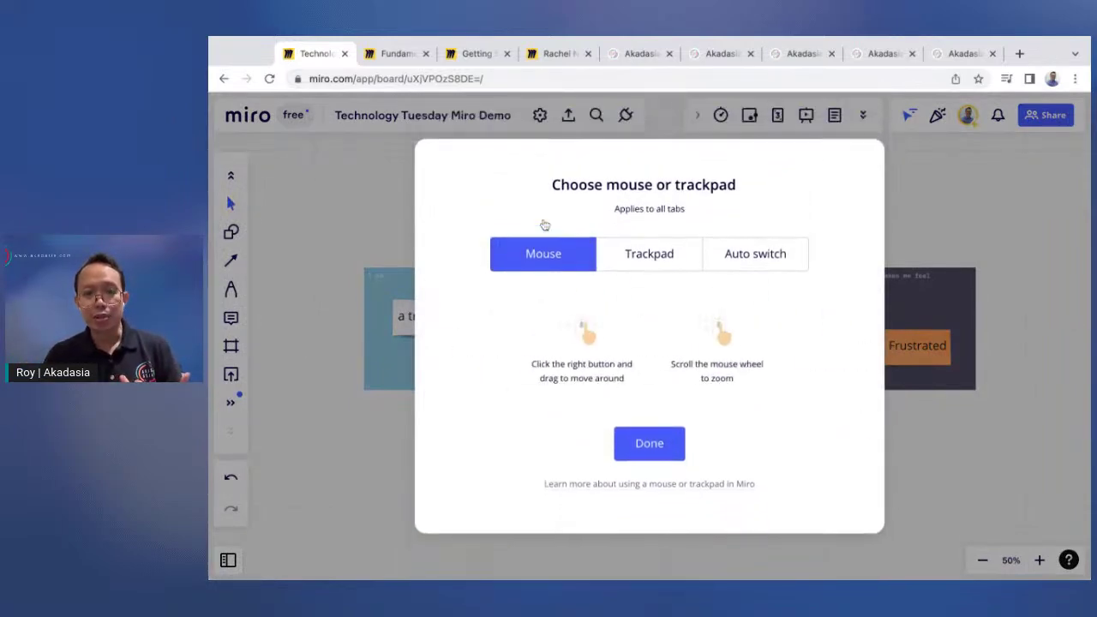
pyautogui.click(633, 267)
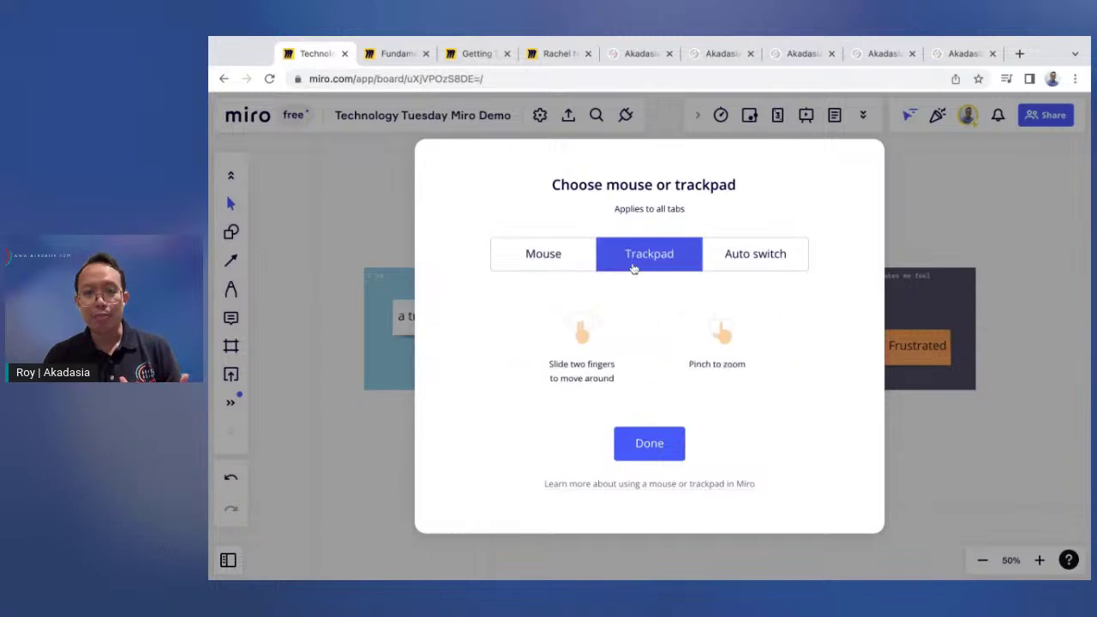
pyautogui.click(539, 263)
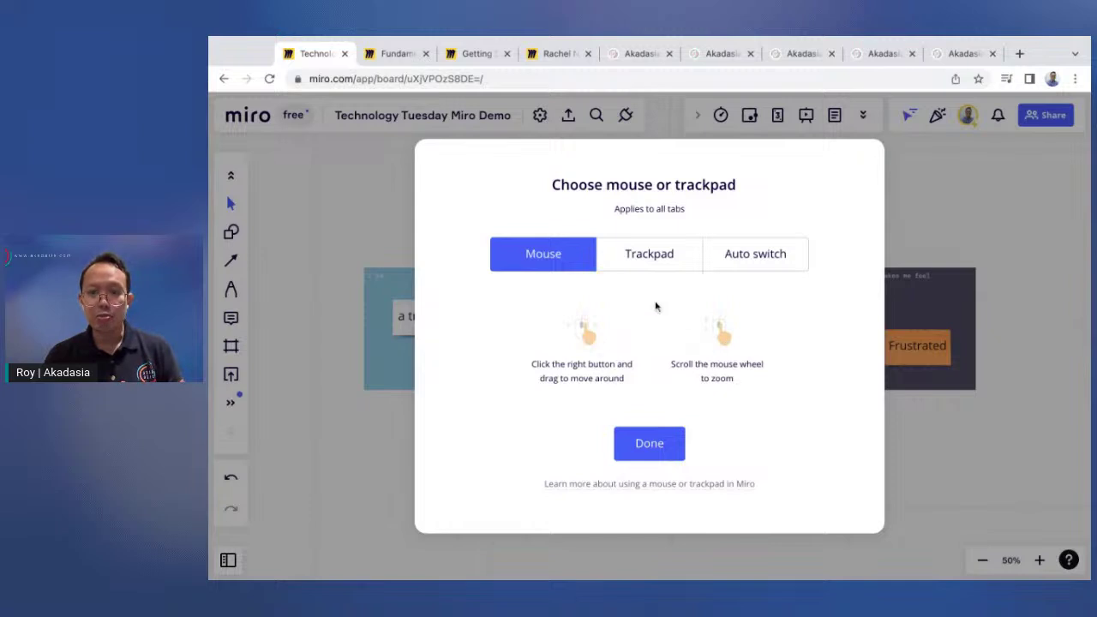
pyautogui.click(658, 260)
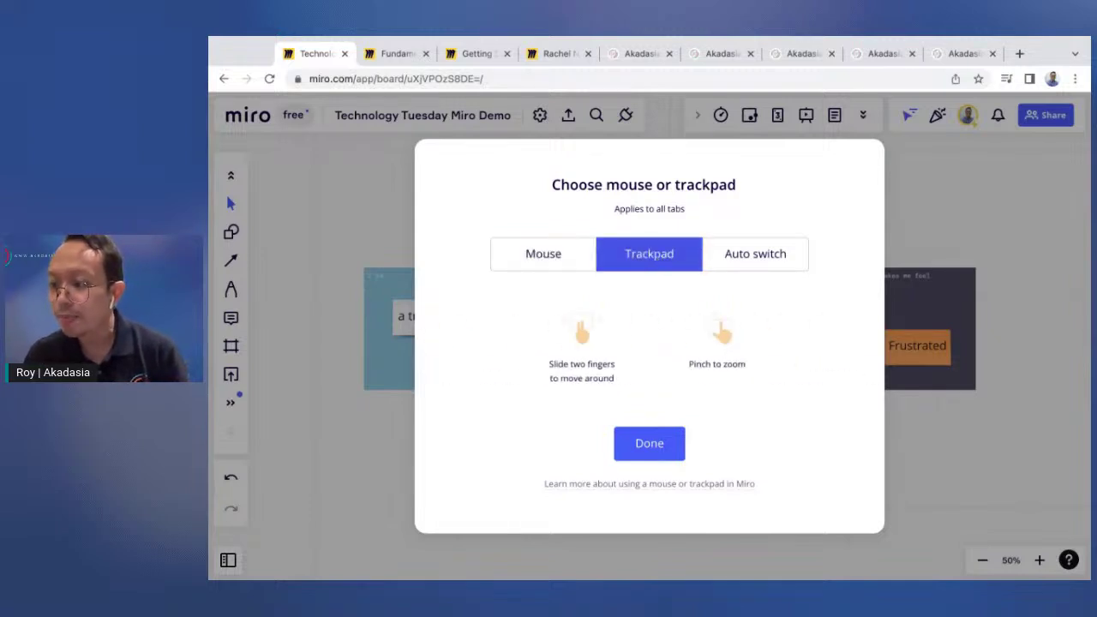
pyautogui.click(766, 266)
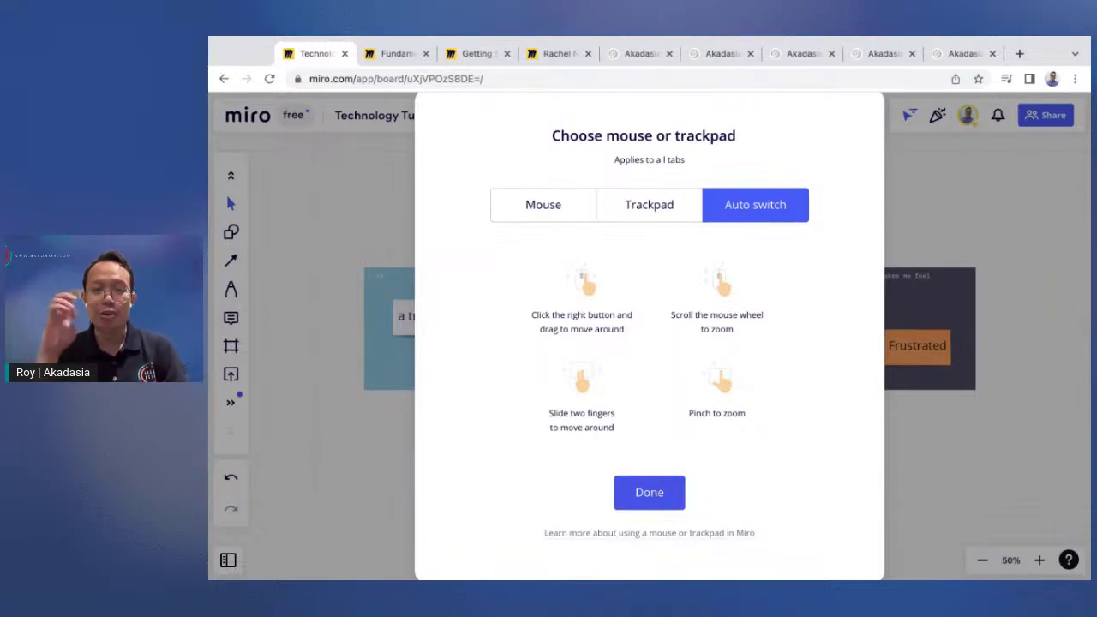
pyautogui.click(635, 492)
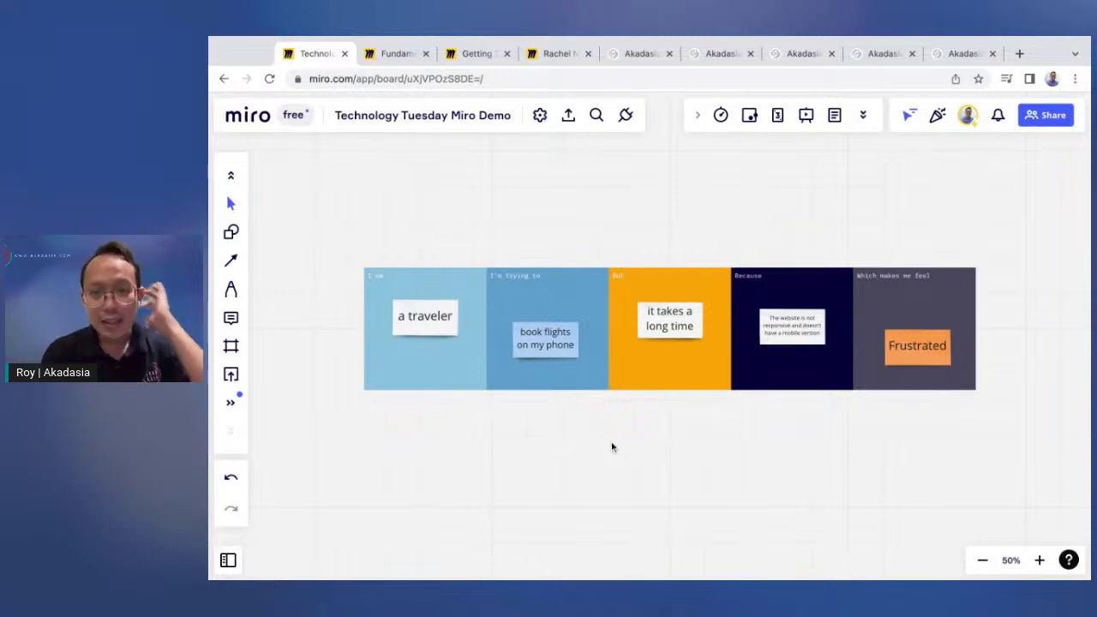
# Select the 'a traveler' note and its group, then switch to the Miroverse template page.
pyautogui.scroll(1, 563, 232)
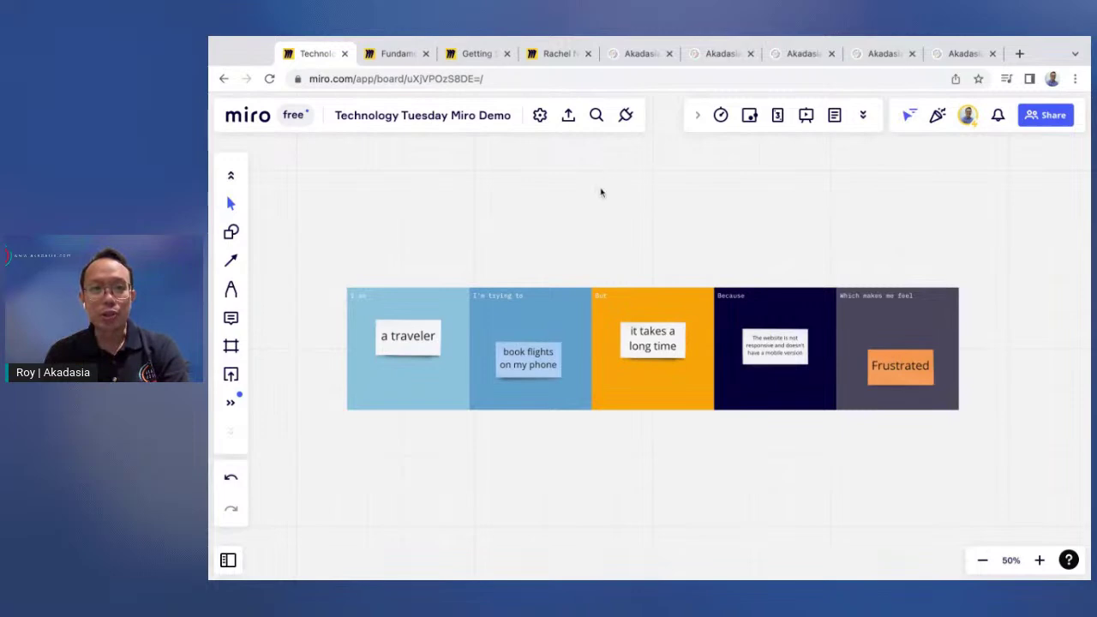
pyautogui.scroll(-1, 577, 265)
pyautogui.click(420, 323)
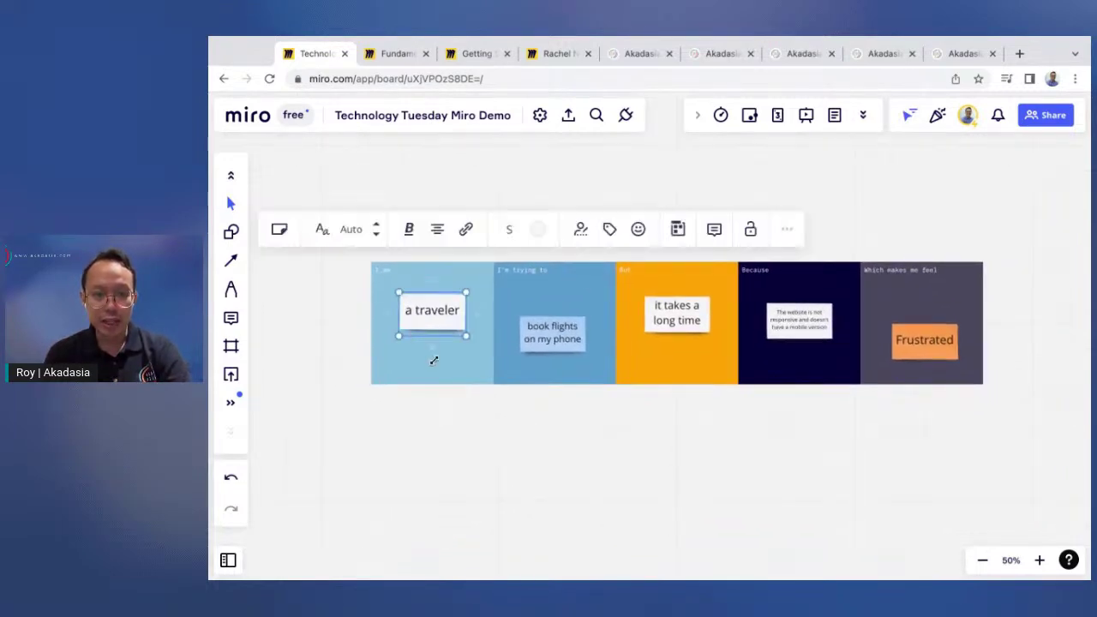
pyautogui.click(434, 360)
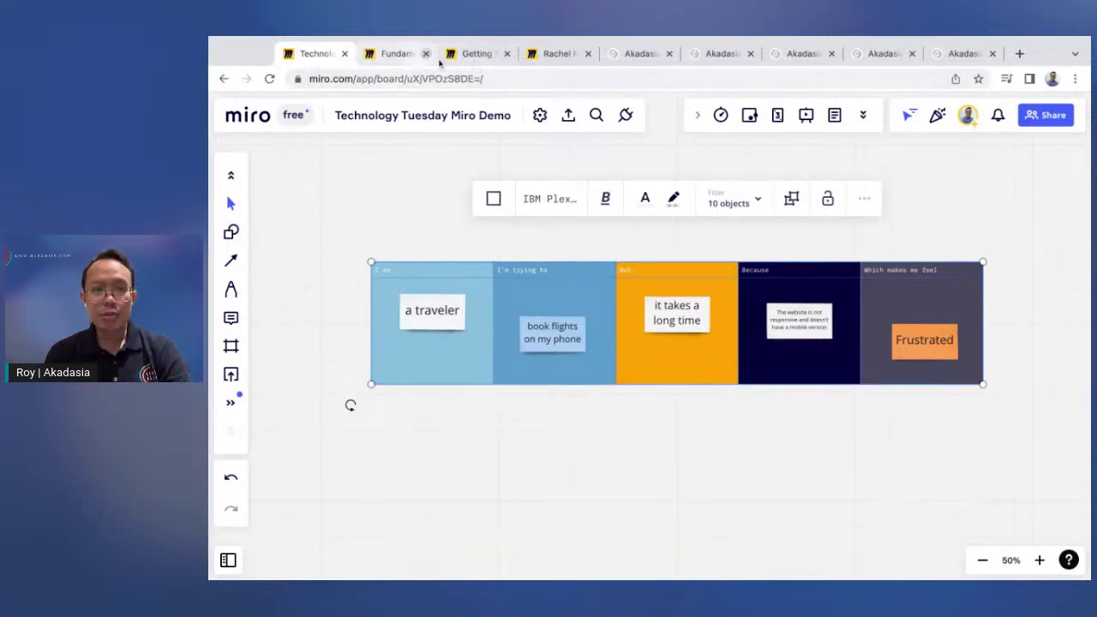
pyautogui.click(553, 55)
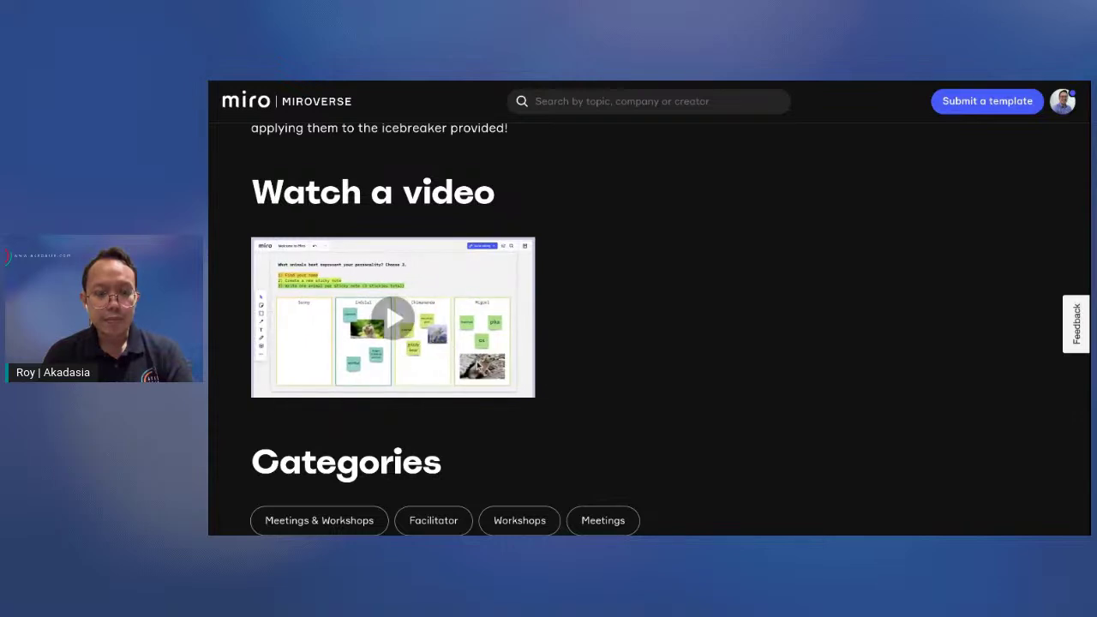
# Play the template's demo video from 0:00 to the animal-personality icebreaker board.
pyautogui.click(377, 354)
pyautogui.moveTo(332, 541); pyautogui.dragTo(243, 549)
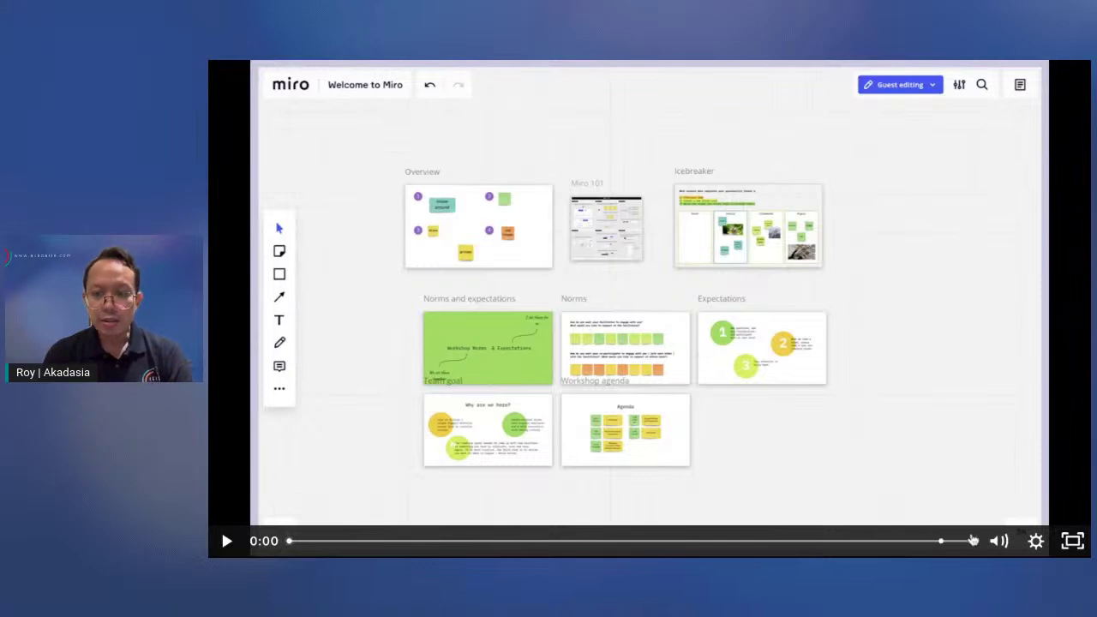
pyautogui.moveTo(1001, 542)
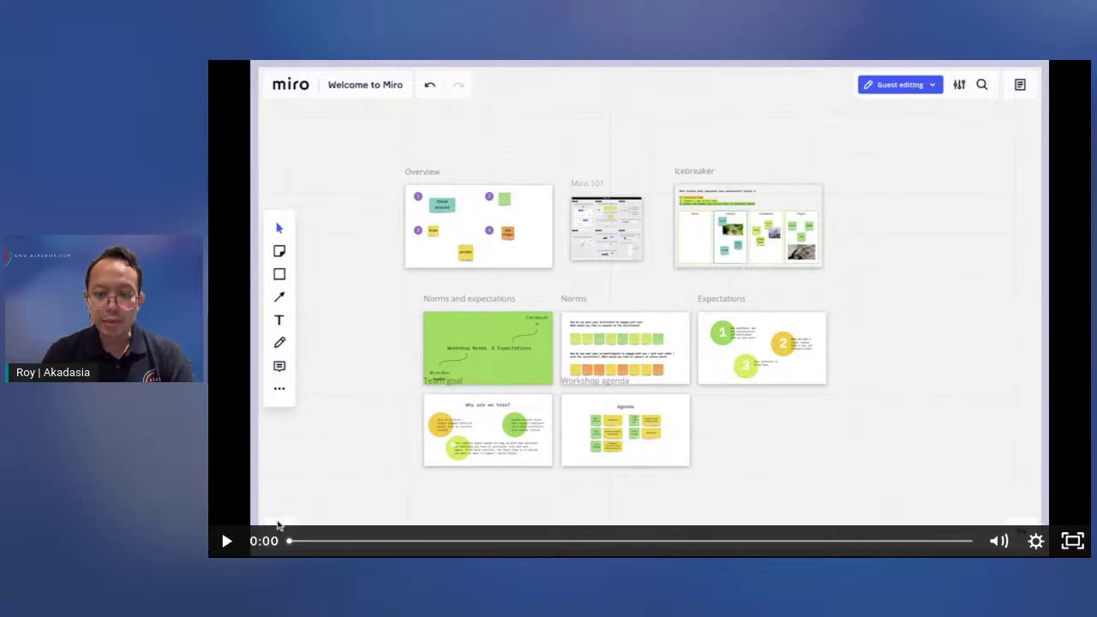
pyautogui.click(228, 542)
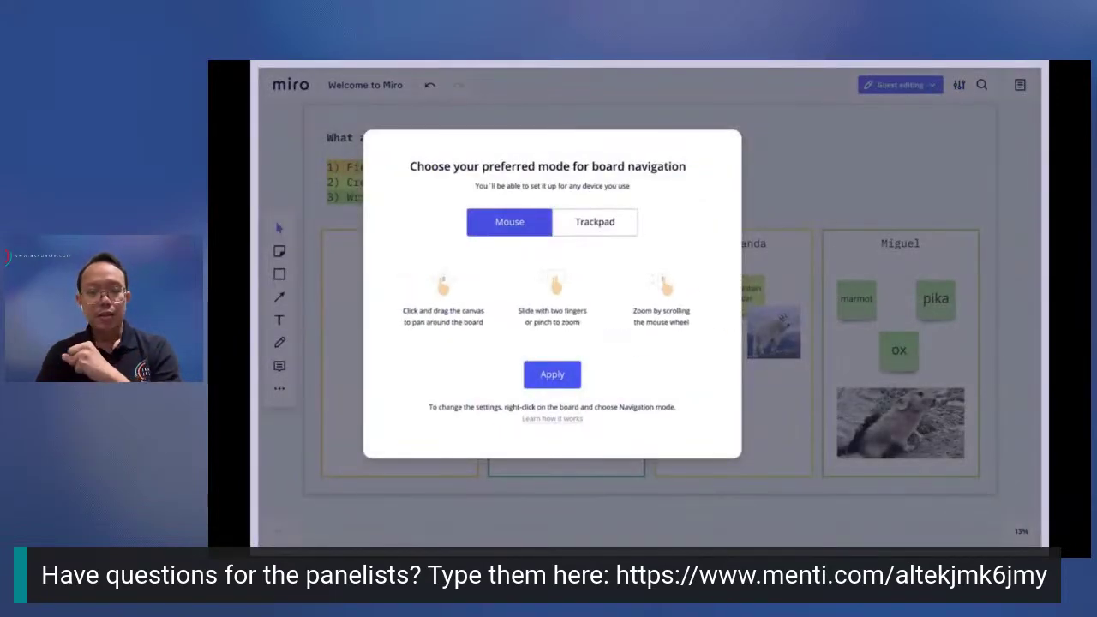
pyautogui.moveTo(774, 351)
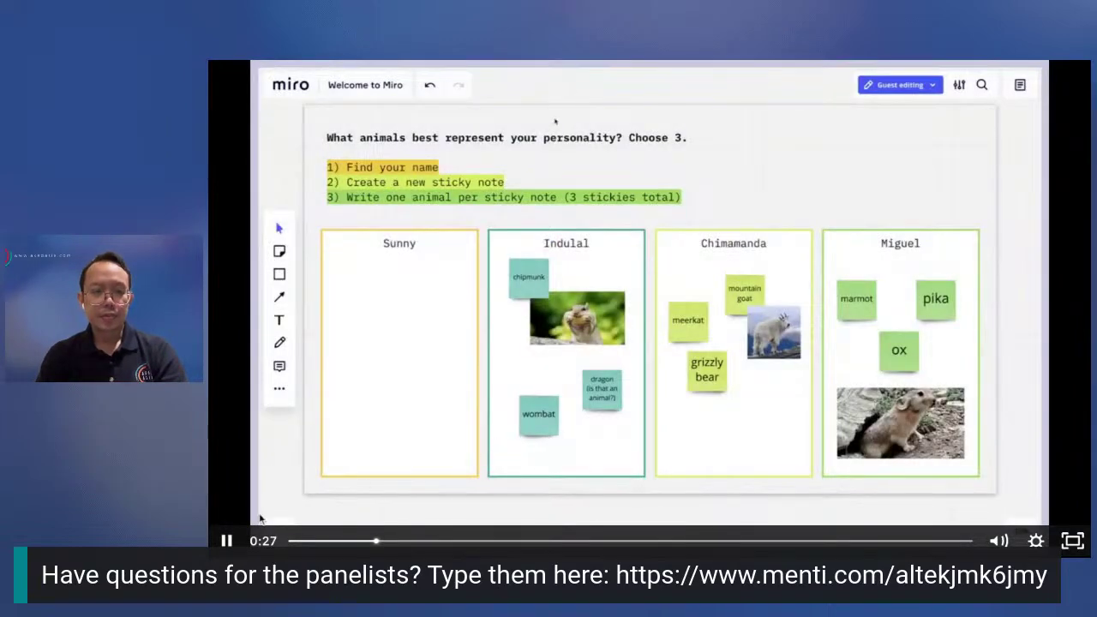
# Pause and resume the Welcome to Miro tutorial video a few times.
pyautogui.click(272, 472)
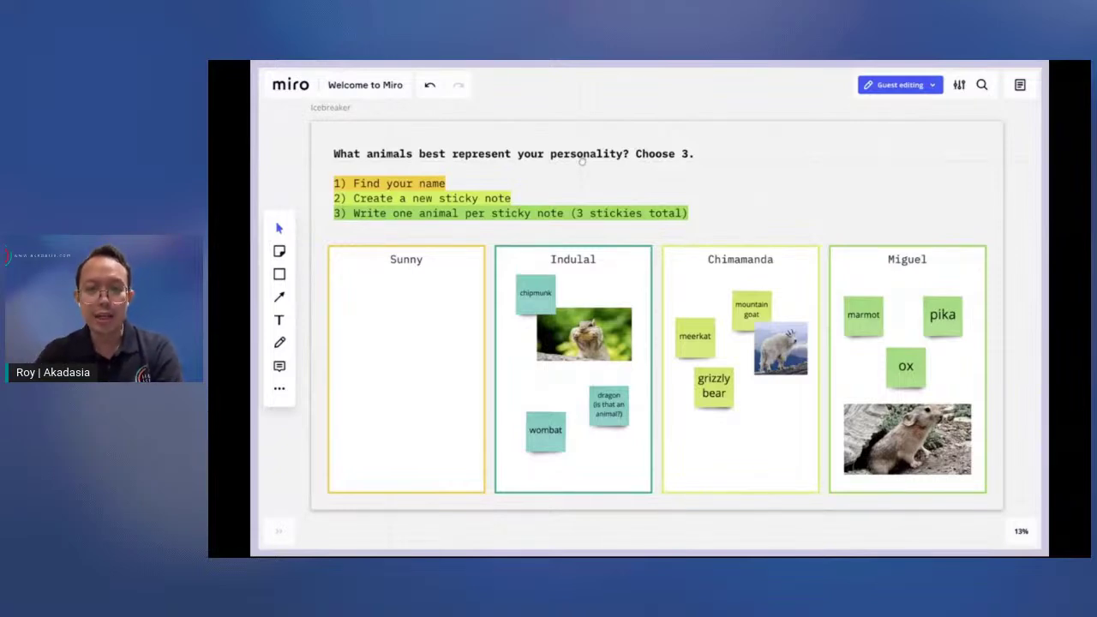
pyautogui.moveTo(228, 484)
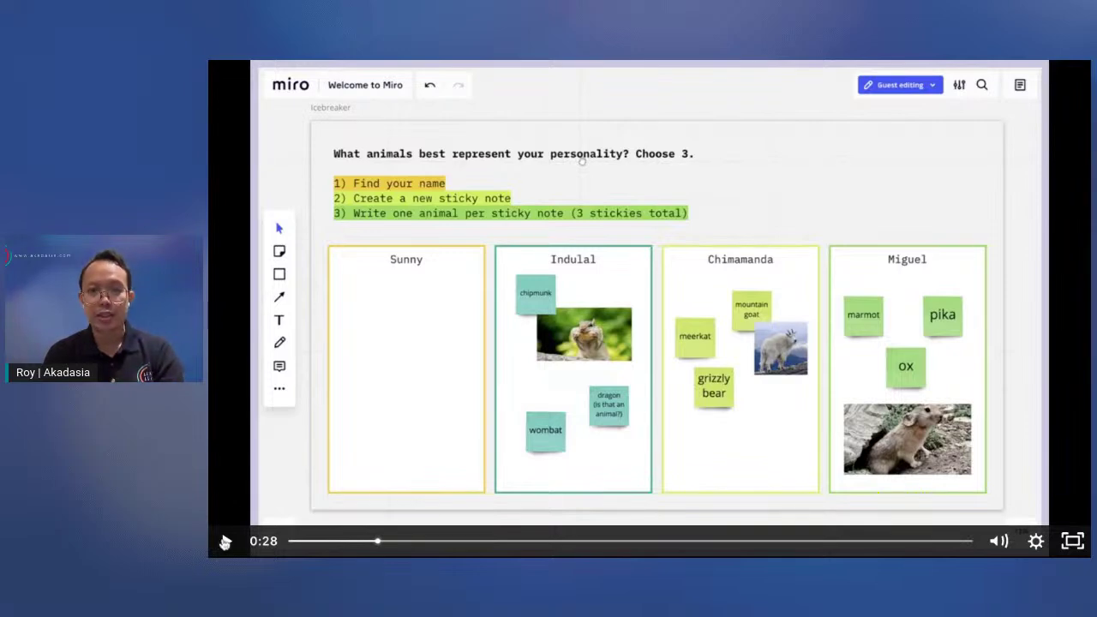
pyautogui.click(226, 542)
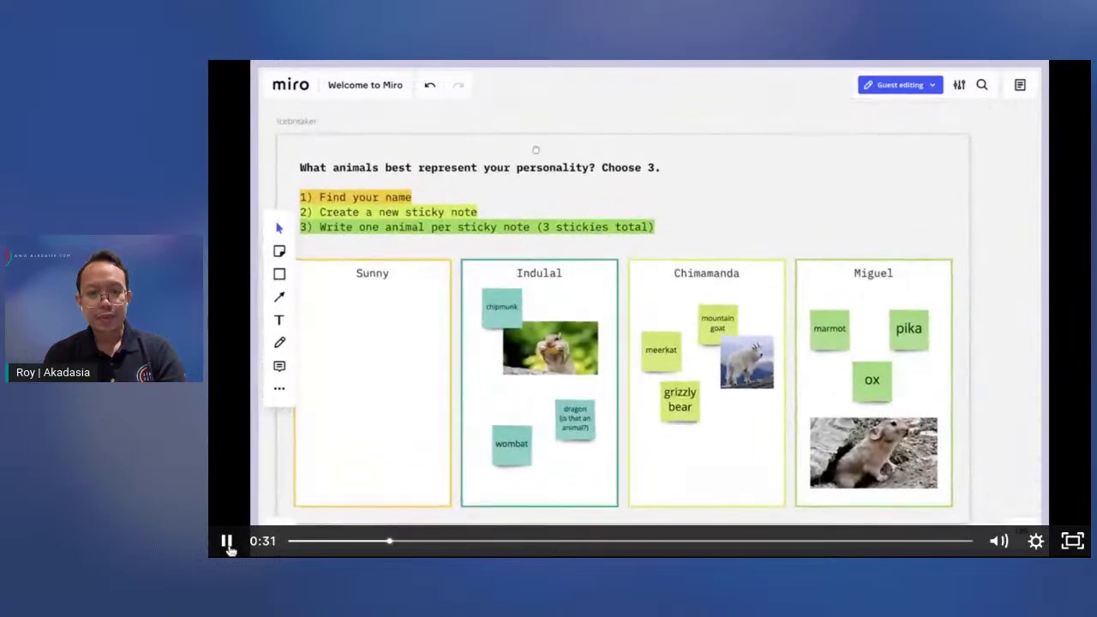
pyautogui.click(227, 541)
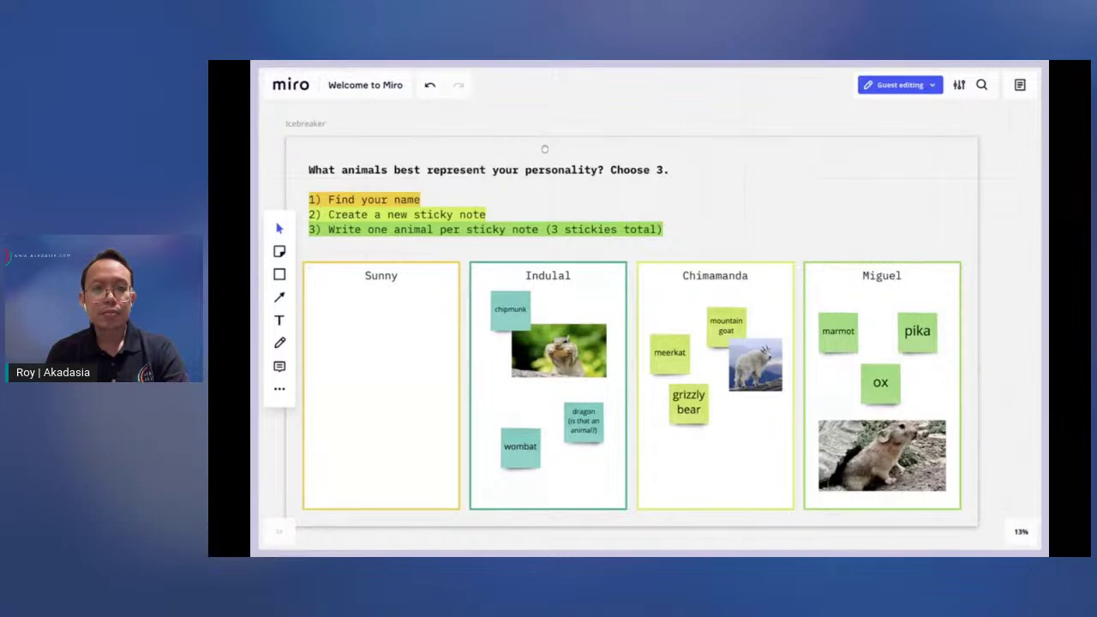
pyautogui.click(615, 261)
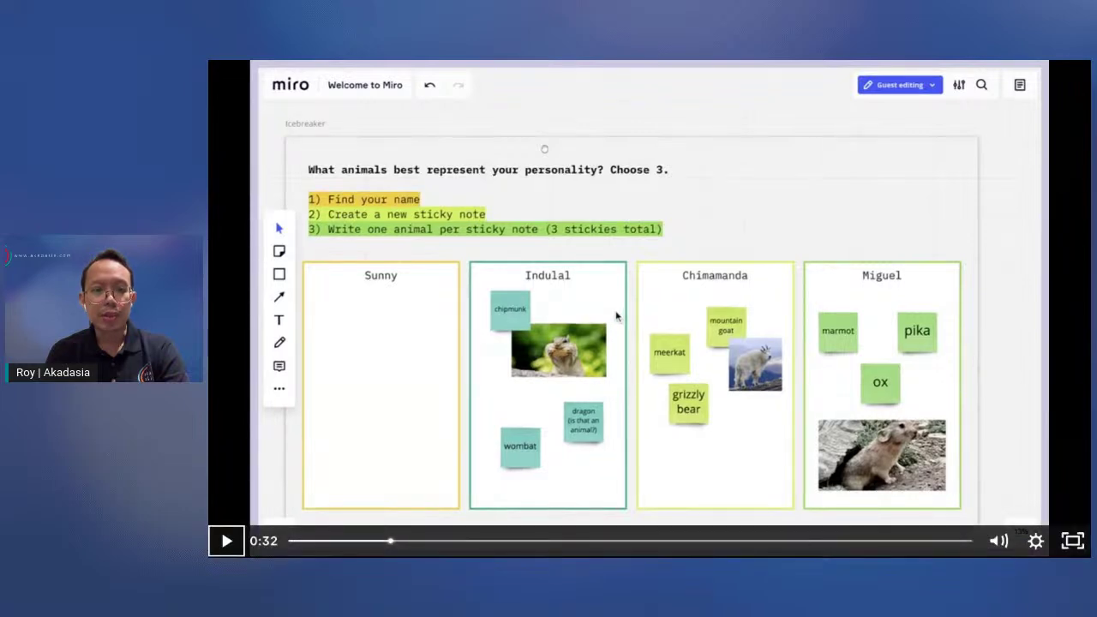
pyautogui.click(236, 538)
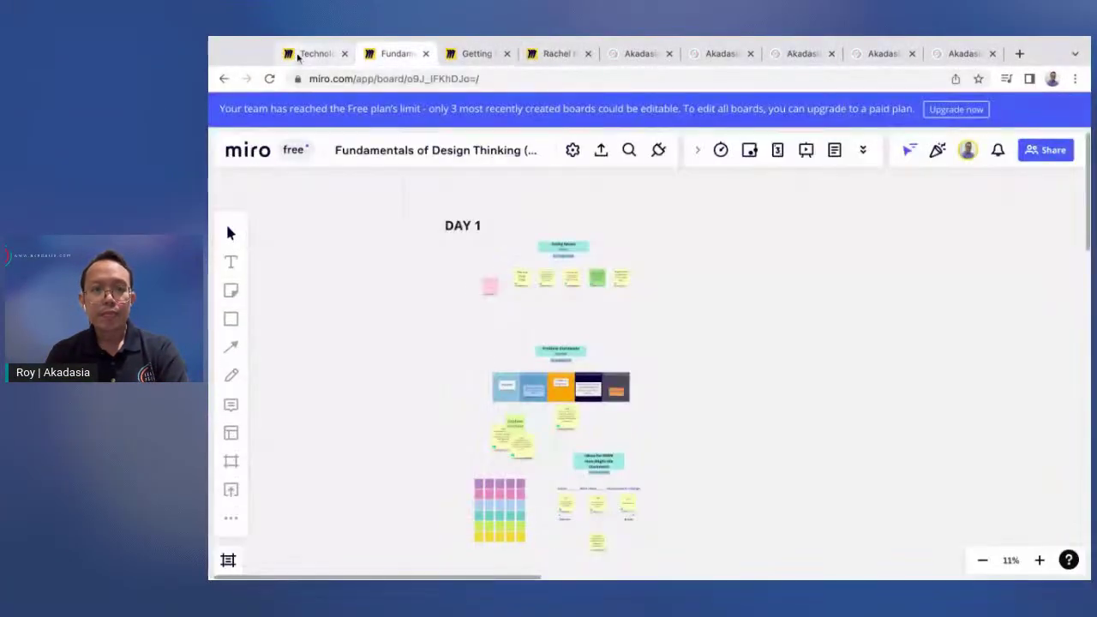
# Switch to the Technology Tuesday board, pan around its canvas, and briefly check its Share settings.
pyautogui.click(298, 54)
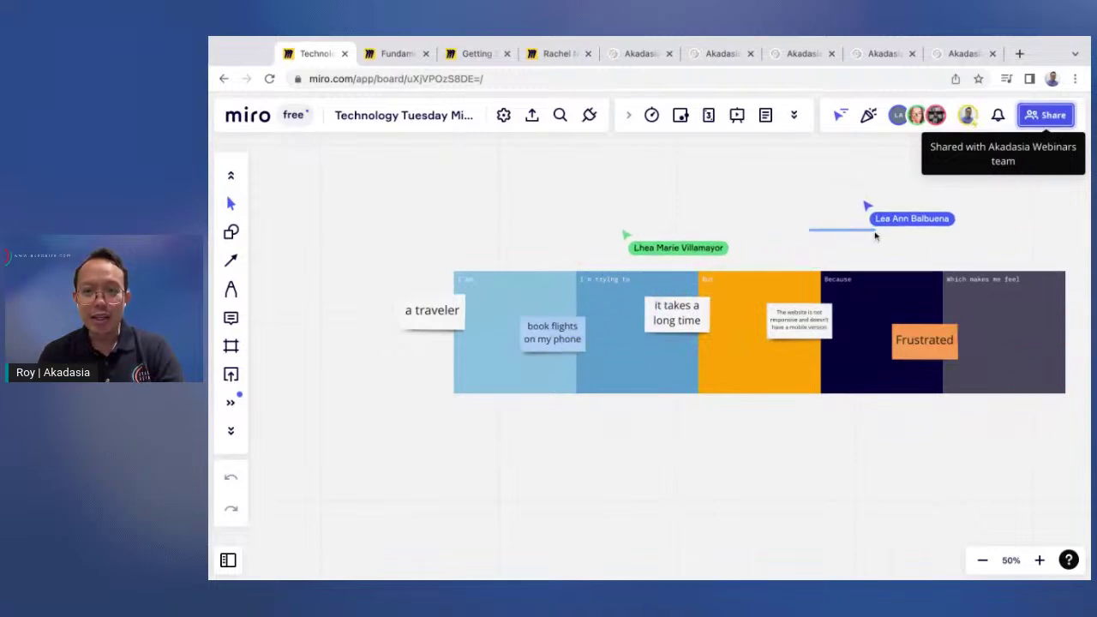
pyautogui.hscroll(3, 777, 218)
pyautogui.hscroll(-3, 777, 219)
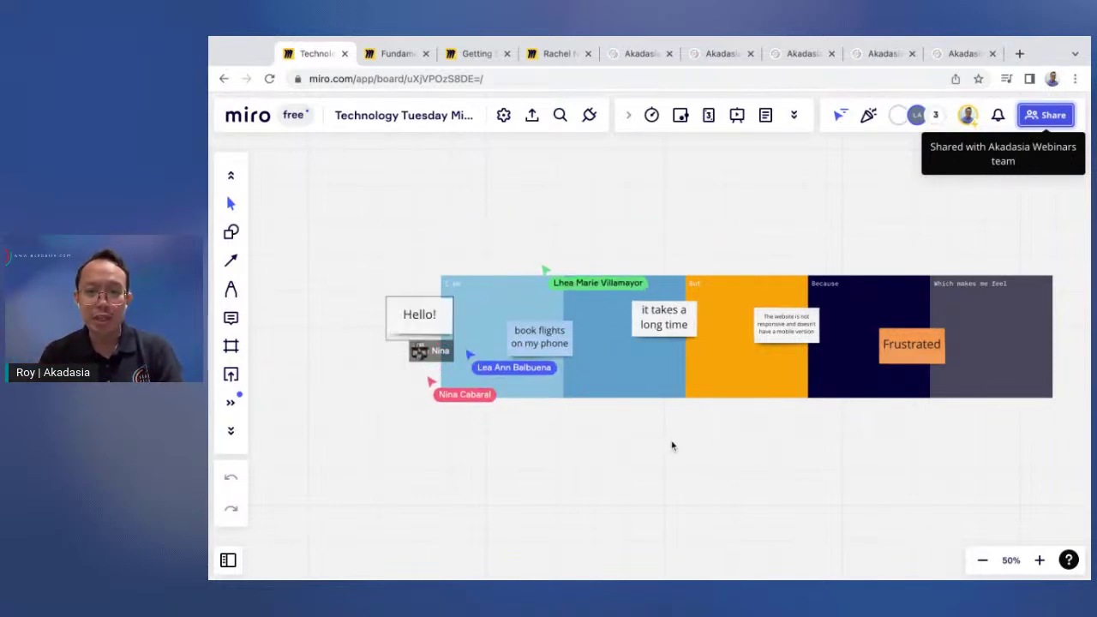
pyautogui.scroll(-5, 672, 445)
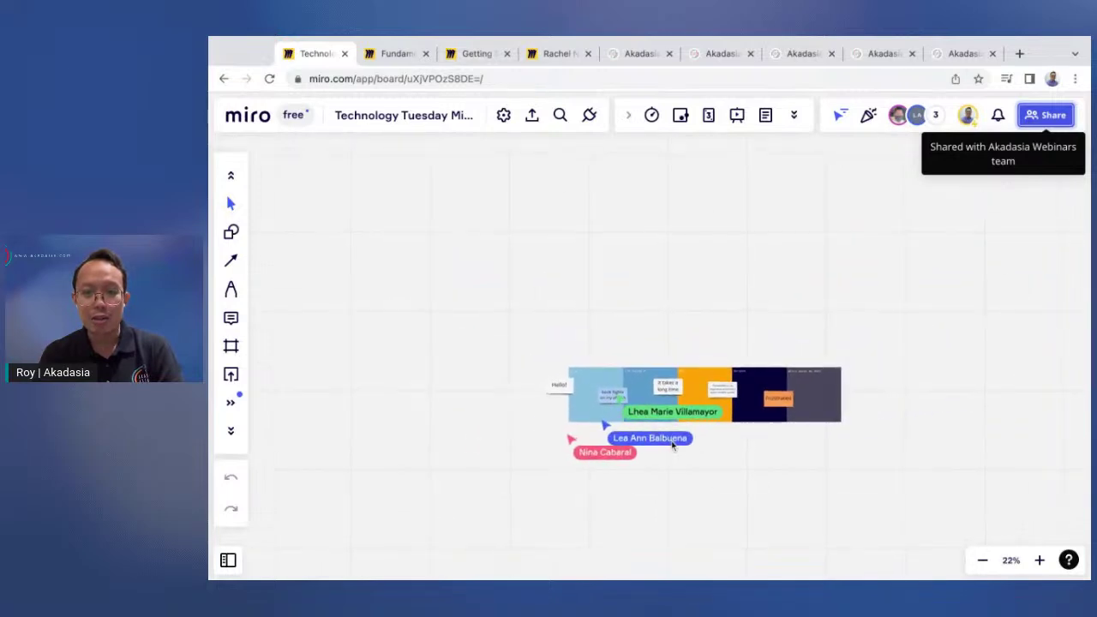
pyautogui.scroll(8, 672, 445)
pyautogui.scroll(-8, 672, 445)
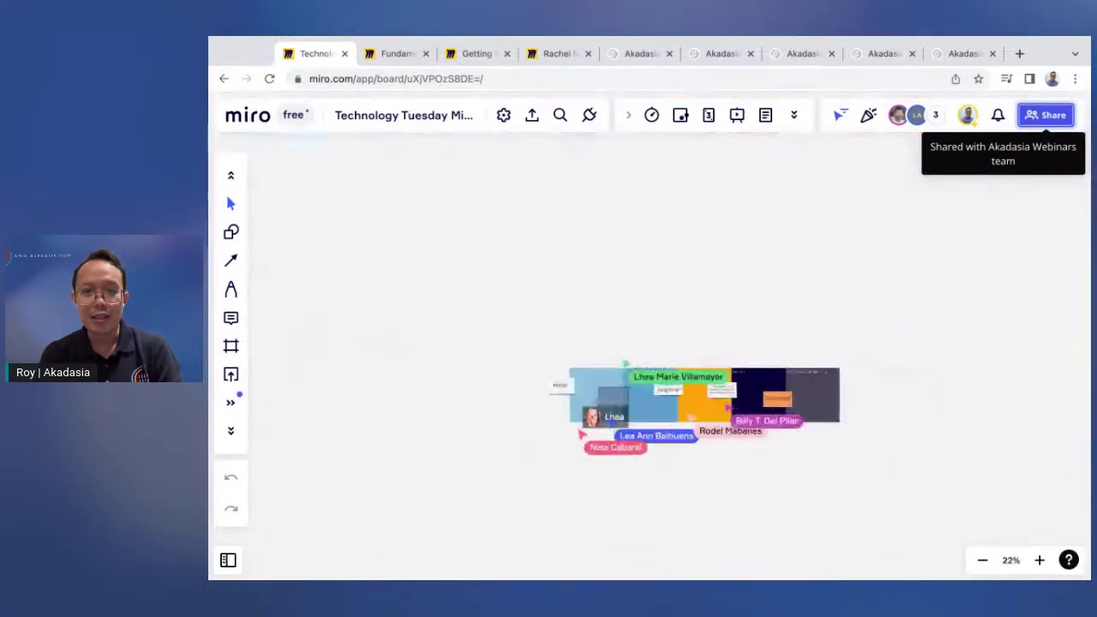
pyautogui.moveTo(764, 239); pyautogui.dragTo(623, 220)
pyautogui.hscroll(3, 677, 307)
pyautogui.scroll(-2, 676, 306)
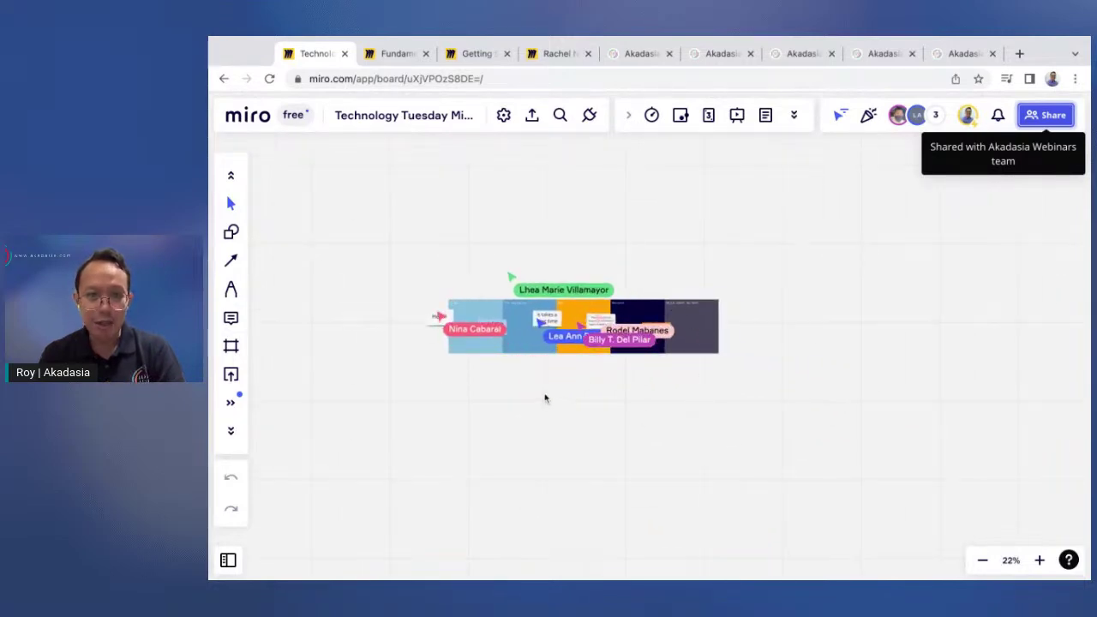
pyautogui.scroll(3, 589, 403)
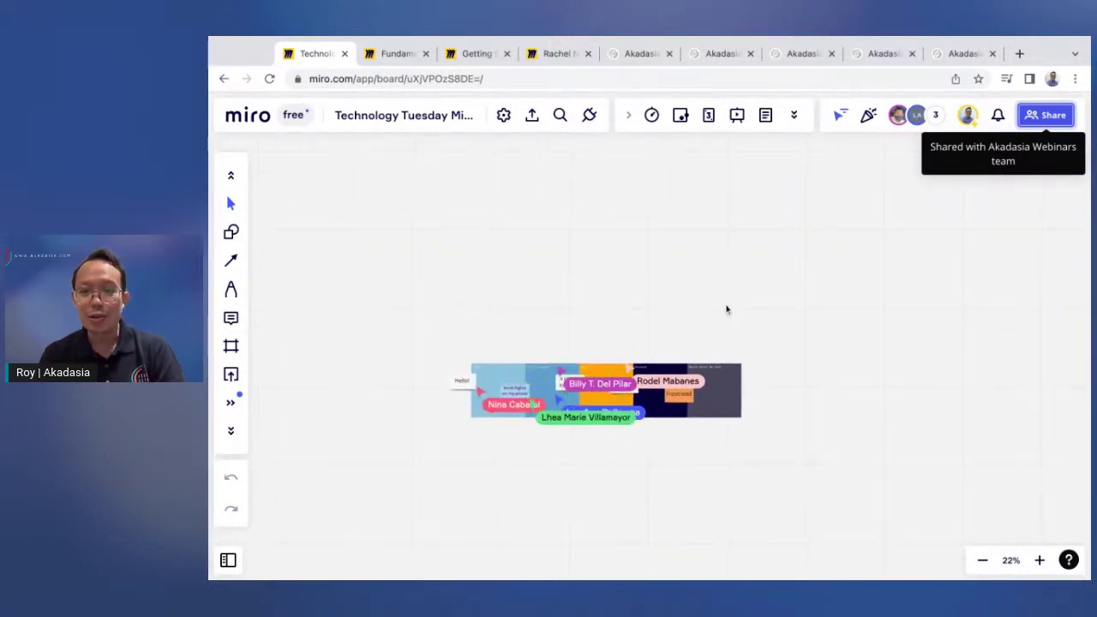
pyautogui.click(1046, 118)
pyautogui.click(1003, 139)
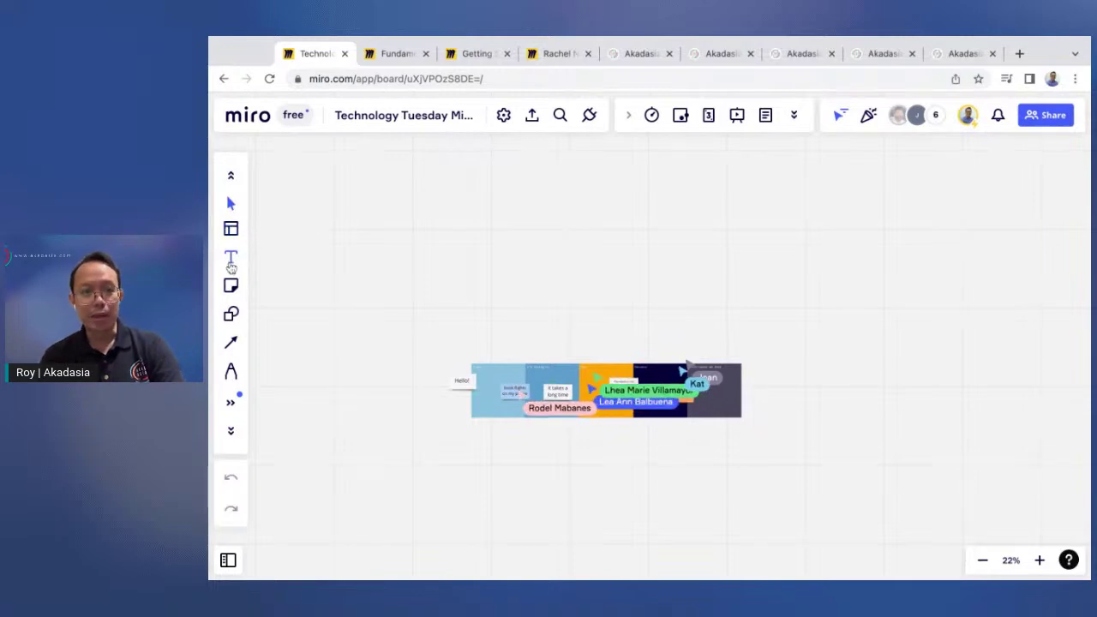
# Add a 'HELLO Everyone' text at font size 64 above the coloured strip.
pyautogui.click(232, 260)
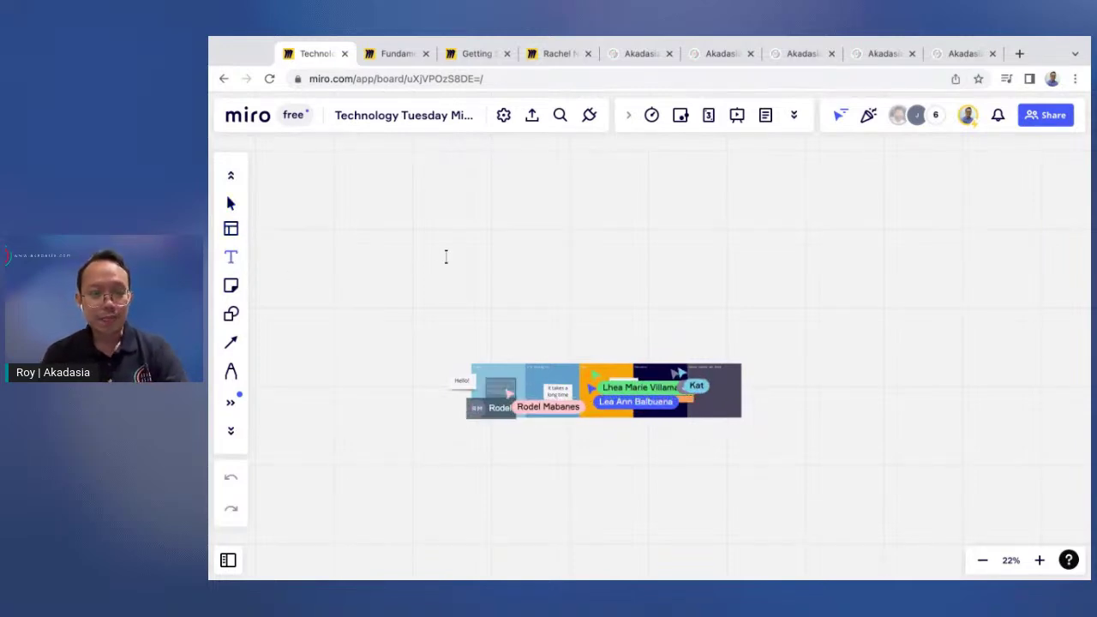
pyautogui.click(446, 257)
pyautogui.write('Hello')
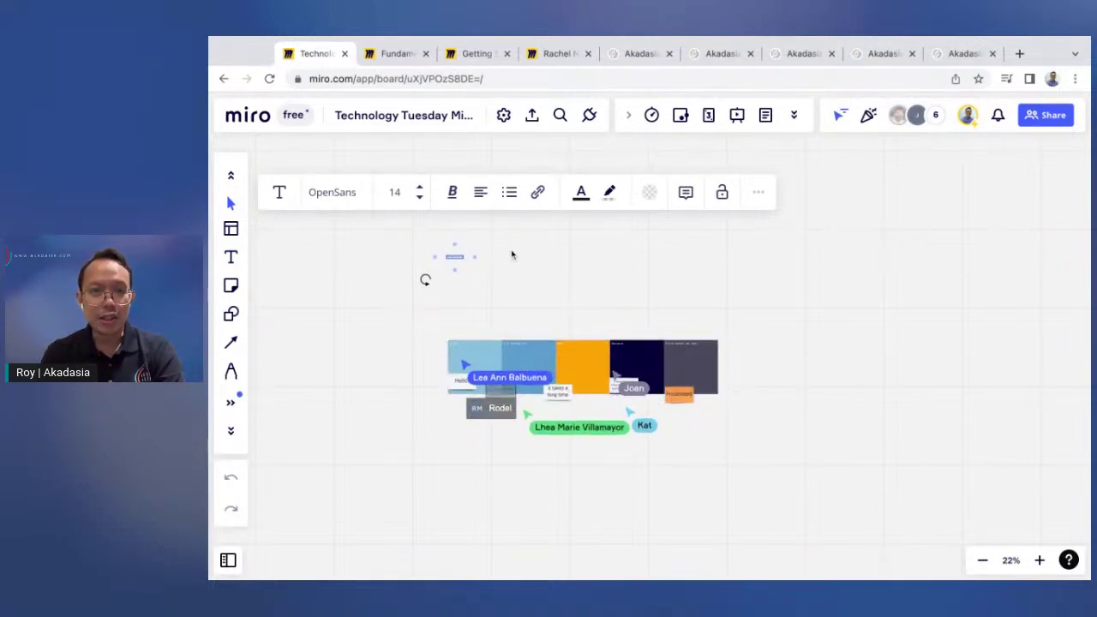
pyautogui.click(395, 192)
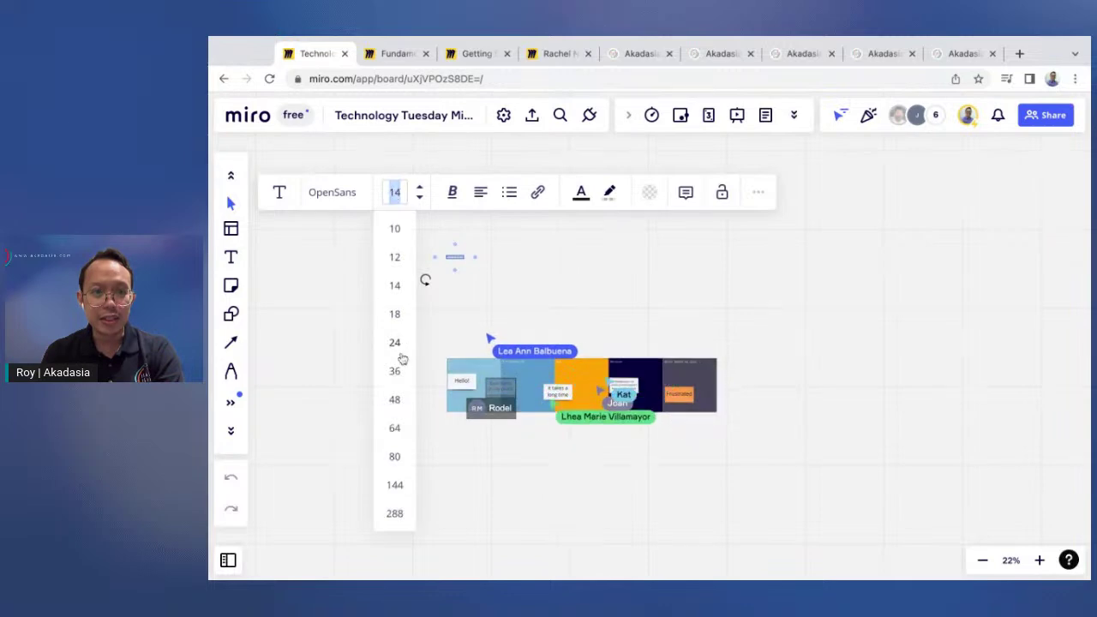
pyautogui.click(396, 429)
pyautogui.click(409, 330)
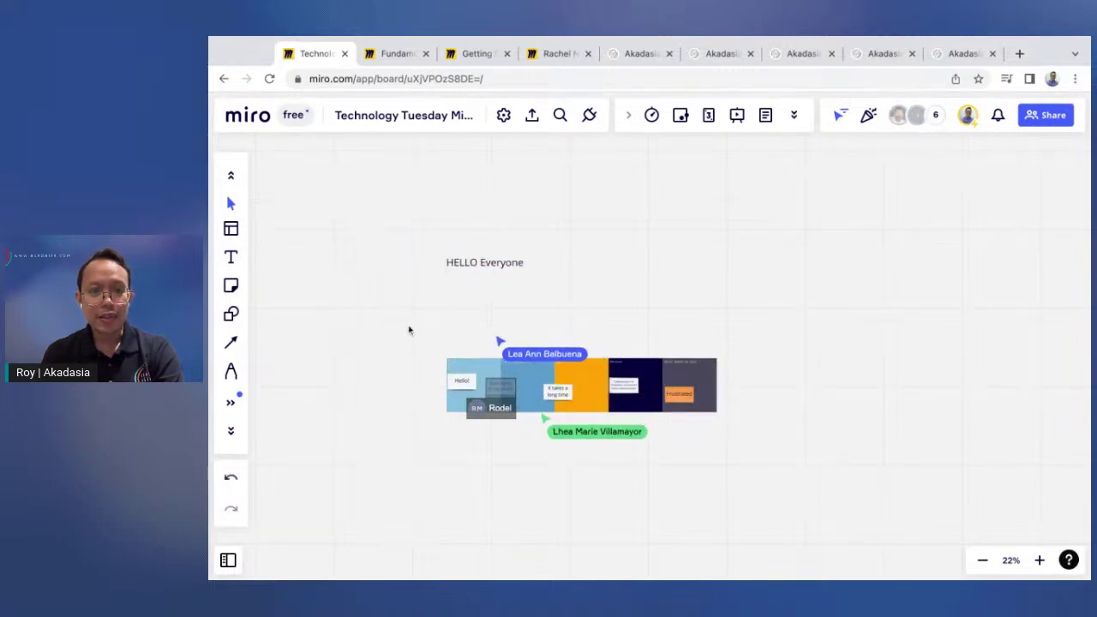
pyautogui.click(487, 261)
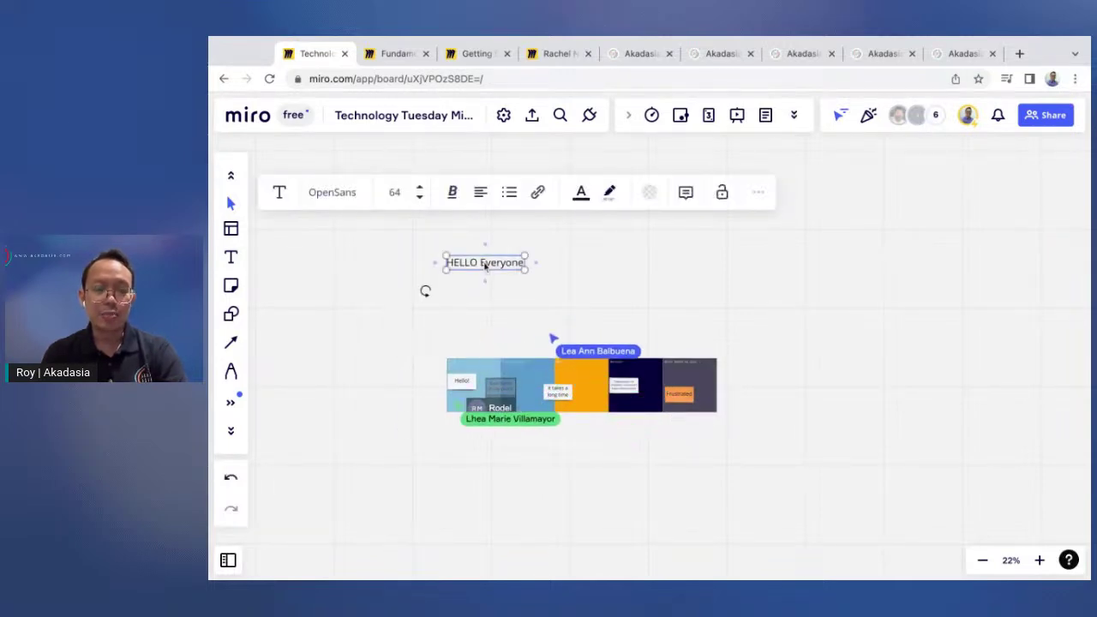
pyautogui.scroll(5, 518, 293)
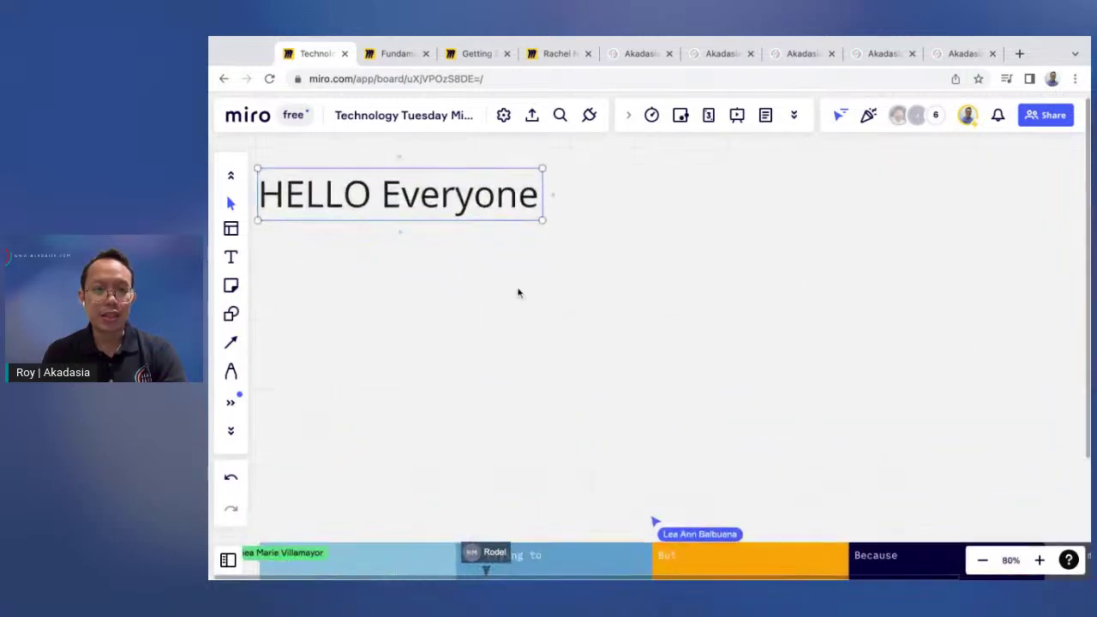
pyautogui.click(578, 206)
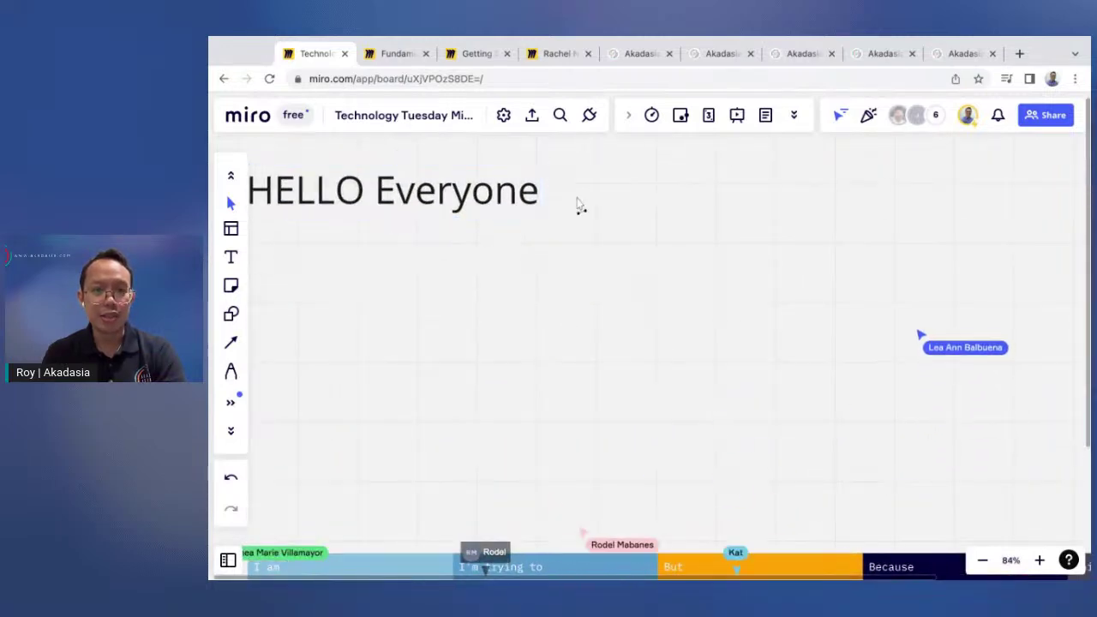
pyautogui.scroll(-6, 574, 204)
pyautogui.scroll(2, 574, 204)
pyautogui.scroll(3, 575, 204)
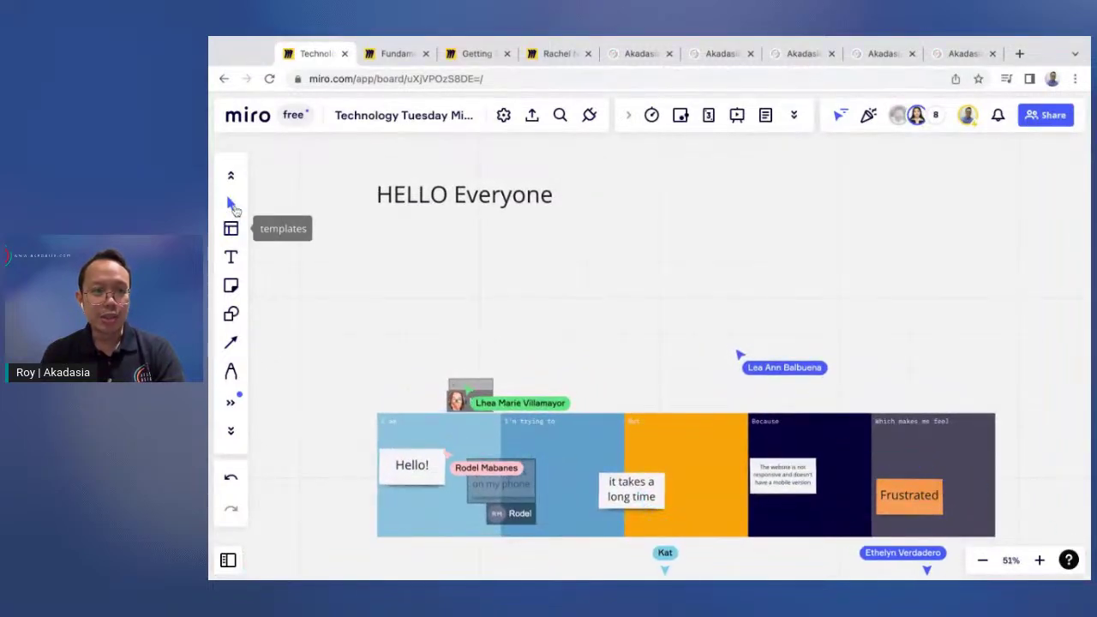
# Add a lime-green 'Hi Akadasia Teachers!' sticky note right of the heading and shrink it slightly.
pyautogui.click(234, 294)
pyautogui.click(233, 288)
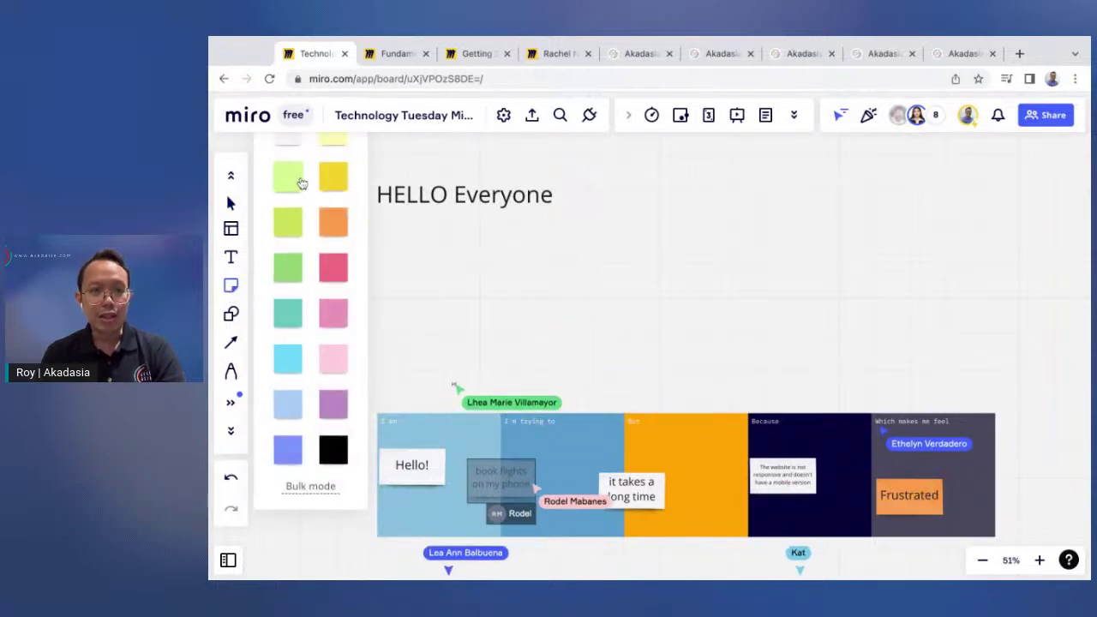
pyautogui.click(300, 229)
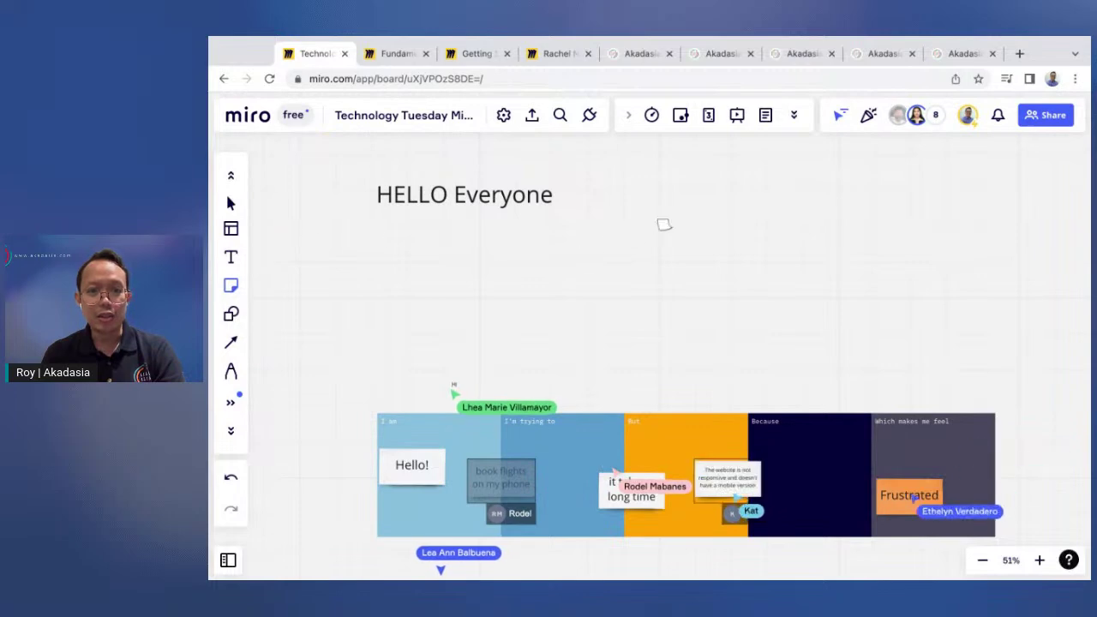
pyautogui.moveTo(666, 225); pyautogui.dragTo(749, 307)
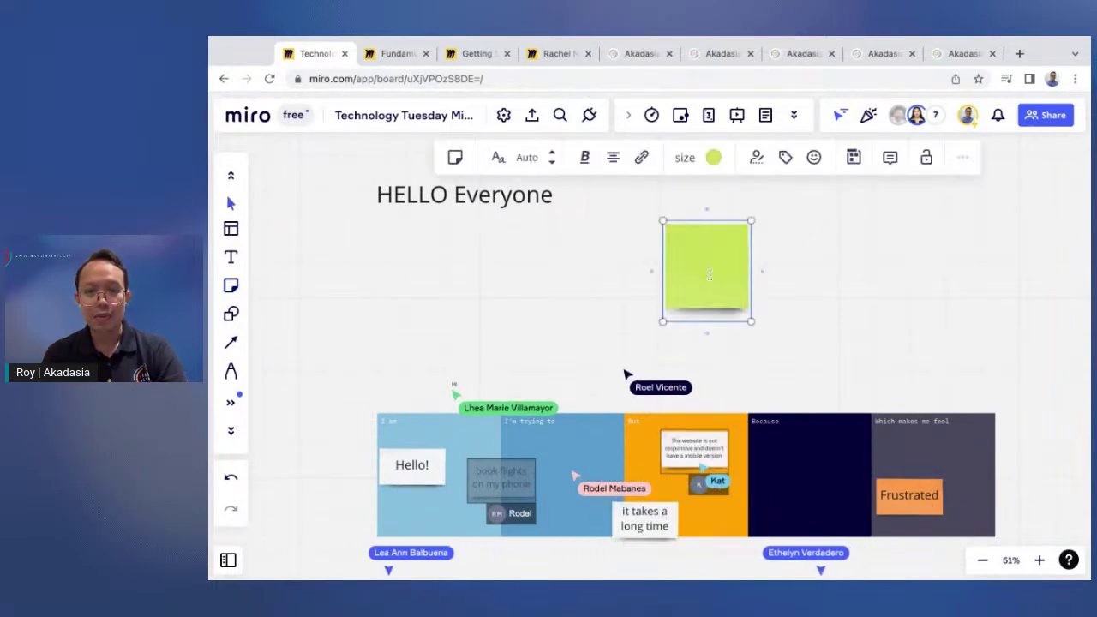
pyautogui.write('Hi')
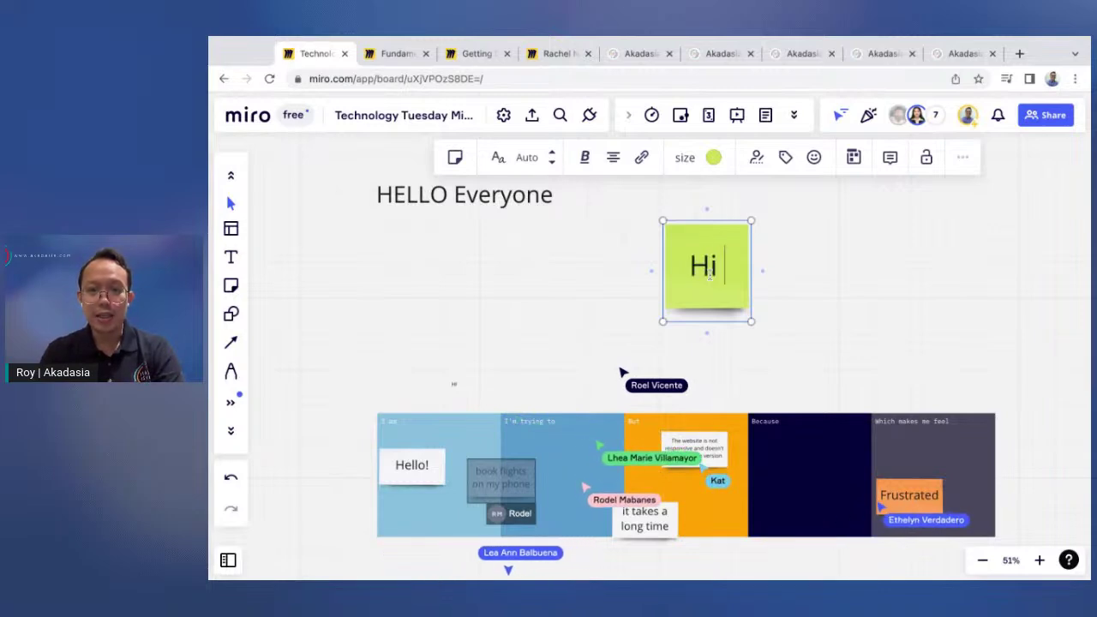
pyautogui.write(' Akadasia')
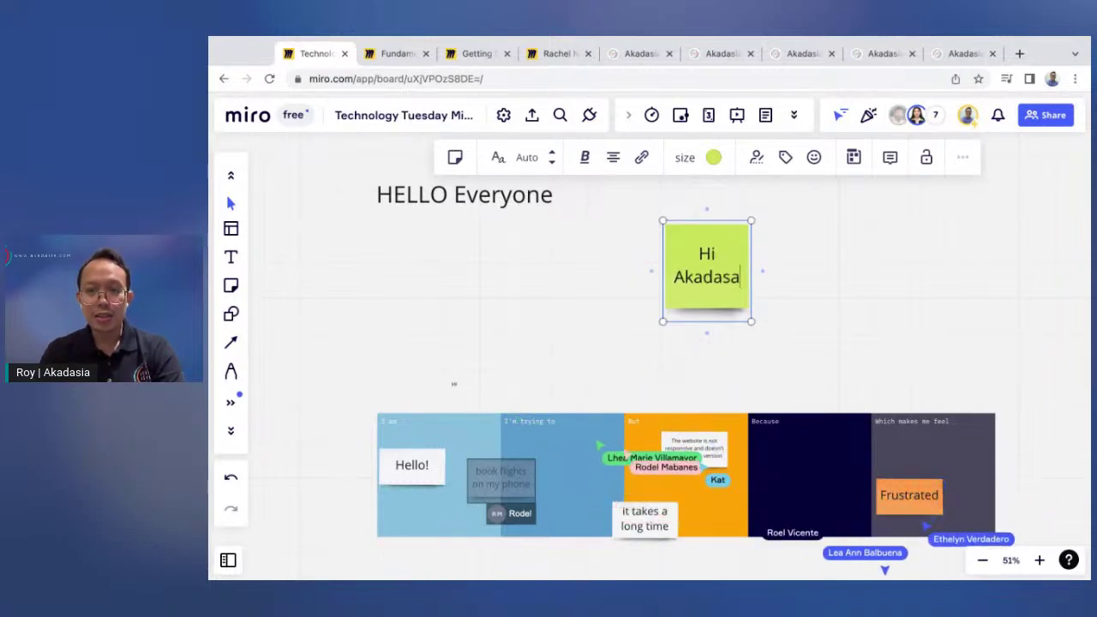
pyautogui.write(' Teachers!')
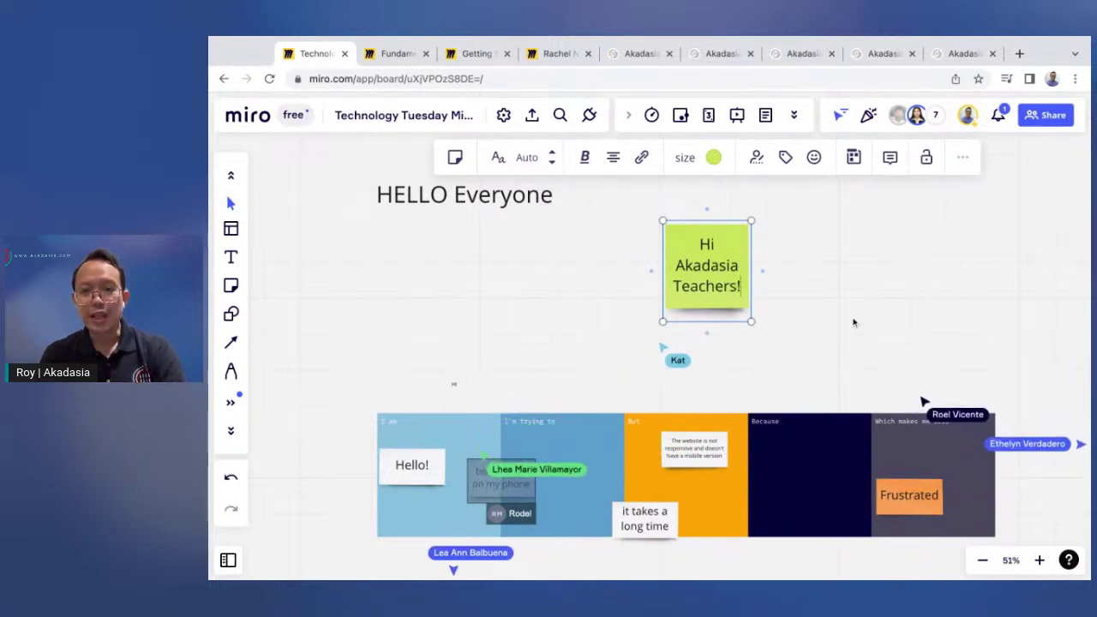
pyautogui.click(854, 322)
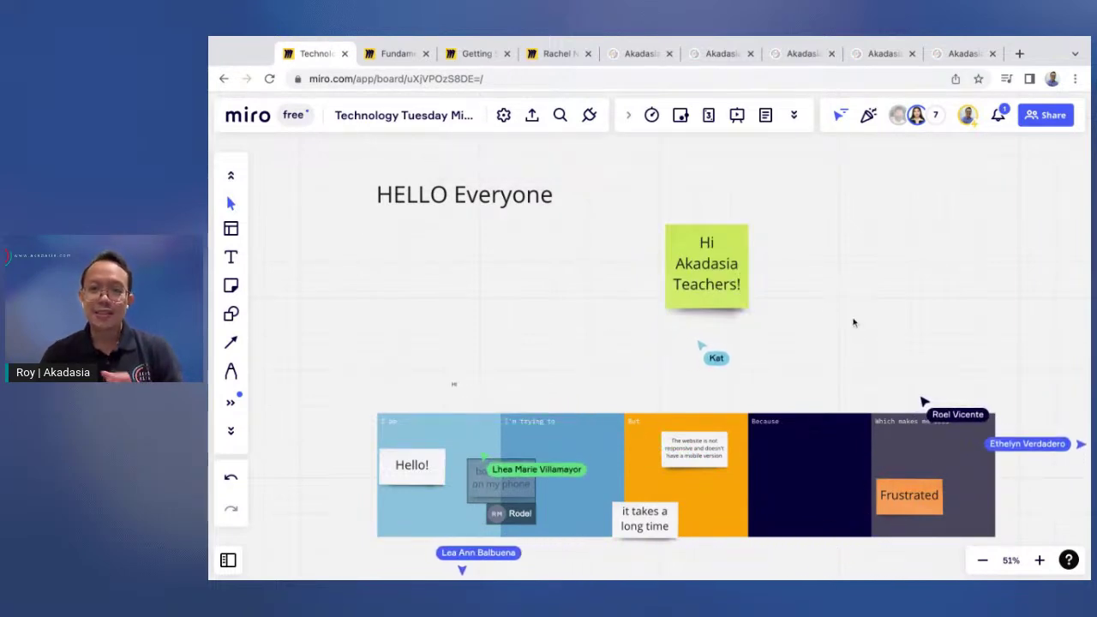
pyautogui.click(699, 248)
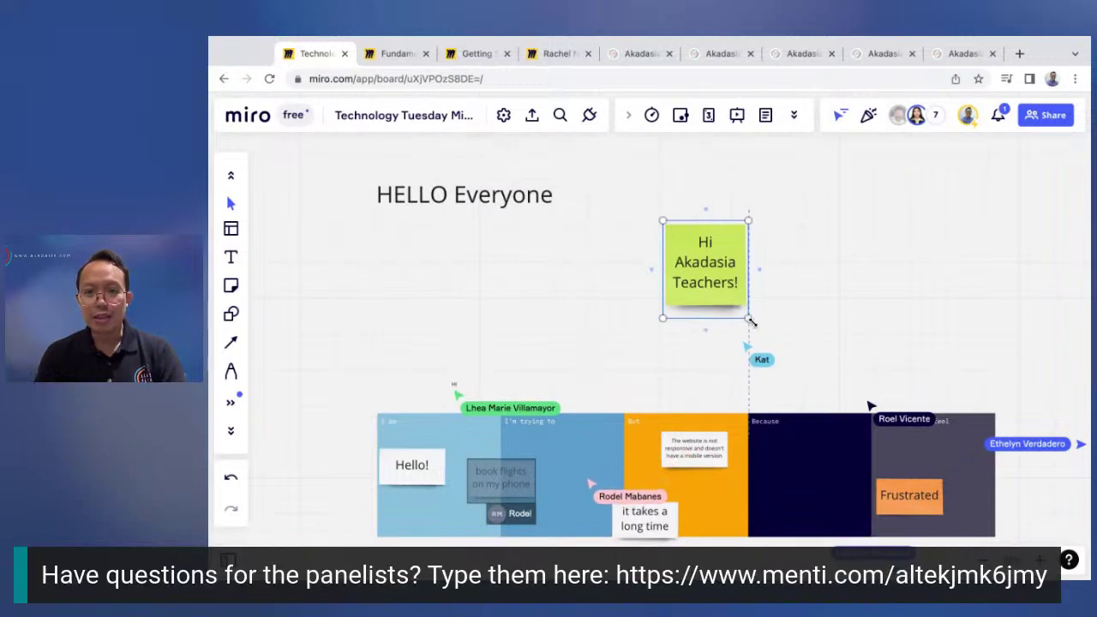
pyautogui.moveTo(751, 321)
pyautogui.mouseDown()
pyautogui.moveTo(728, 289)
pyautogui.moveTo(745, 314)
pyautogui.mouseUp()
pyautogui.moveTo(714, 254); pyautogui.dragTo(762, 285)
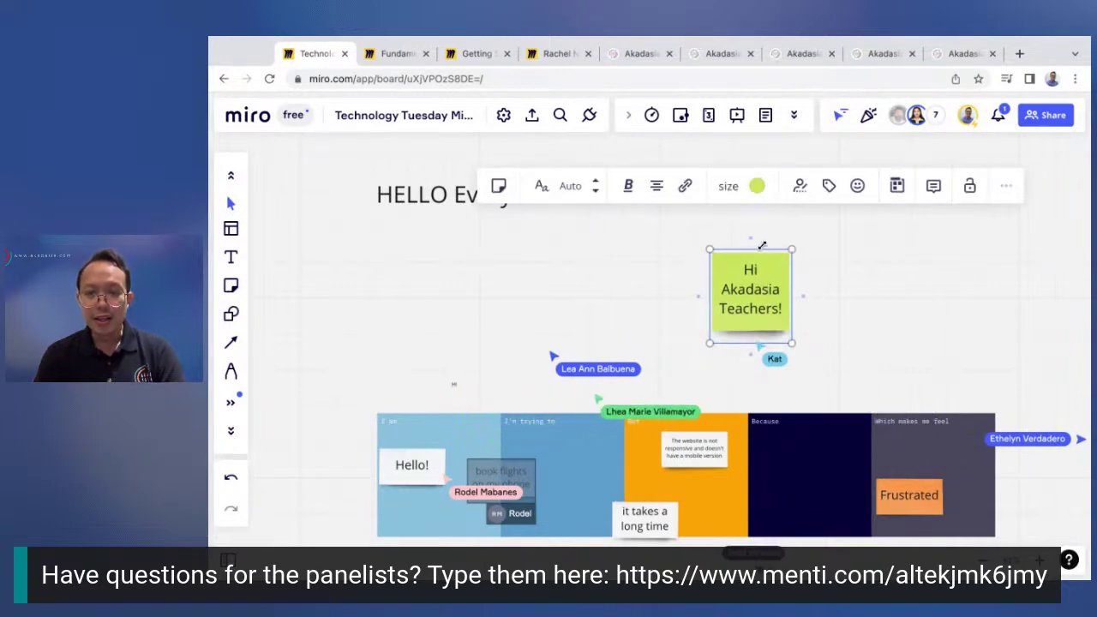
pyautogui.moveTo(752, 242); pyautogui.dragTo(721, 240)
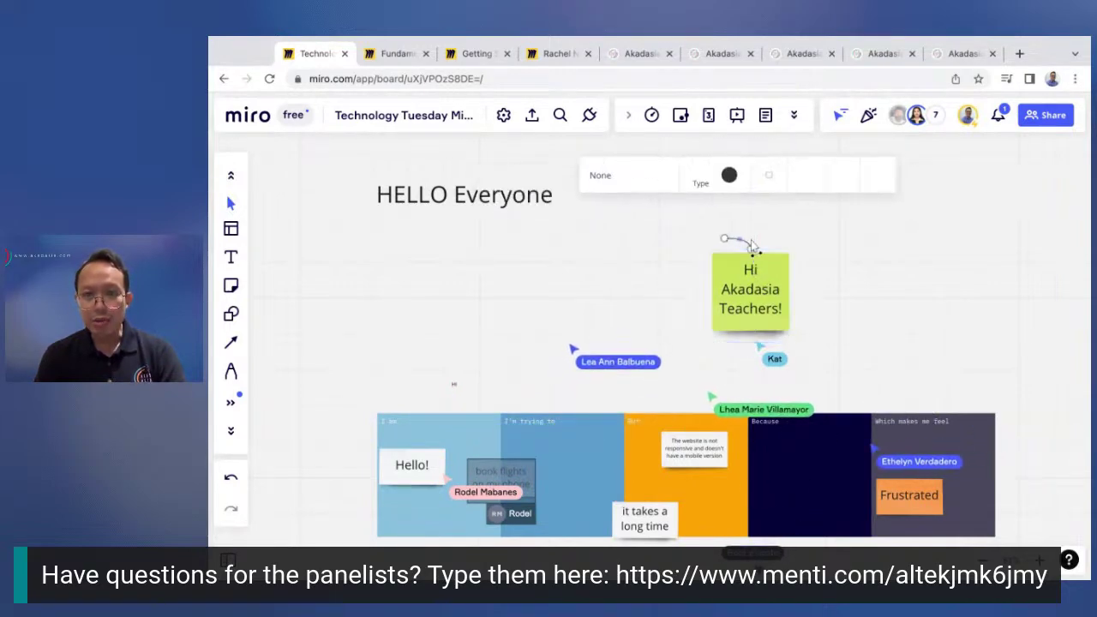
pyautogui.click(752, 246)
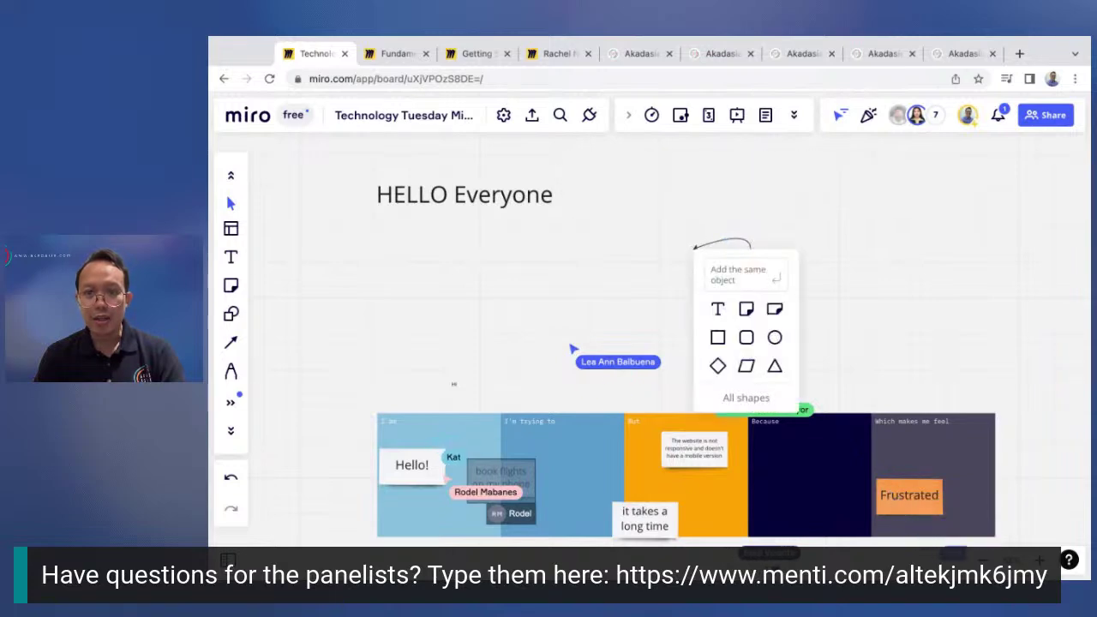
pyautogui.click(770, 225)
pyautogui.click(726, 242)
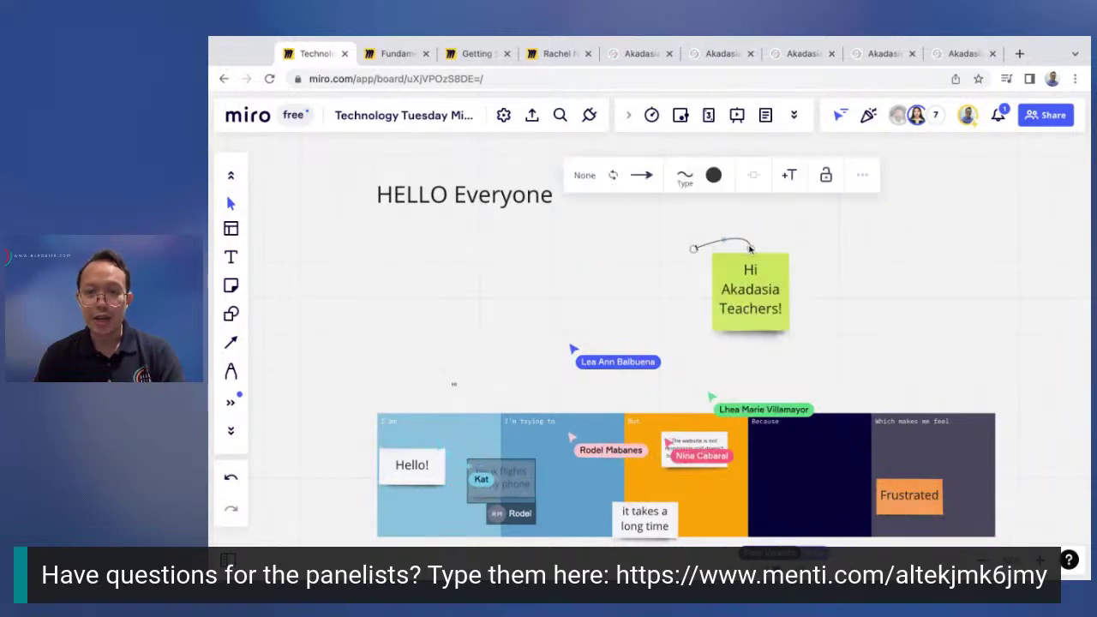
pyautogui.moveTo(696, 249); pyautogui.dragTo(578, 413)
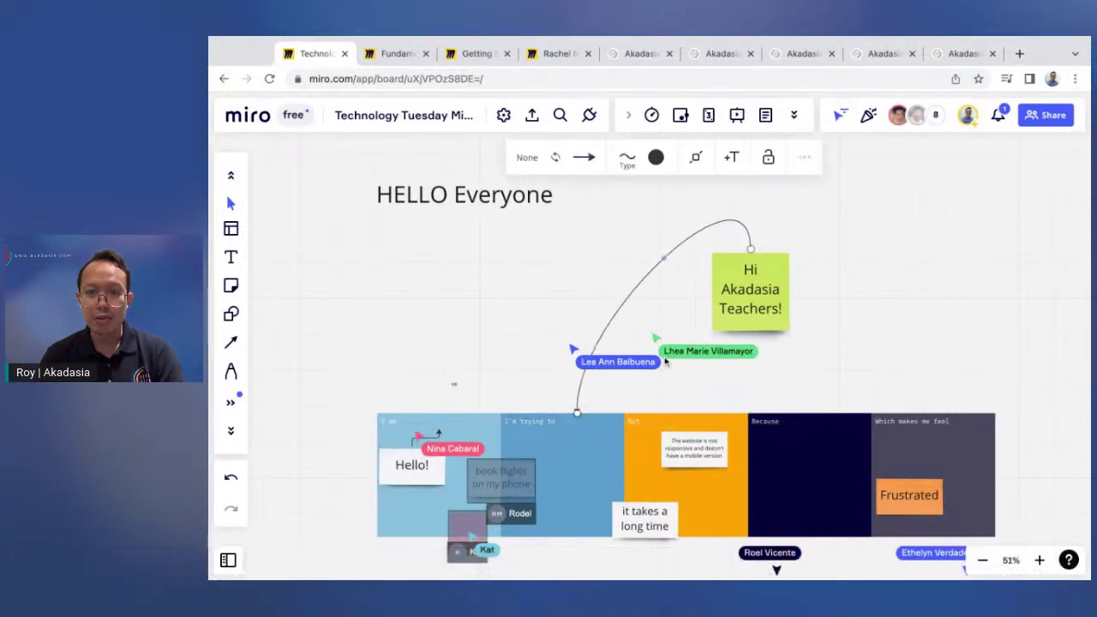
pyautogui.click(980, 238)
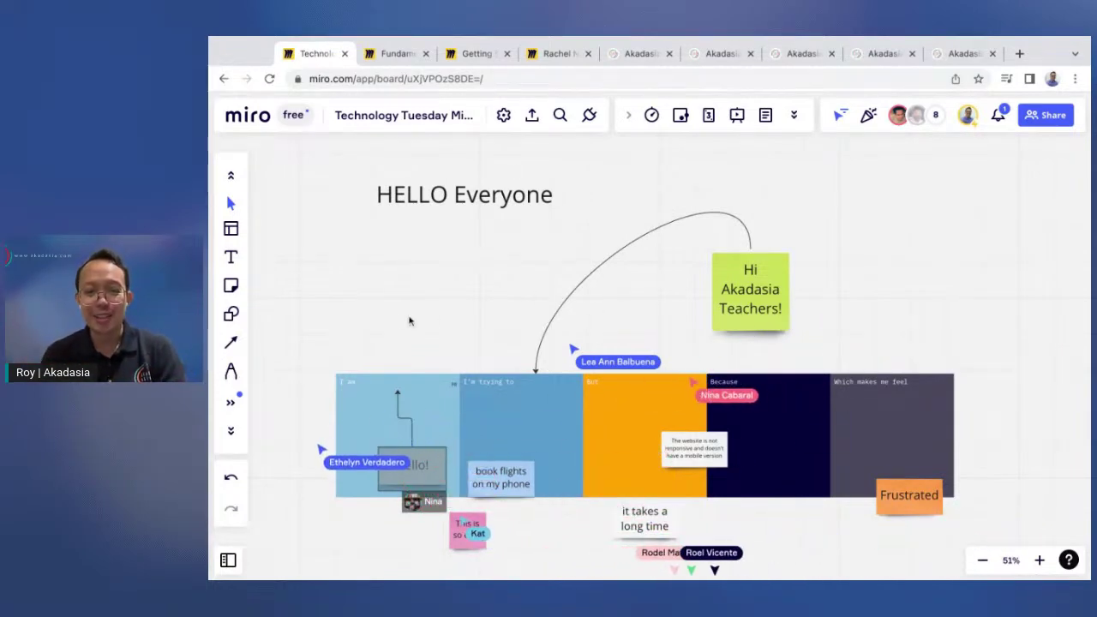
pyautogui.scroll(-2, 399, 322)
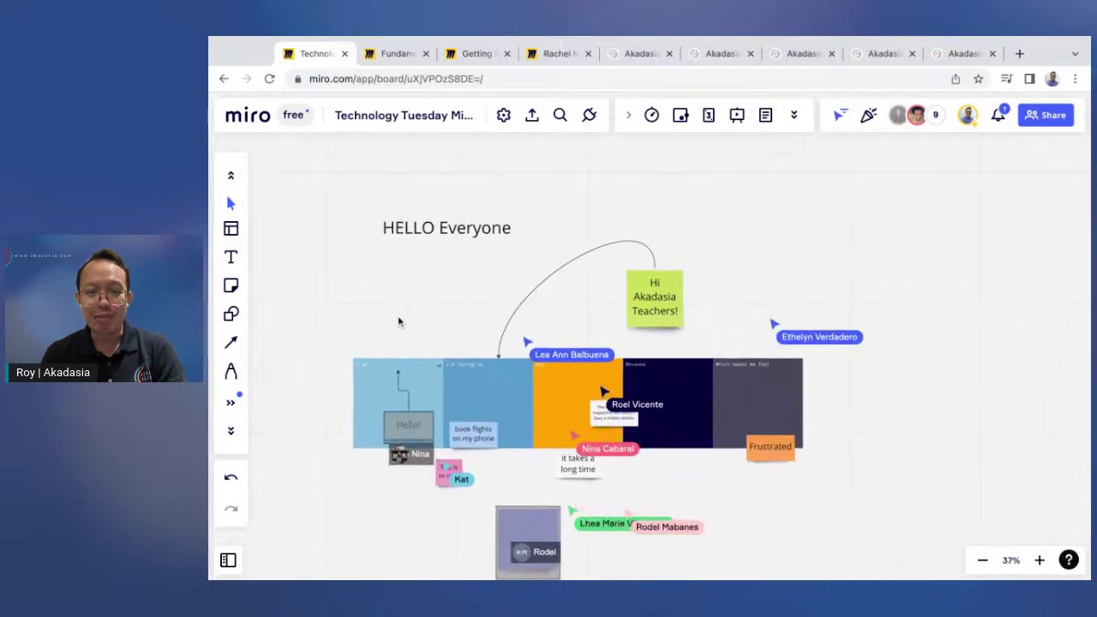
pyautogui.moveTo(456, 310); pyautogui.dragTo(408, 291)
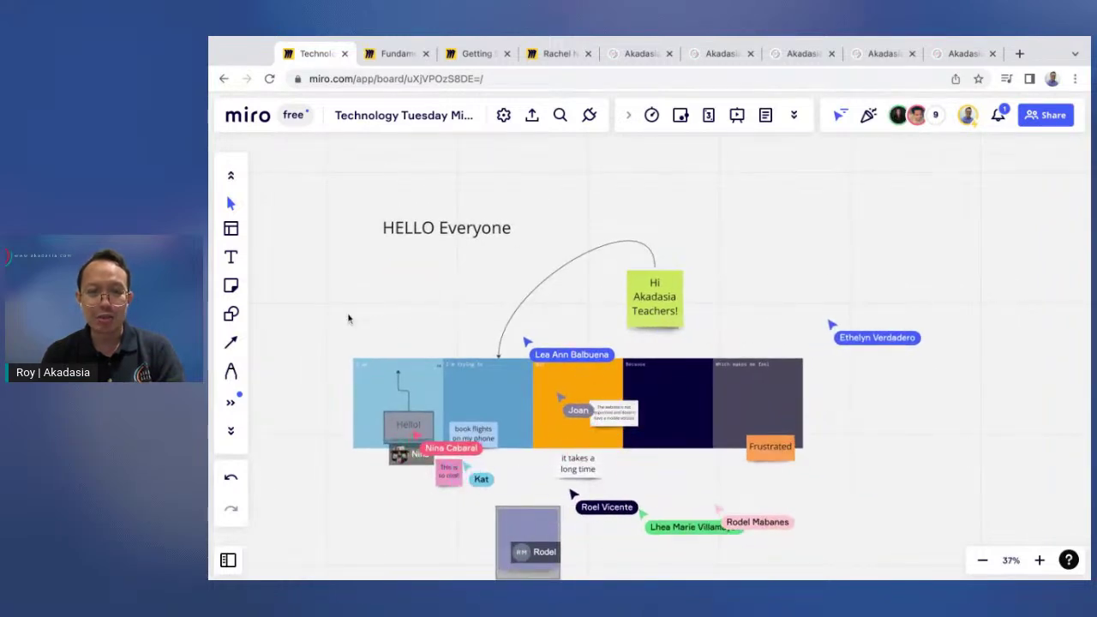
pyautogui.scroll(-2, 317, 397)
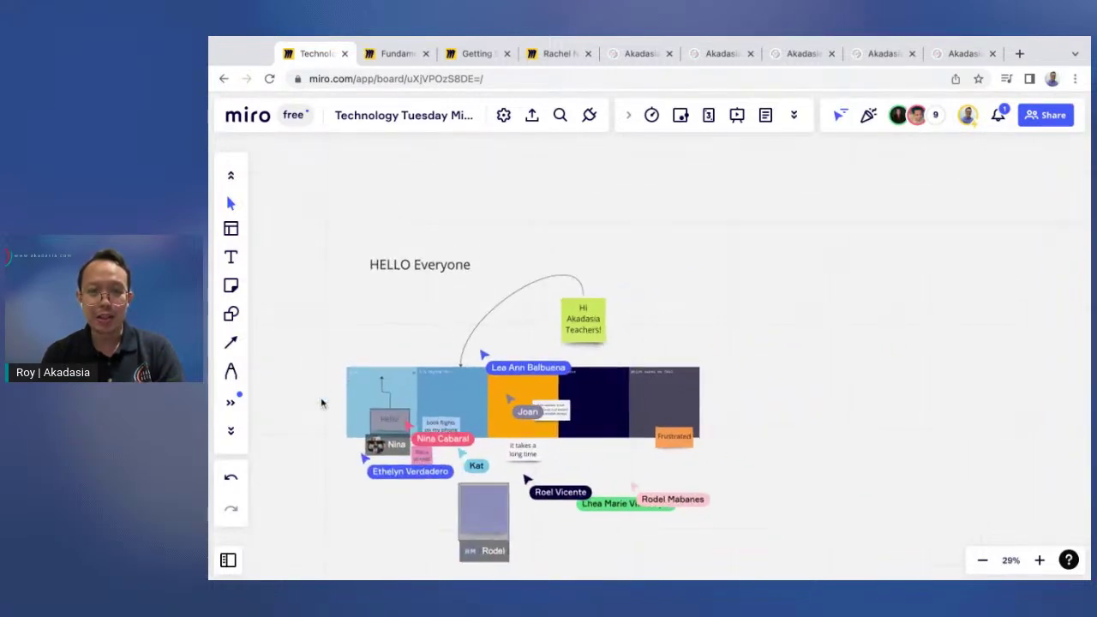
pyautogui.hscroll(-3, 718, 407)
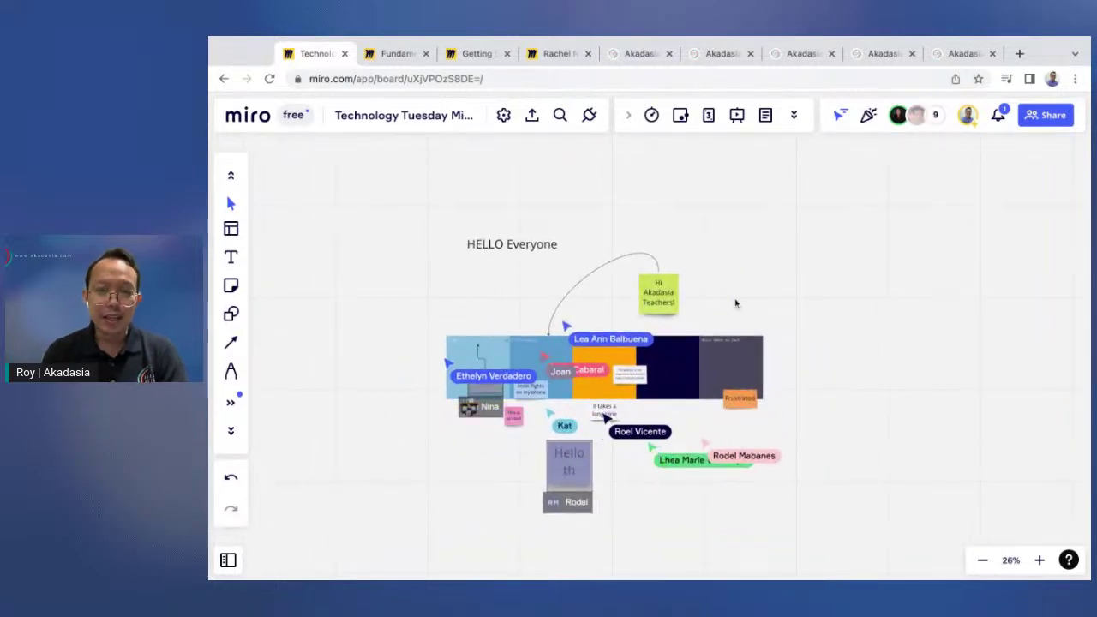
pyautogui.scroll(4, 736, 303)
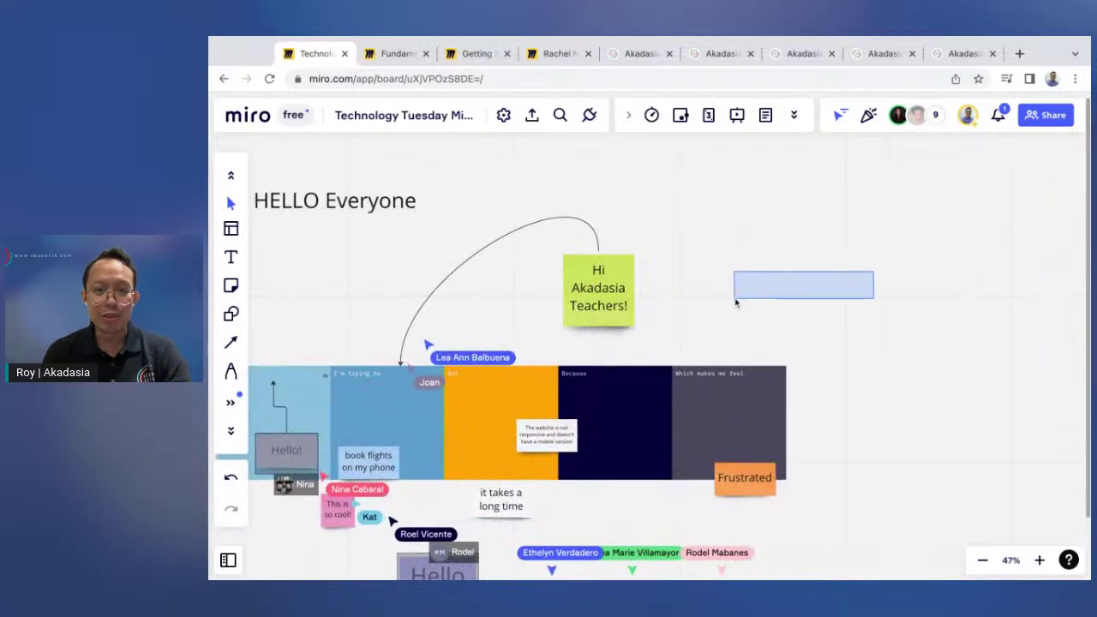
pyautogui.hscroll(-4, 754, 317)
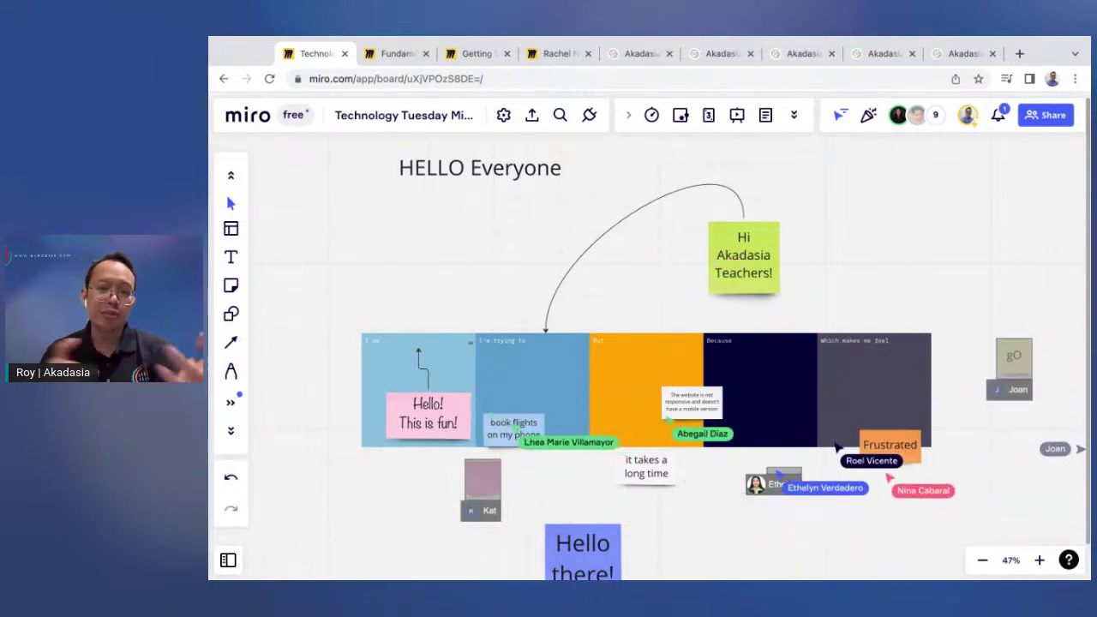
# Add a thumbs-up emoji, found by searching 'thum', to the pink 'Hello! This is fun!' sticky.
pyautogui.click(423, 417)
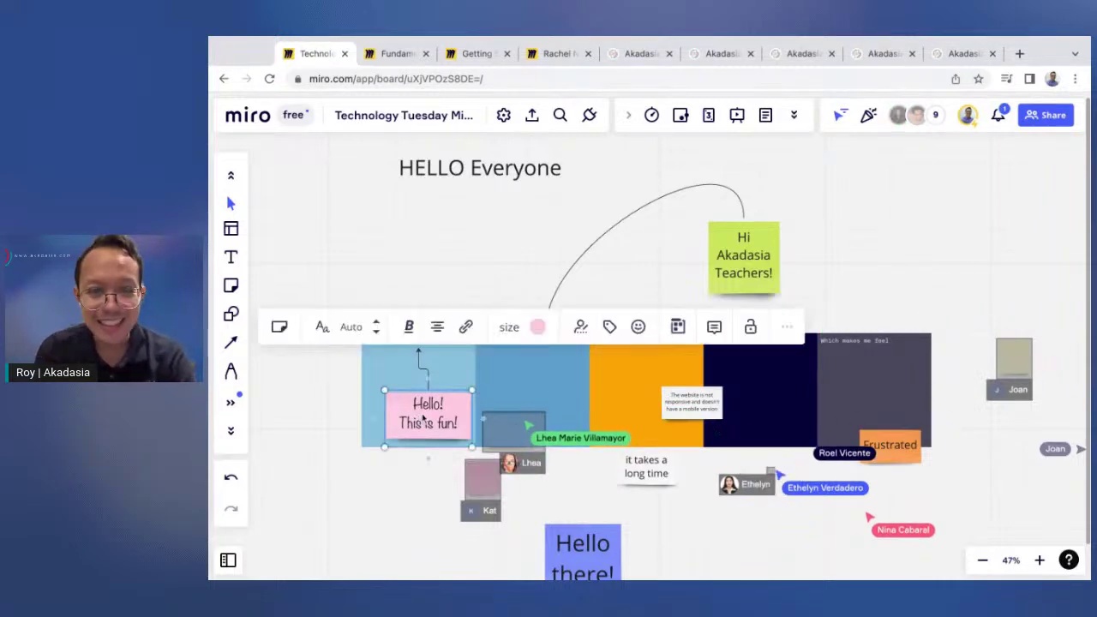
pyautogui.click(639, 327)
pyautogui.click(627, 308)
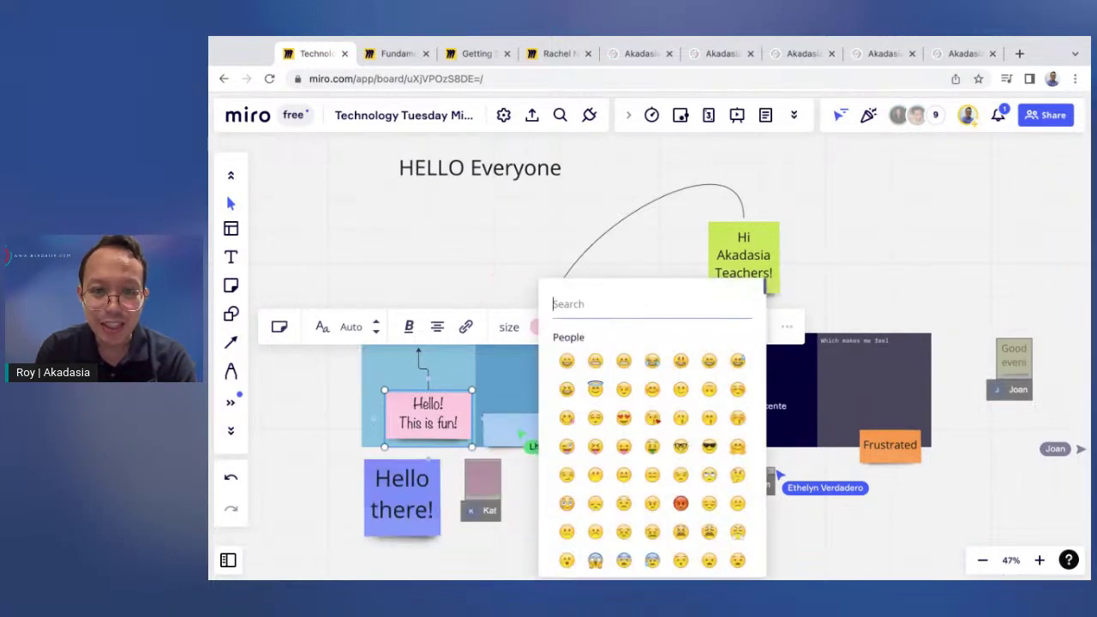
pyautogui.write('thumbs')
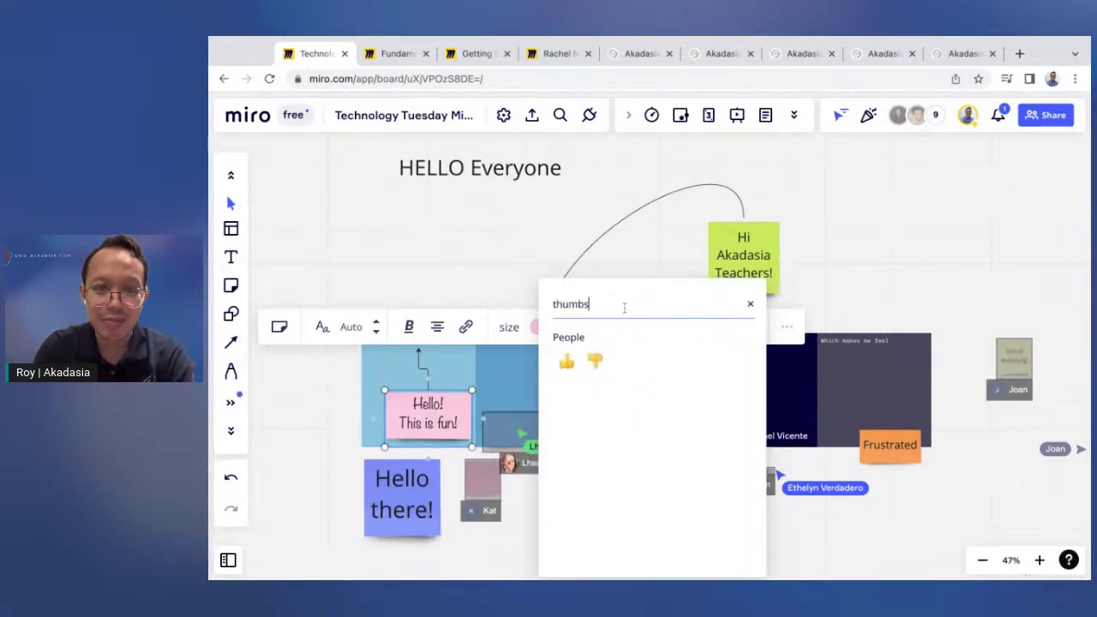
pyautogui.click(567, 359)
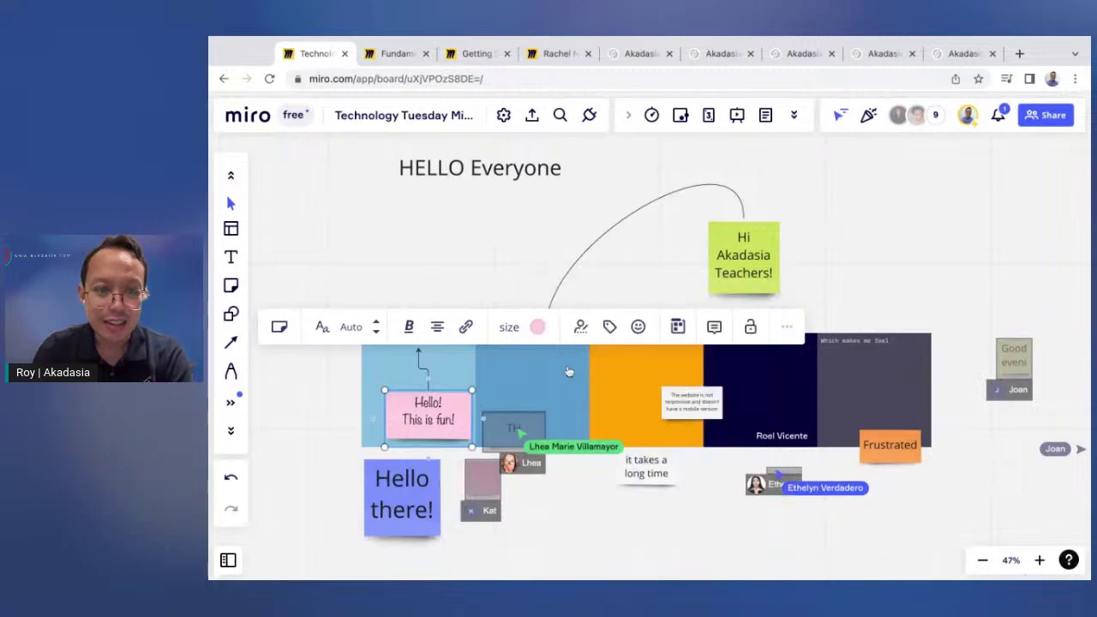
pyautogui.click(317, 431)
pyautogui.click(444, 425)
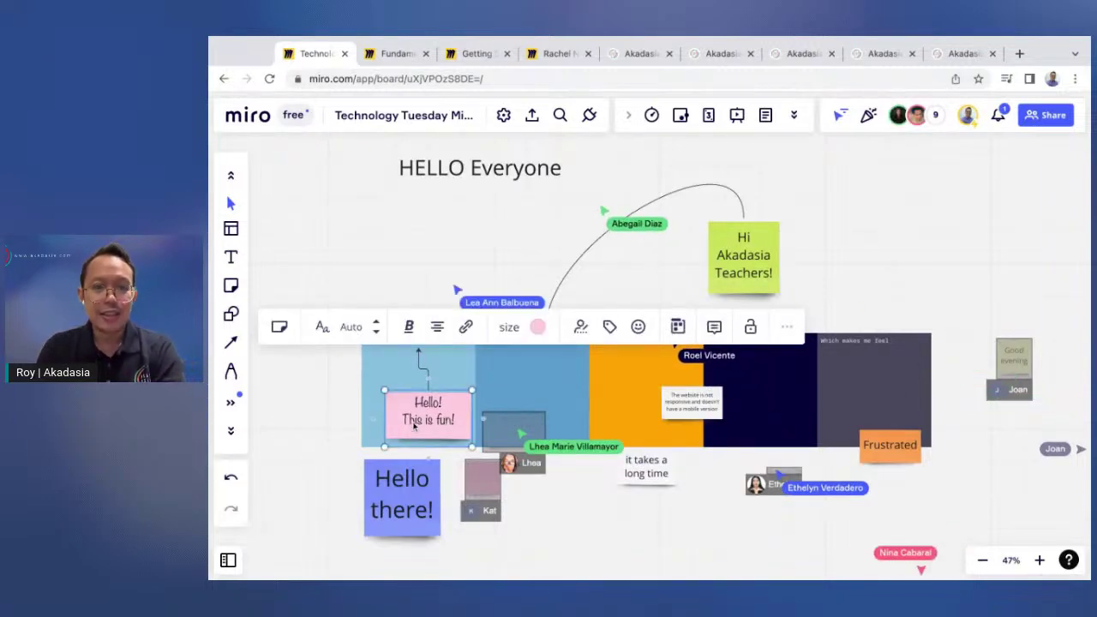
pyautogui.click(319, 421)
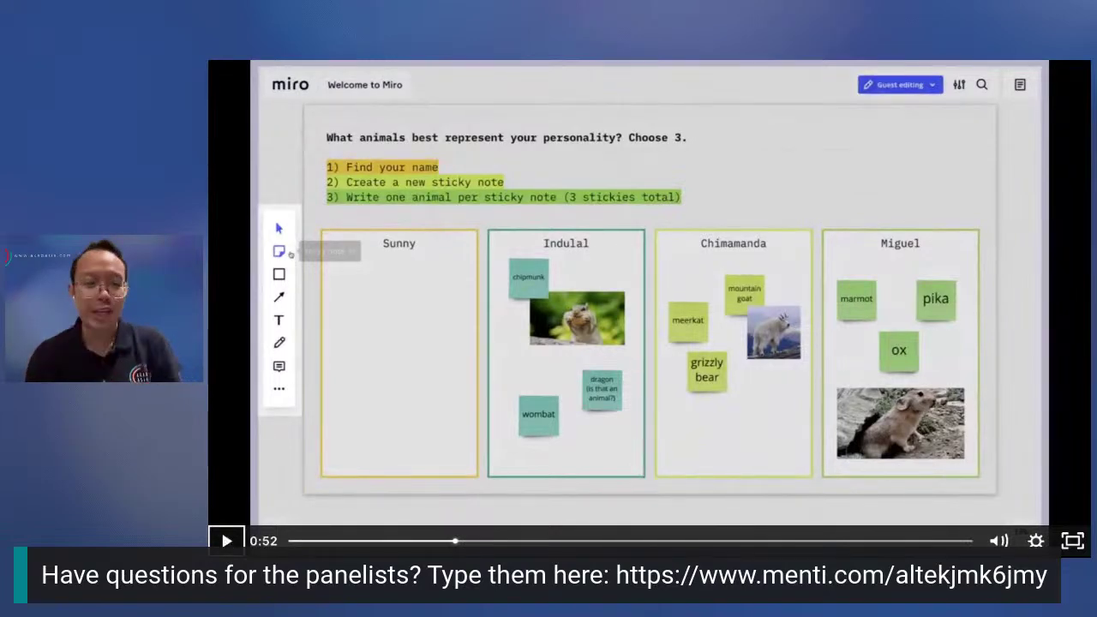
# Play the Miro basics video, pause it at 2:03, then let it continue.
pyautogui.click(222, 532)
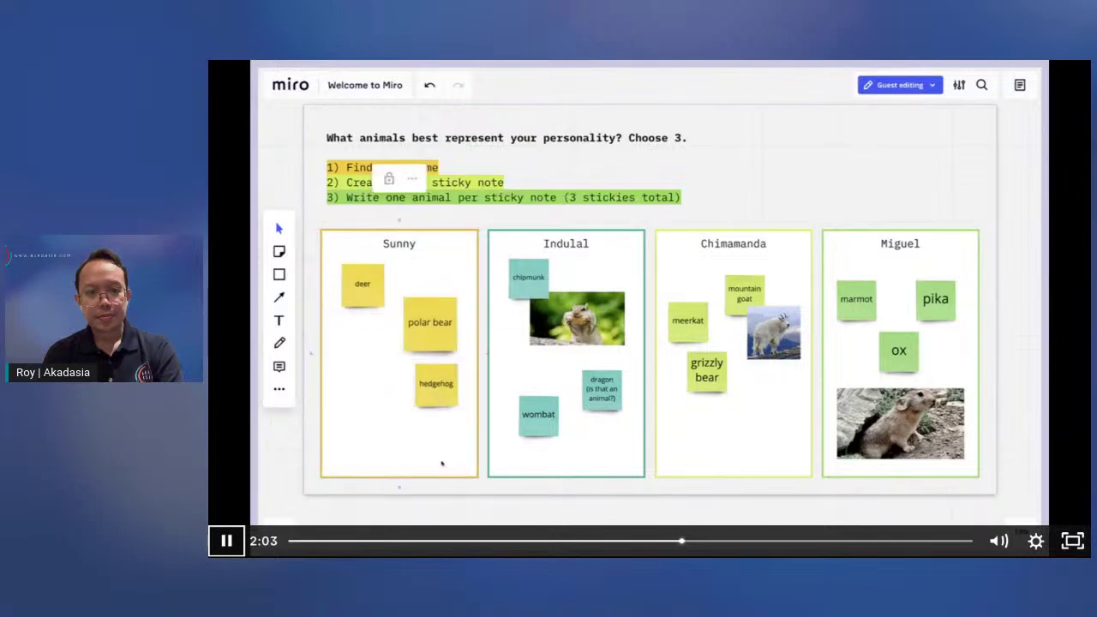
pyautogui.click(249, 514)
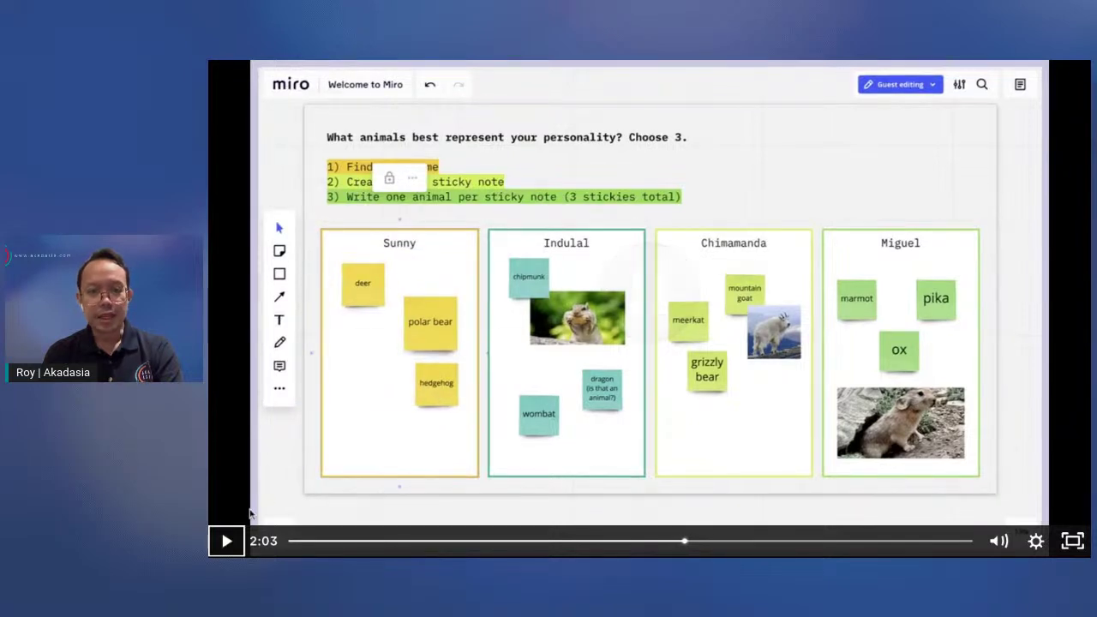
pyautogui.click(216, 553)
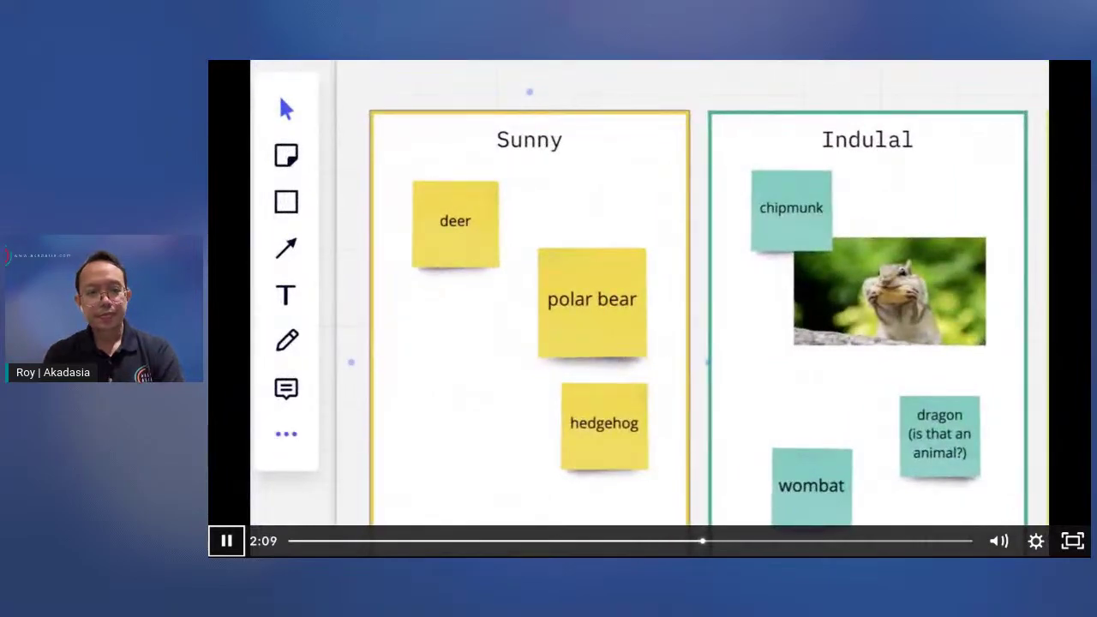
# Pause the tutorial video at 2:12 on the Apps panel, then resume it.
pyautogui.click(226, 542)
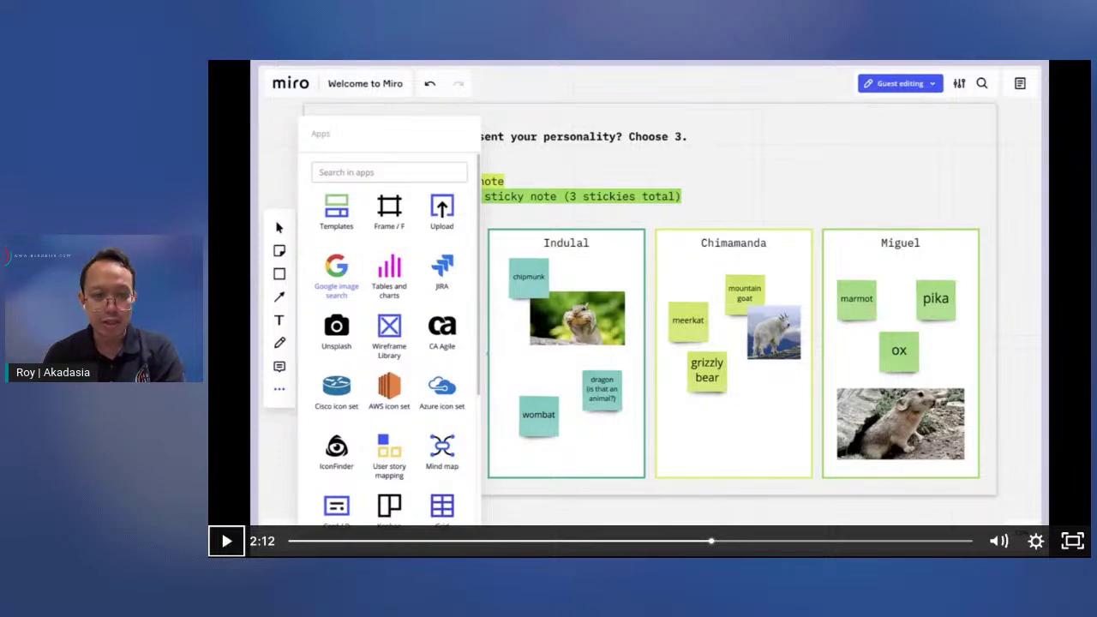
pyautogui.click(226, 541)
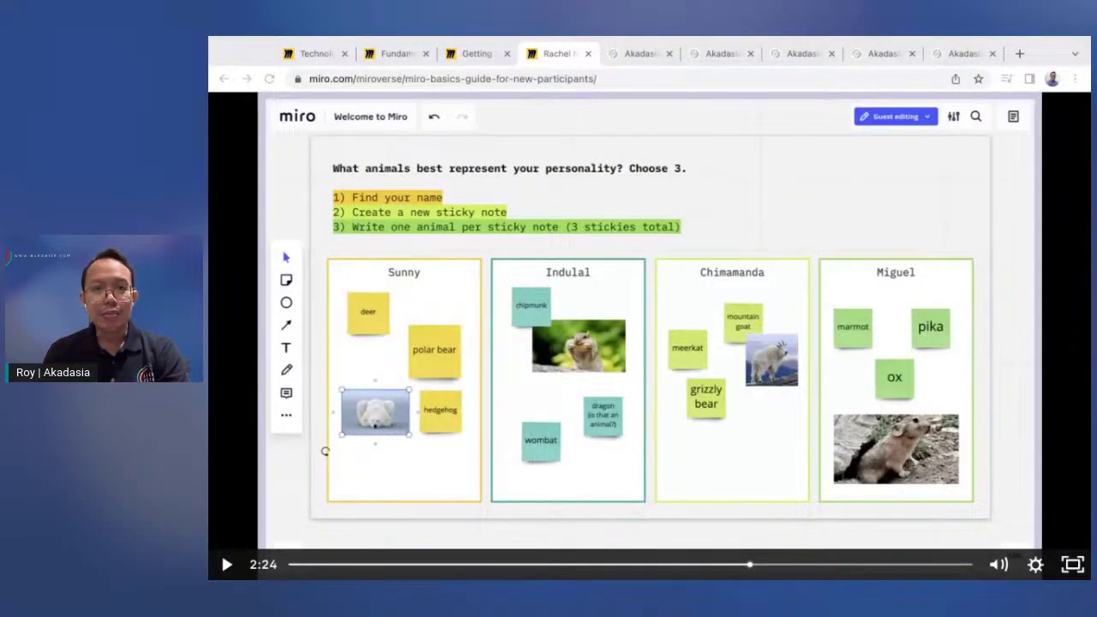
# Back on the board, insert a two-polar-bears photo from a Google Images search for 'polar bear'.
pyautogui.click(332, 56)
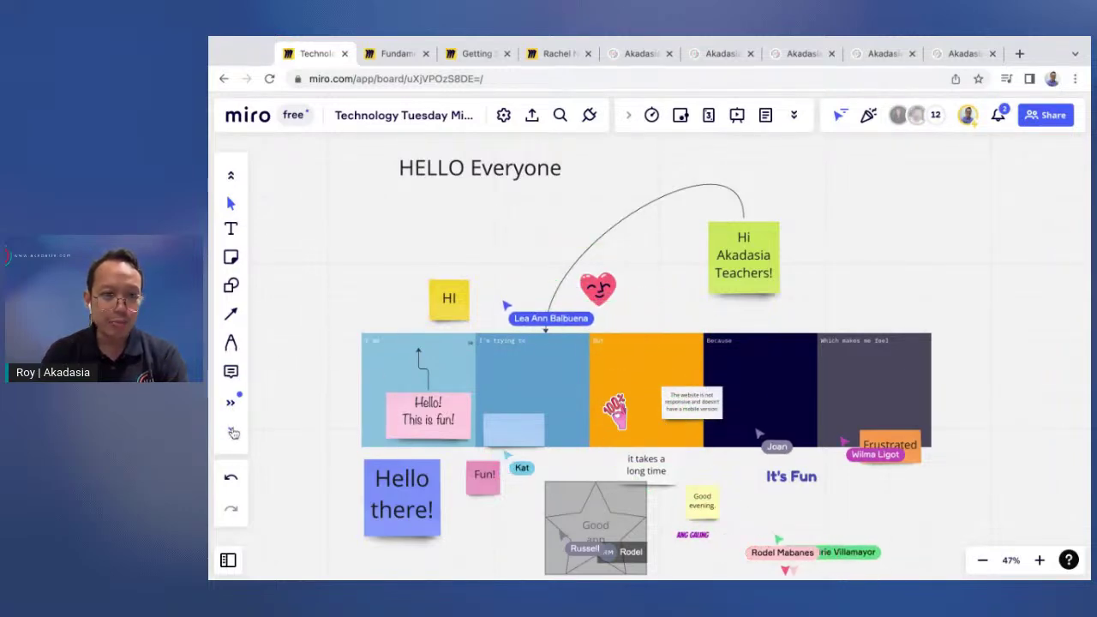
pyautogui.click(232, 431)
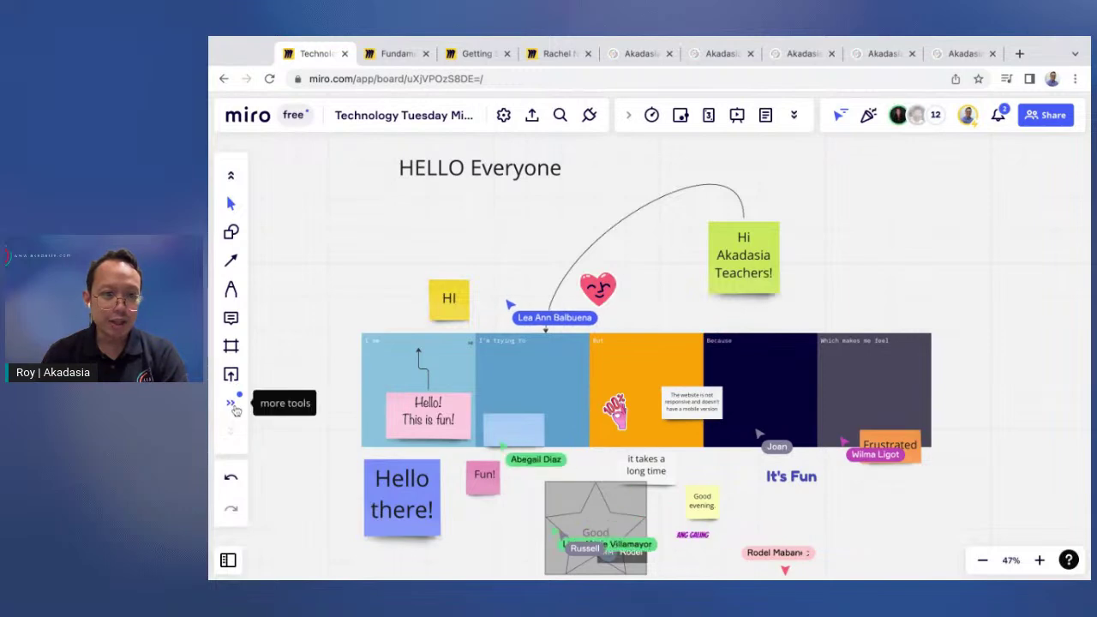
pyautogui.click(233, 406)
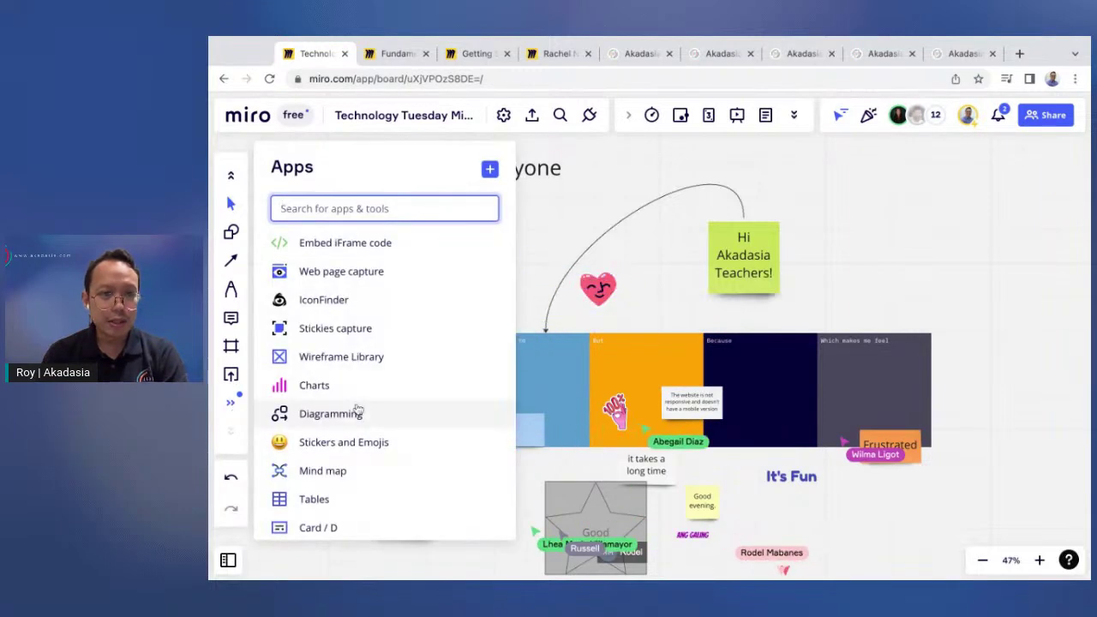
pyautogui.scroll(-3, 358, 410)
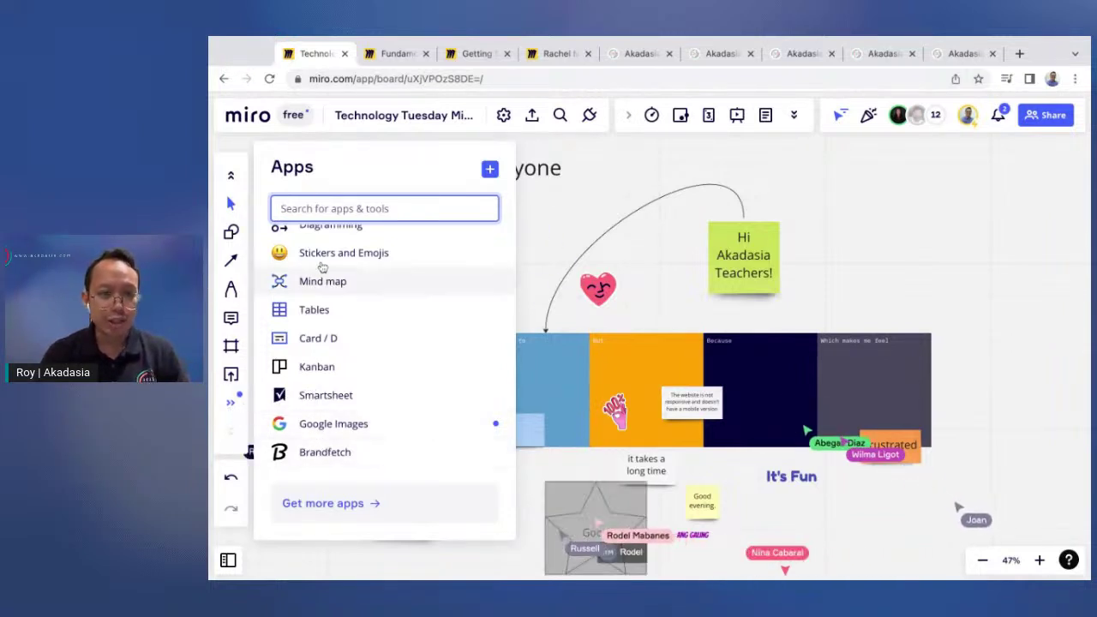
pyautogui.click(337, 433)
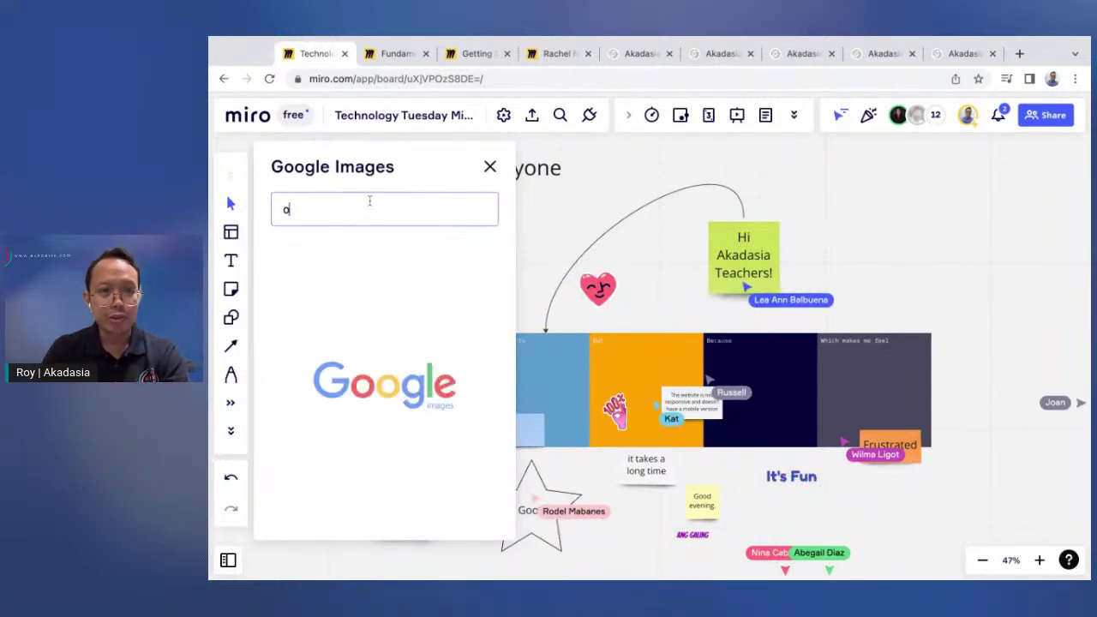
pyautogui.click(369, 209)
pyautogui.write('polar bear')
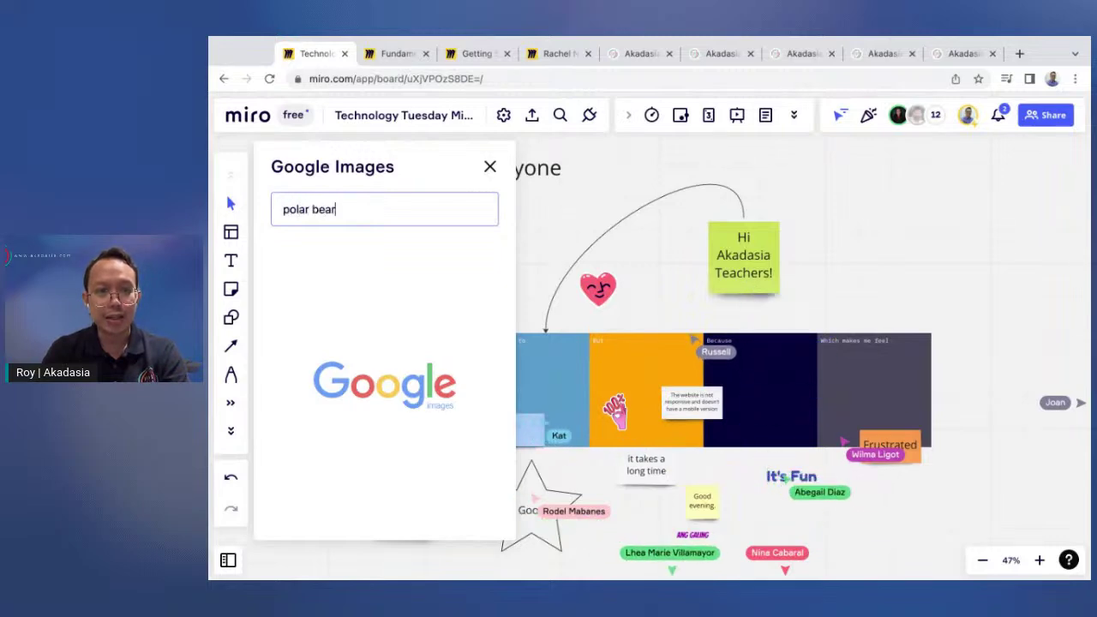
pyautogui.press('Return')
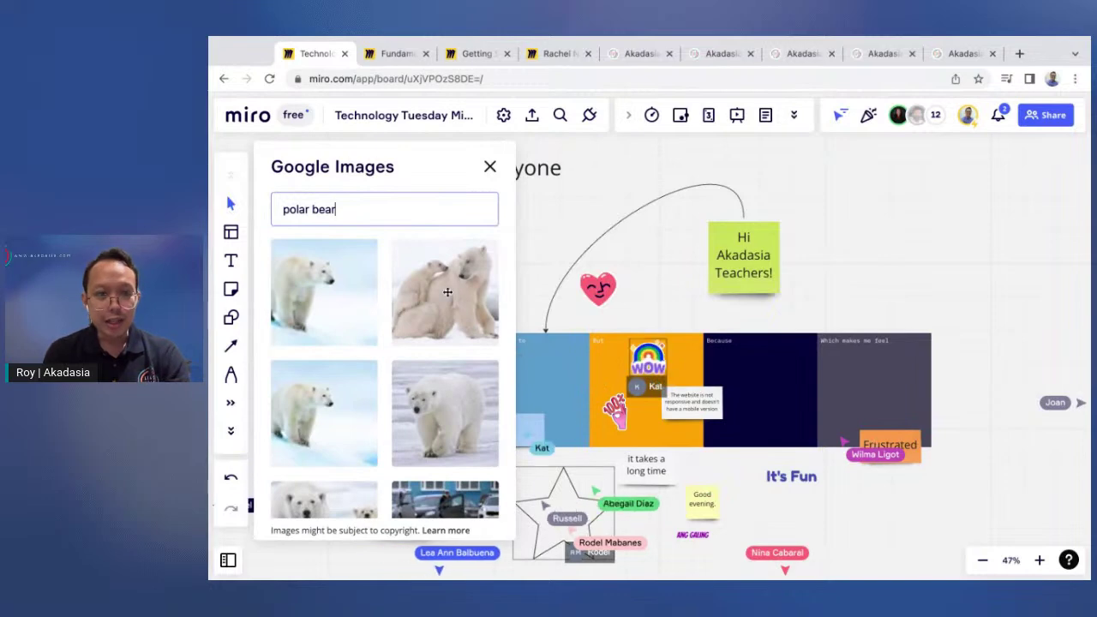
pyautogui.click(447, 293)
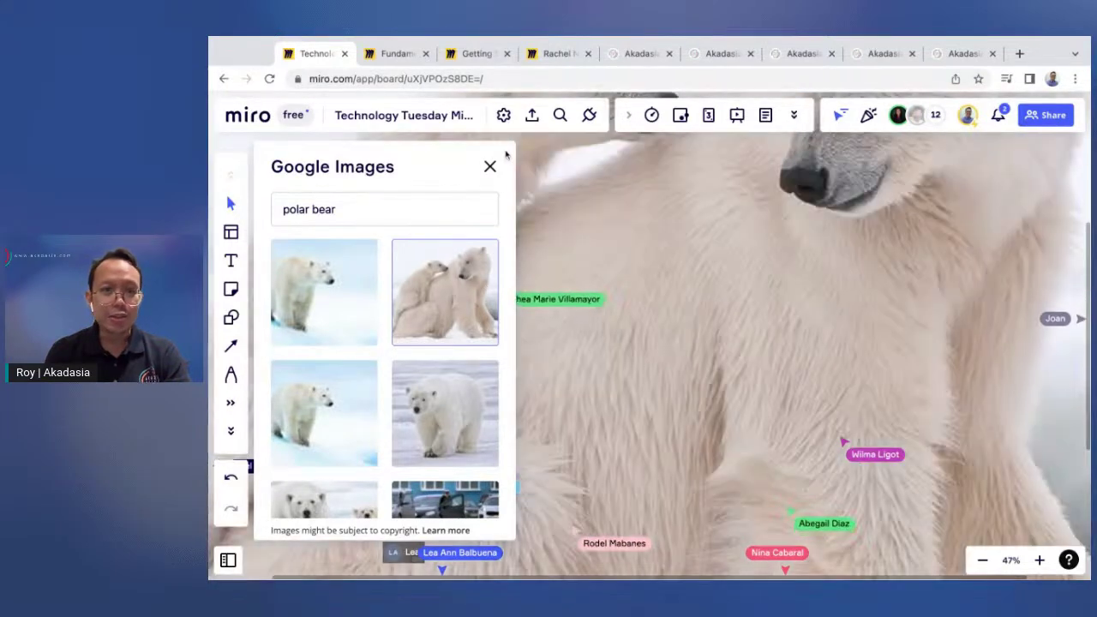
# Close the image search, then shrink the polar bear photo and move it beside the 'Hi Akadasia Teachers!' note.
pyautogui.click(490, 166)
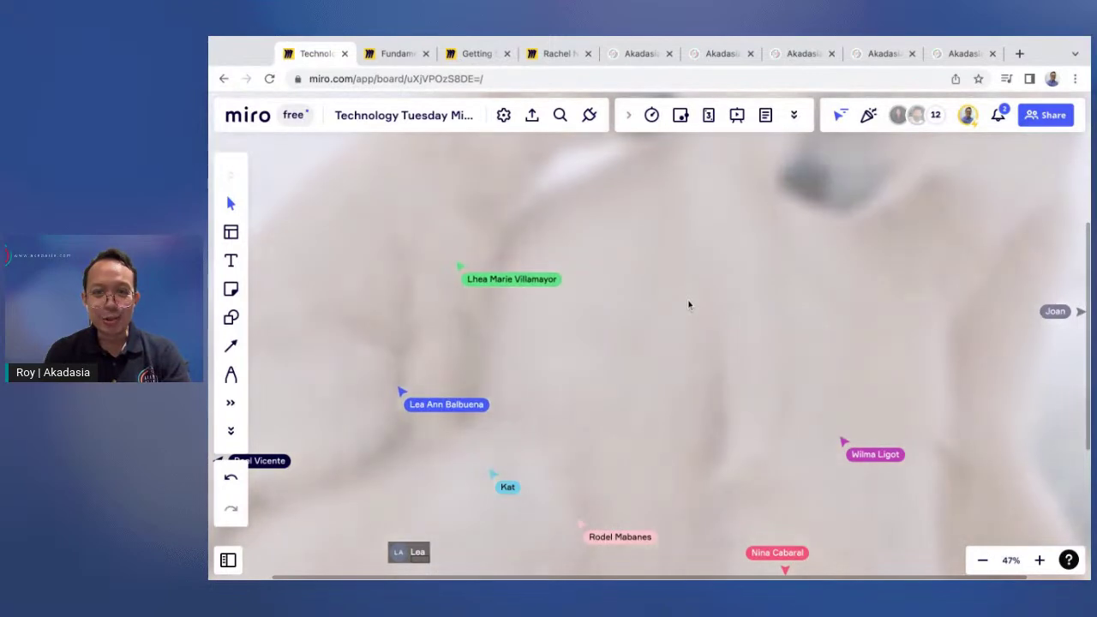
pyautogui.scroll(-5, 688, 305)
pyautogui.scroll(-1, 688, 304)
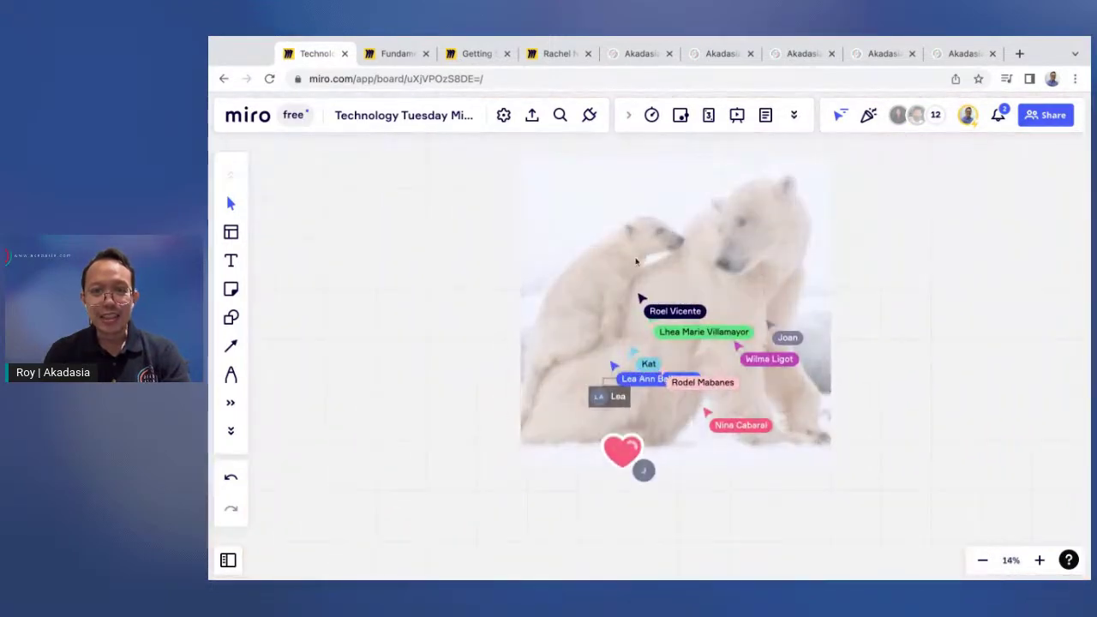
pyautogui.click(538, 201)
pyautogui.scroll(-3, 537, 201)
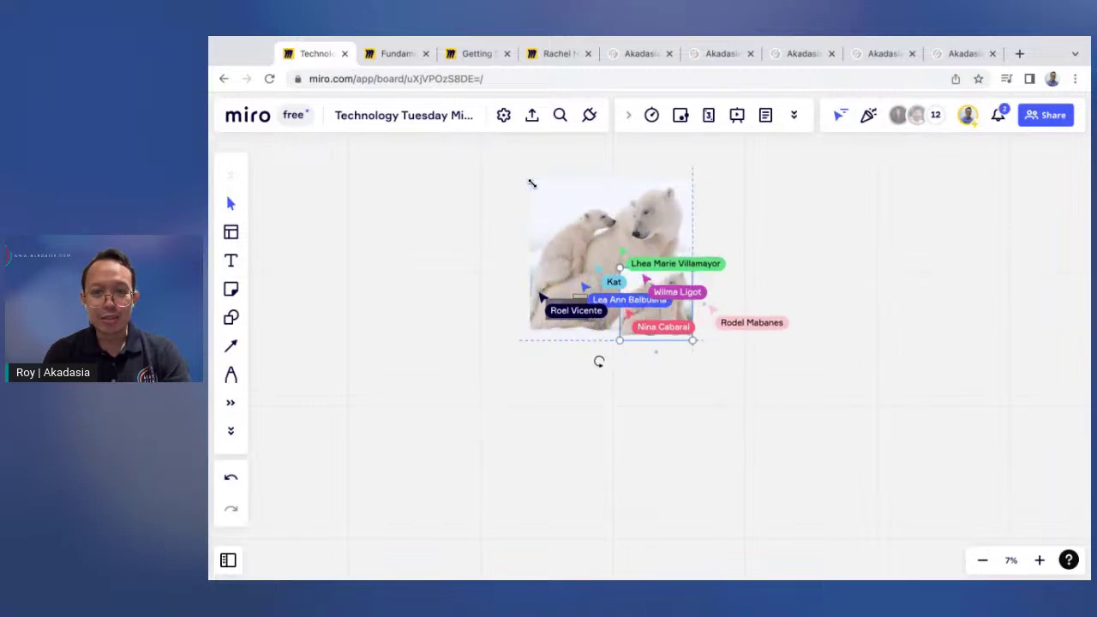
pyautogui.moveTo(619, 361); pyautogui.dragTo(809, 407)
pyautogui.click(545, 184)
pyautogui.press('Escape')
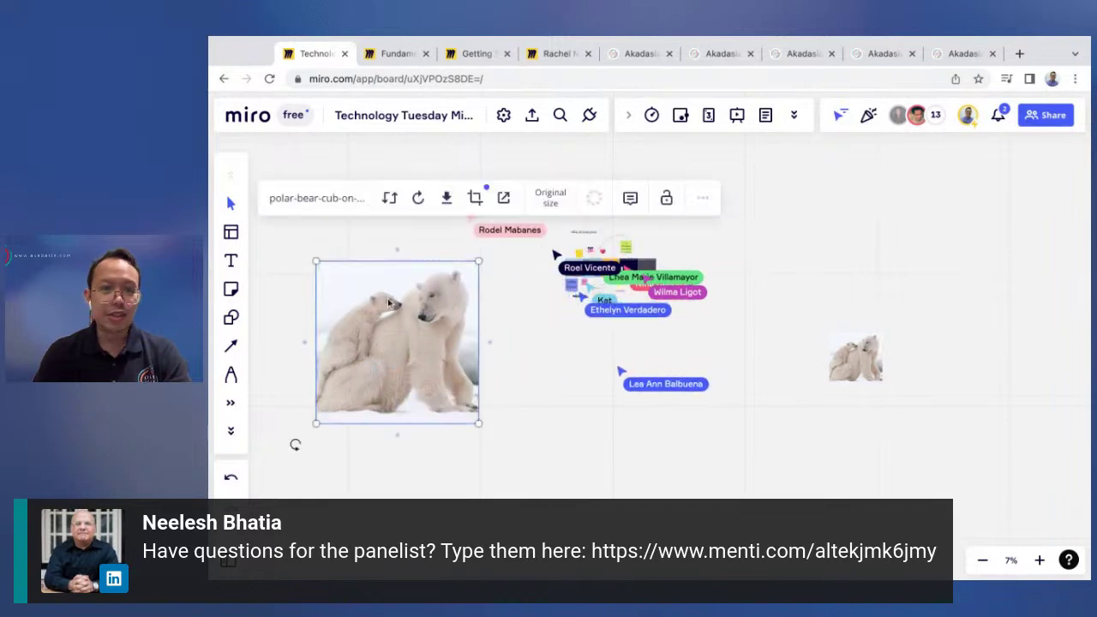
pyautogui.scroll(5, 659, 327)
pyautogui.scroll(-4, 657, 333)
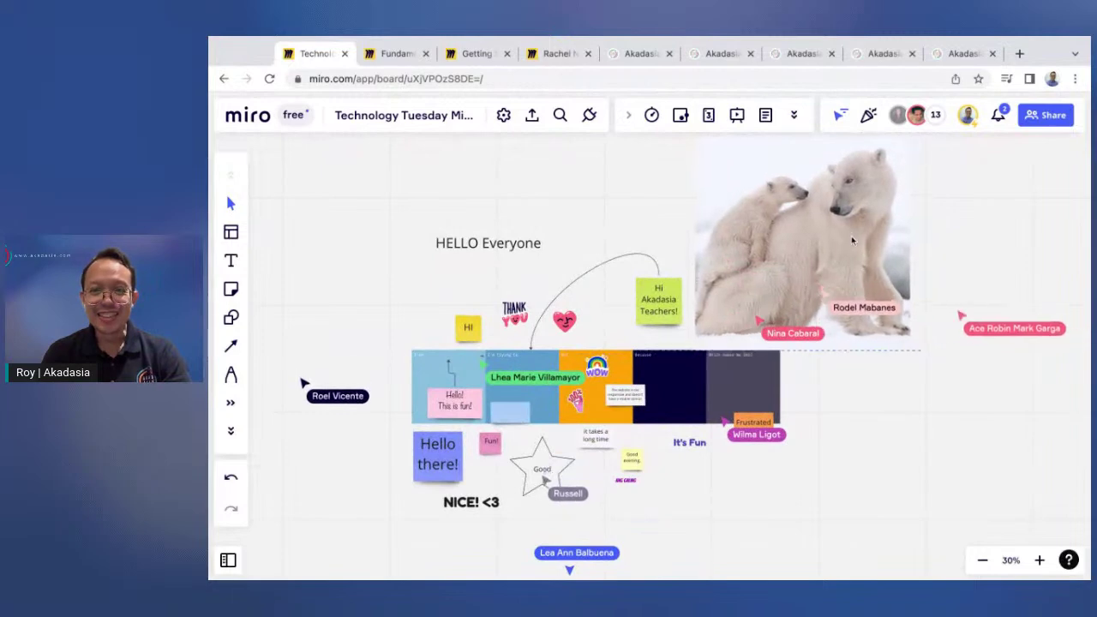
# Shrink the polar bear photo further and move it up-left above the coloured panels.
pyautogui.click(702, 199)
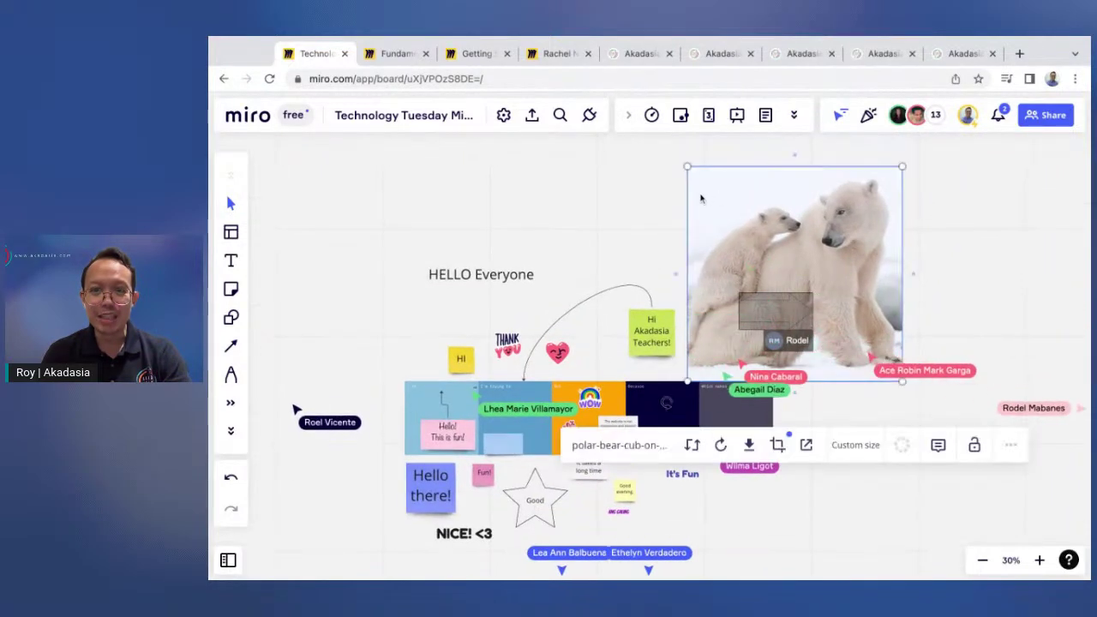
pyautogui.moveTo(688, 168); pyautogui.dragTo(767, 246)
pyautogui.scroll(2, 661, 332)
pyautogui.moveTo(964, 342); pyautogui.dragTo(911, 314)
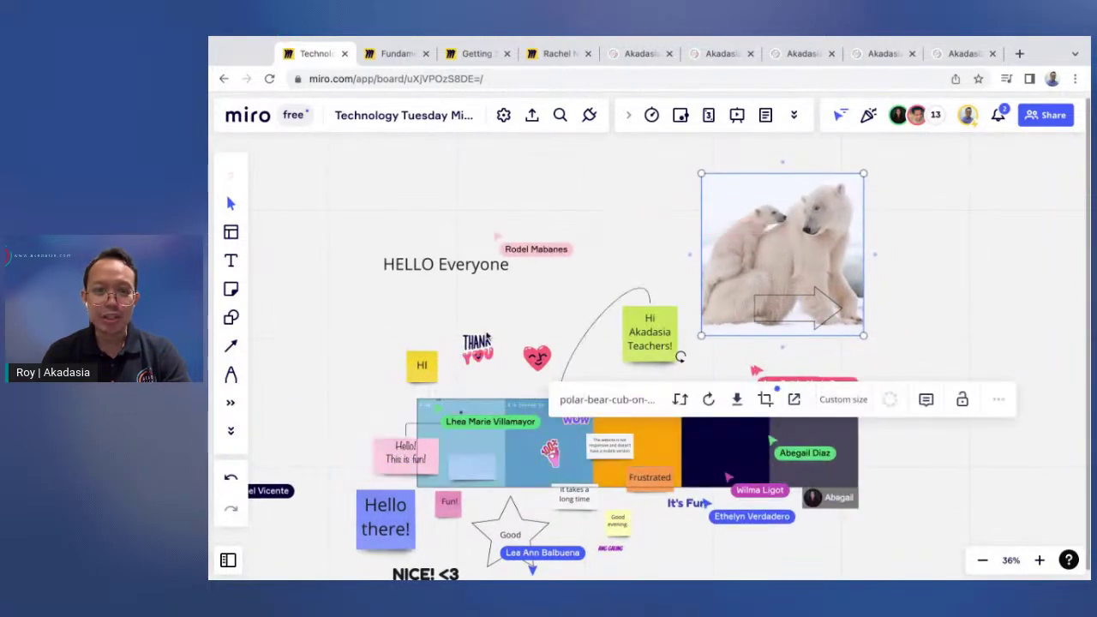
pyautogui.click(353, 351)
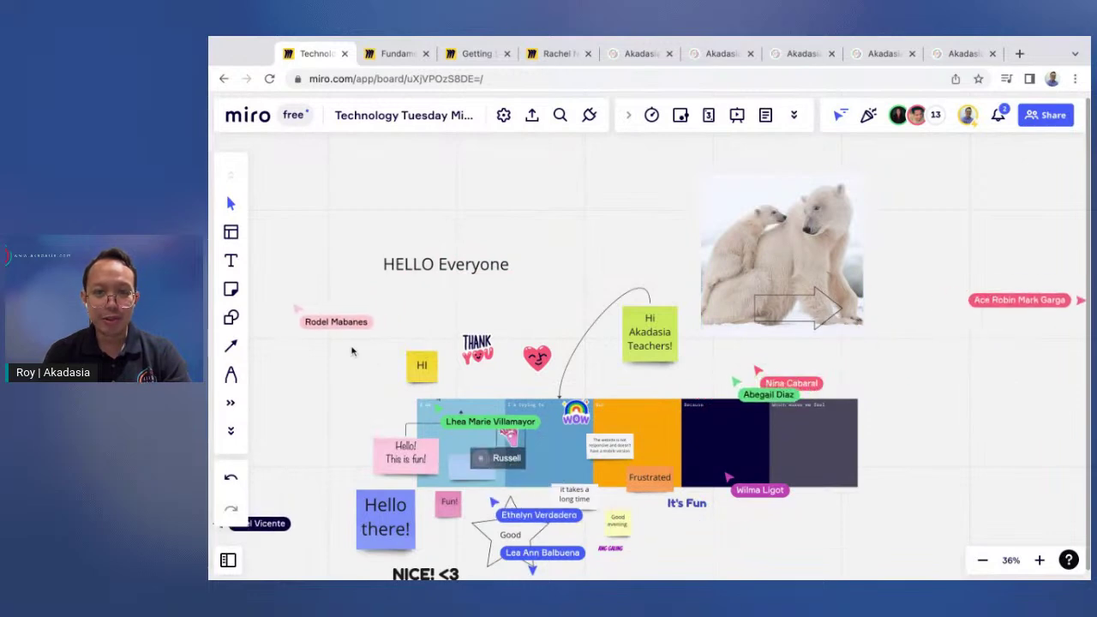
pyautogui.hscroll(-2, 367, 344)
pyautogui.scroll(-3, 367, 345)
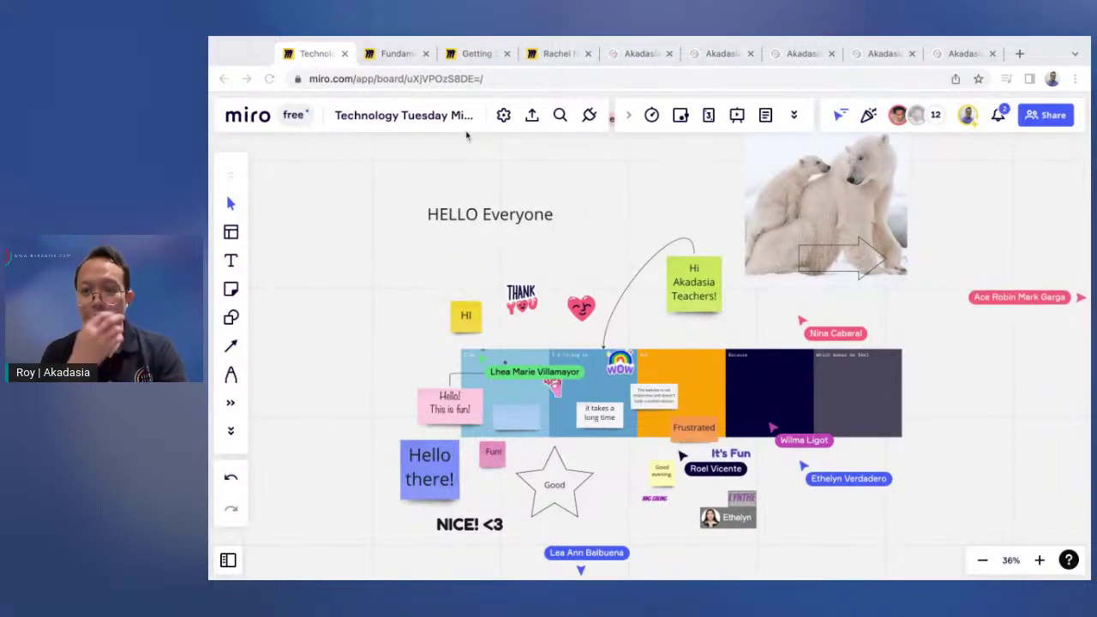
pyautogui.click(492, 129)
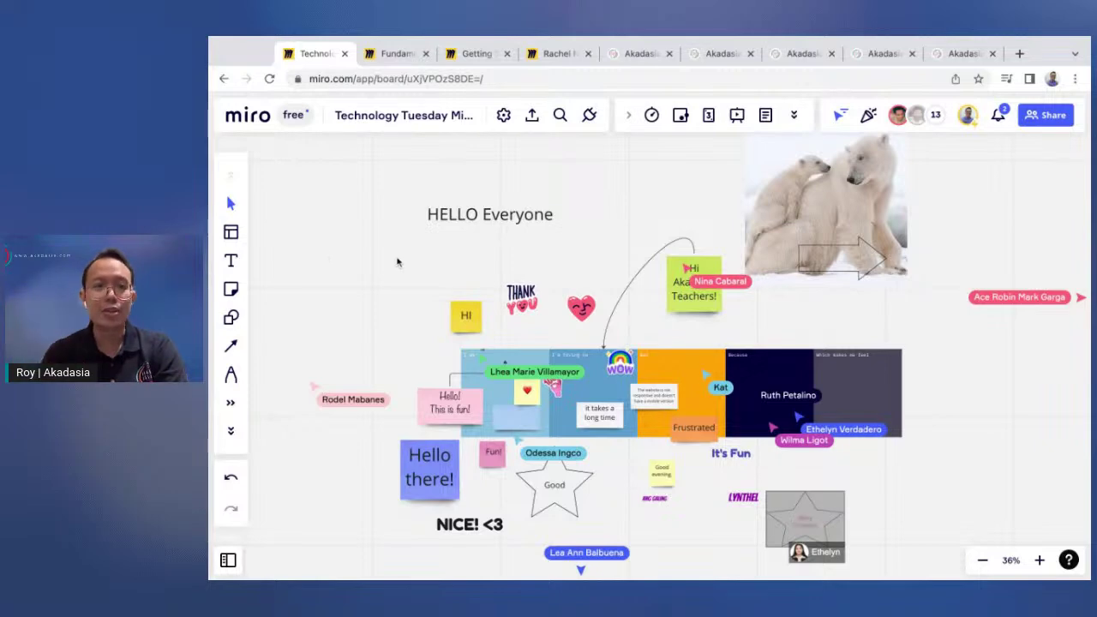
# Show the Getting started course page and Miro basics guide, select its URL, then return to the Fundamentals board.
pyautogui.click(404, 55)
pyautogui.click(479, 55)
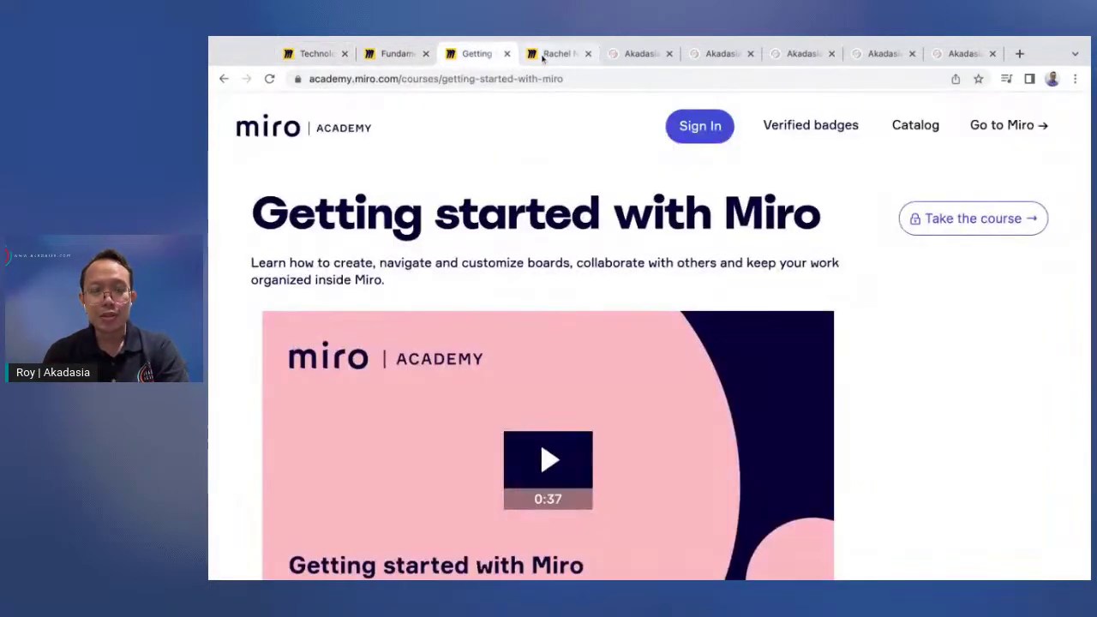
pyautogui.click(549, 54)
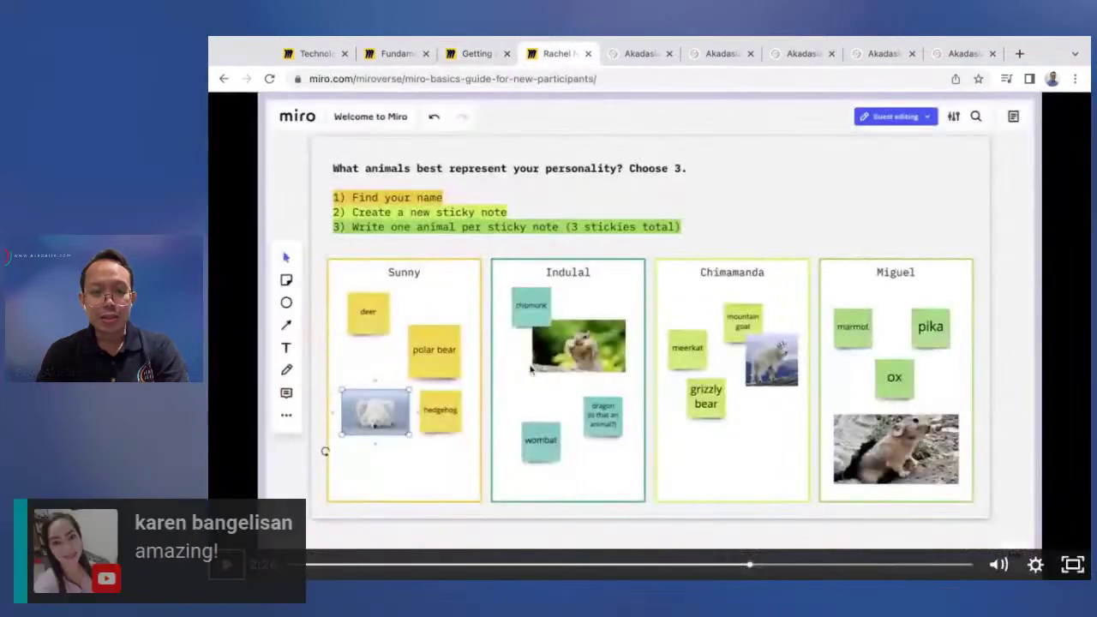
pyautogui.click(622, 79)
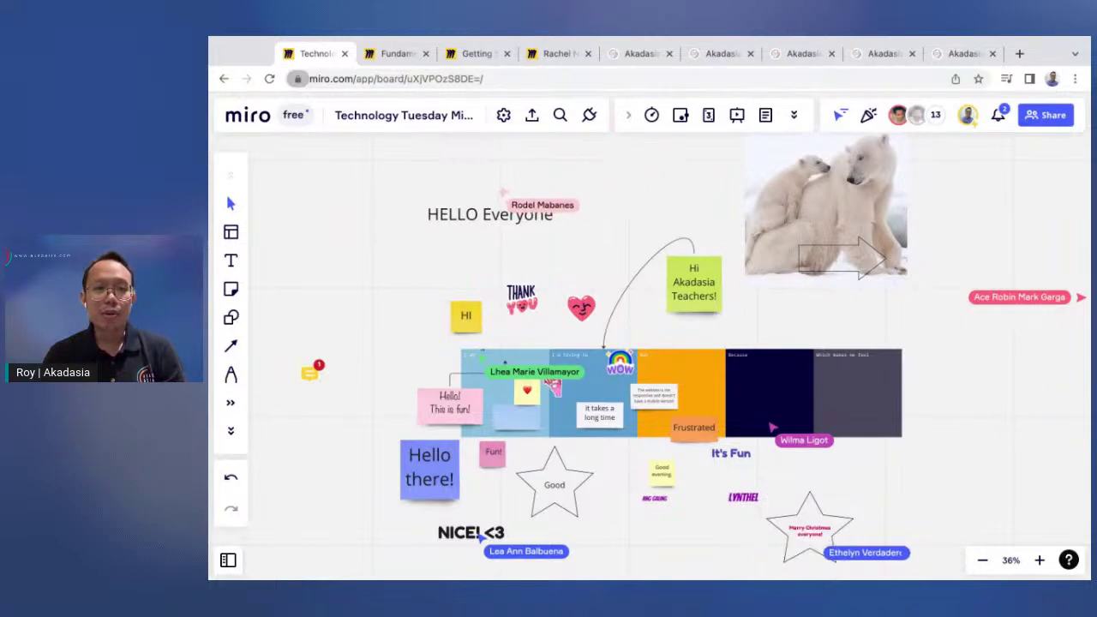
pyautogui.click(386, 54)
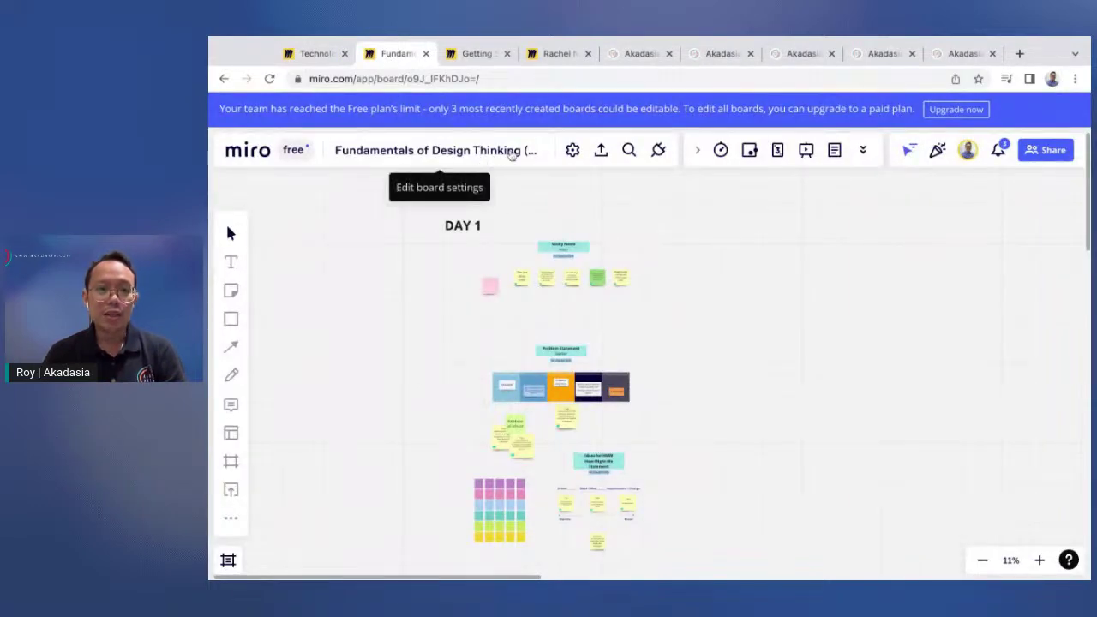
# Open the board details for Design Thinking (Main) from its title.
pyautogui.click(511, 152)
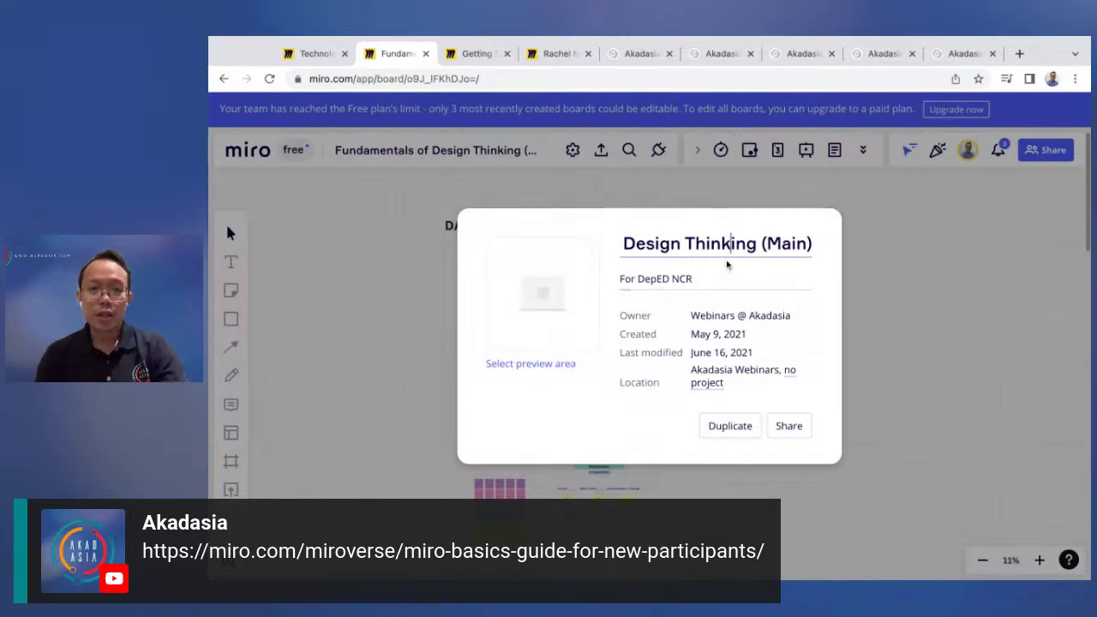
# Close the board details and bring the DAY 1 Sticky Notes Intro and Problem Statement Starter sections into view.
pyautogui.click(887, 362)
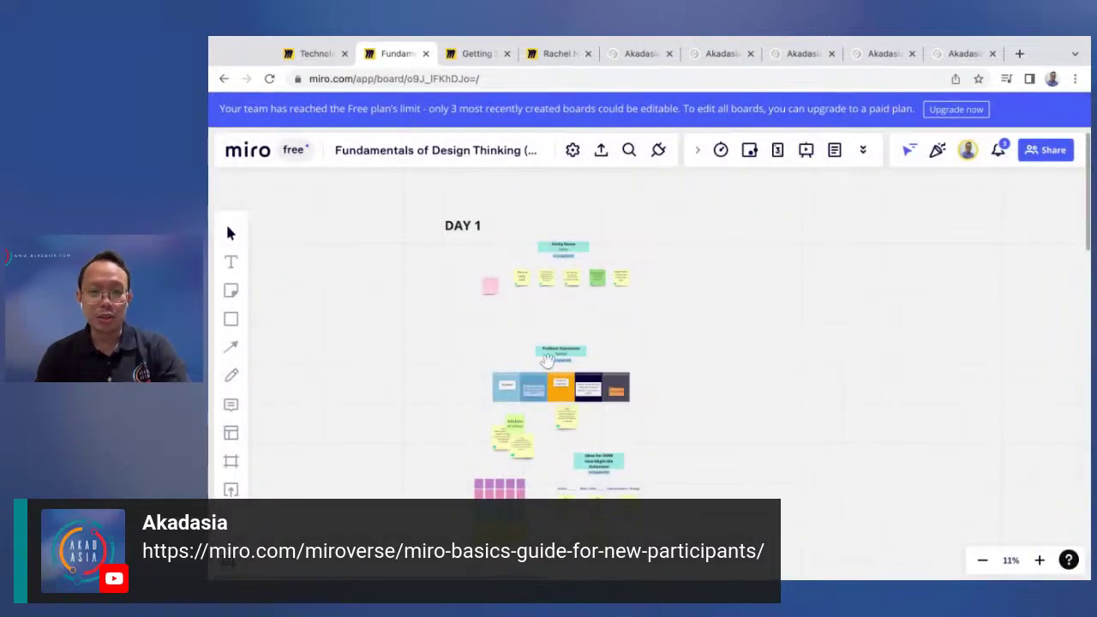
pyautogui.scroll(-5, 705, 390)
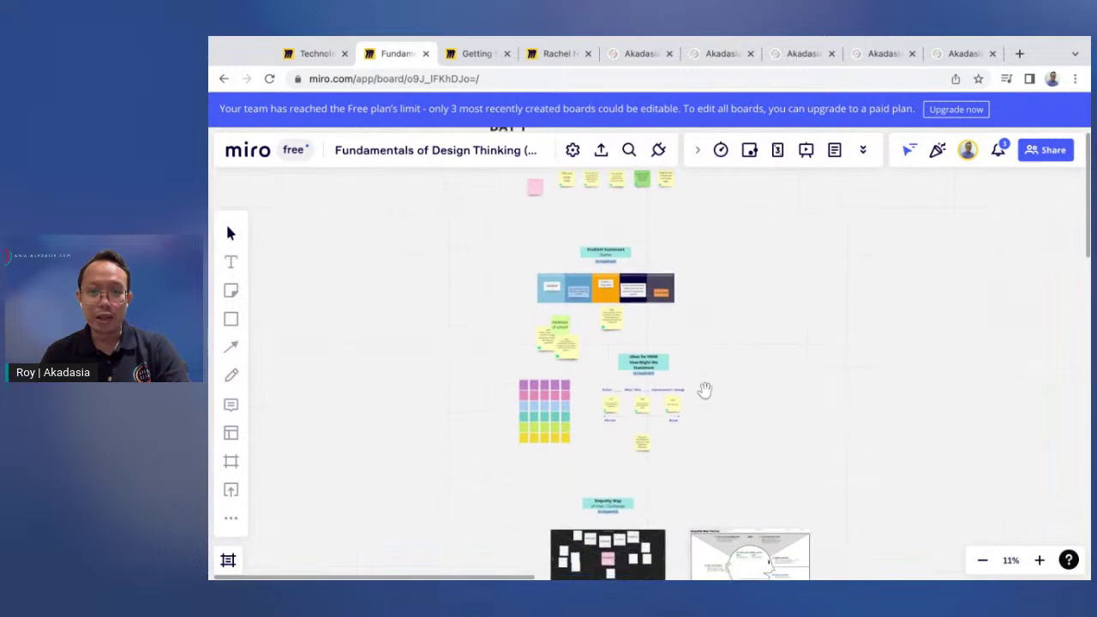
pyautogui.scroll(-3, 796, 388)
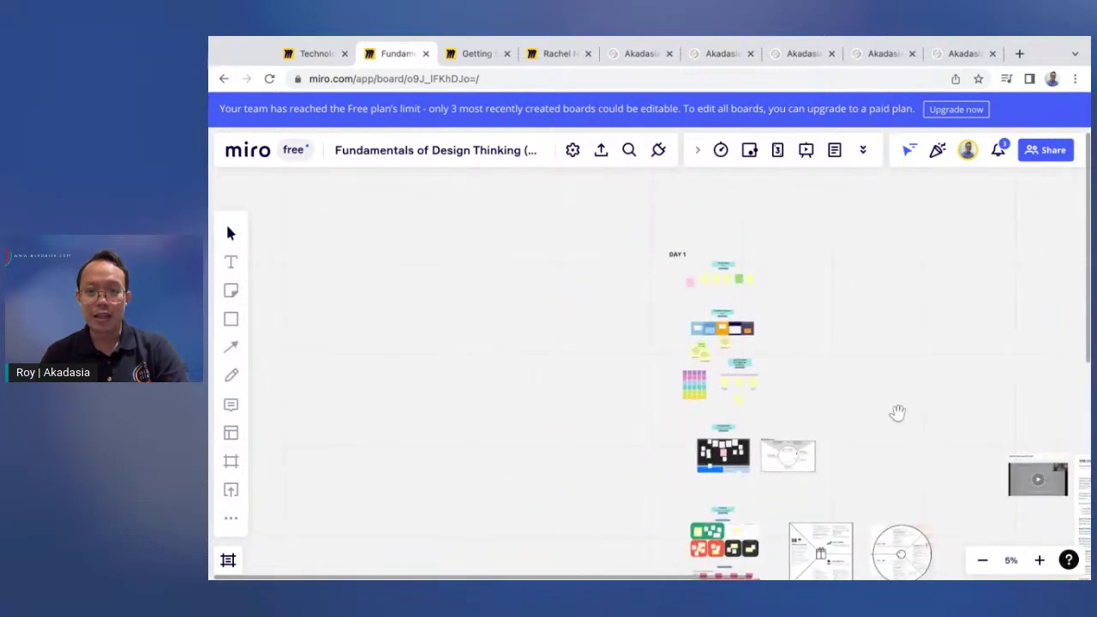
pyautogui.scroll(-5, 906, 416)
pyautogui.scroll(-2, 907, 415)
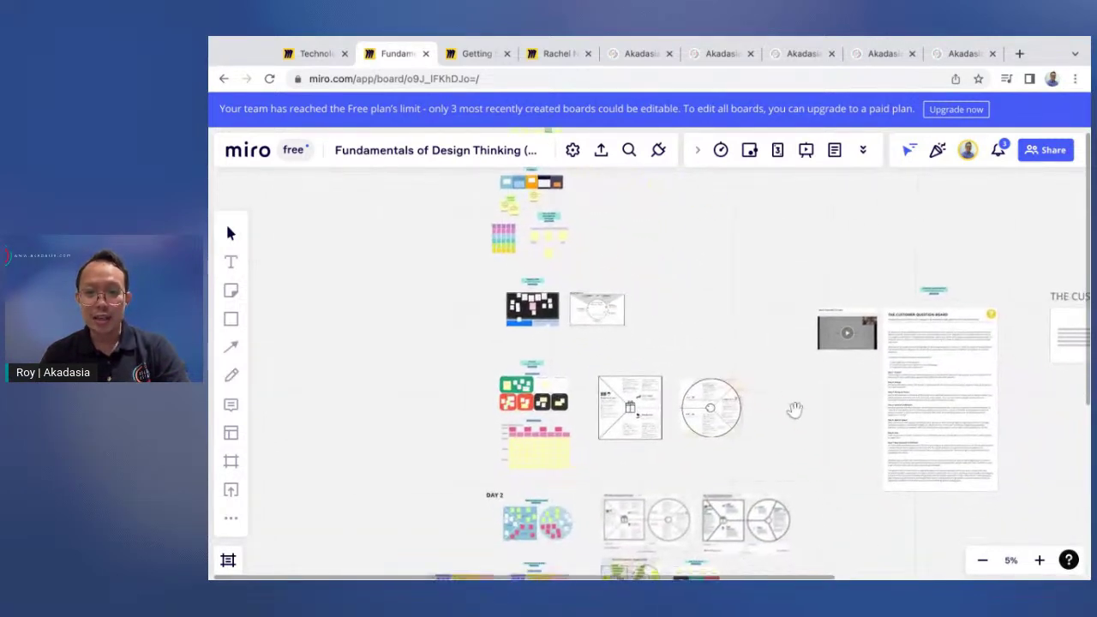
pyautogui.scroll(-5, 796, 410)
pyautogui.scroll(-5, 796, 410)
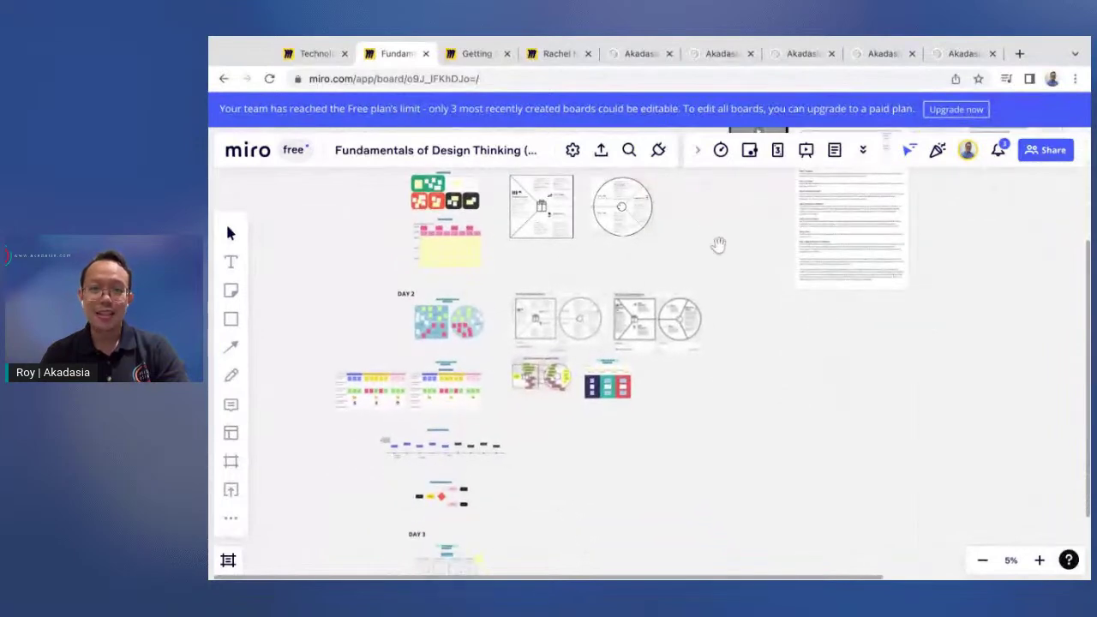
pyautogui.scroll(5, 717, 412)
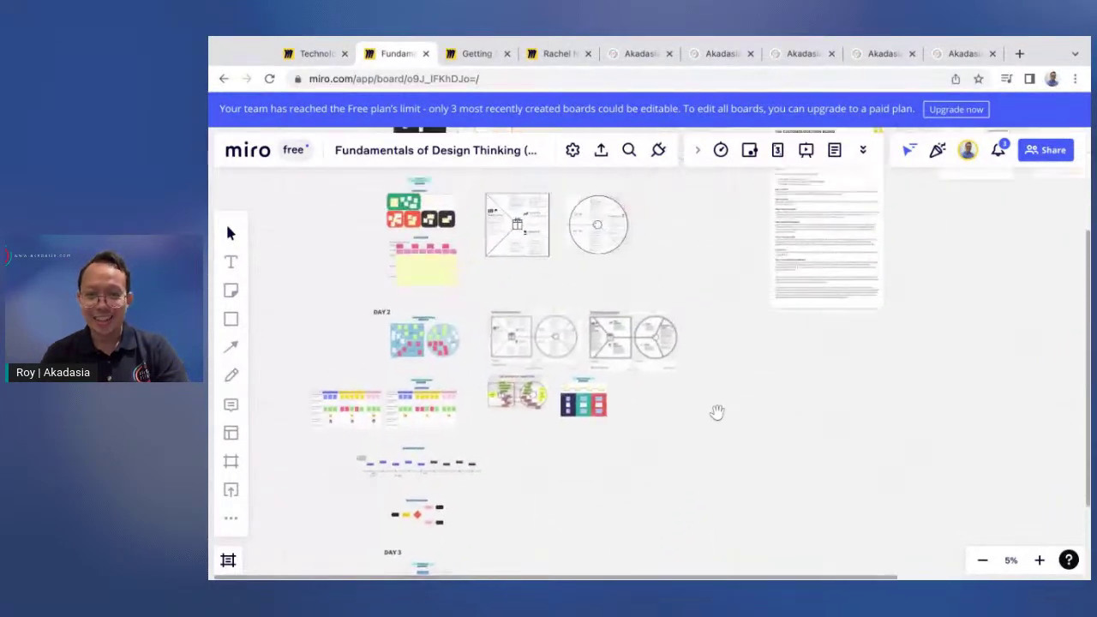
pyautogui.hscroll(5, 914, 482)
pyautogui.hscroll(-8, 914, 482)
pyautogui.hscroll(2, 710, 398)
pyautogui.hscroll(3, 723, 372)
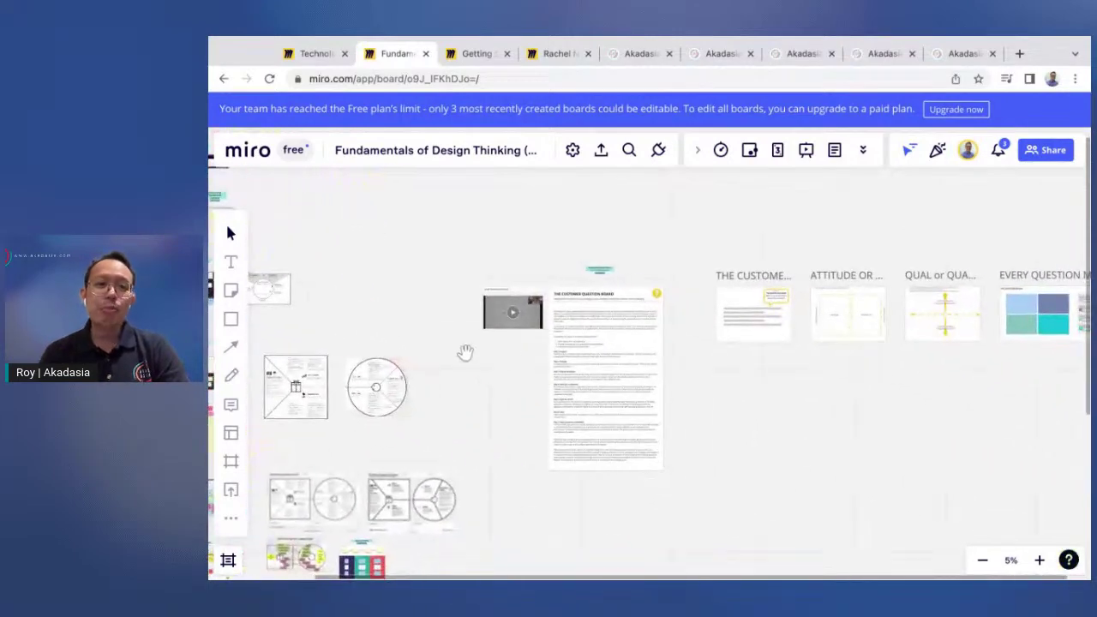
pyautogui.hscroll(-10, 429, 277)
pyautogui.scroll(3, 428, 277)
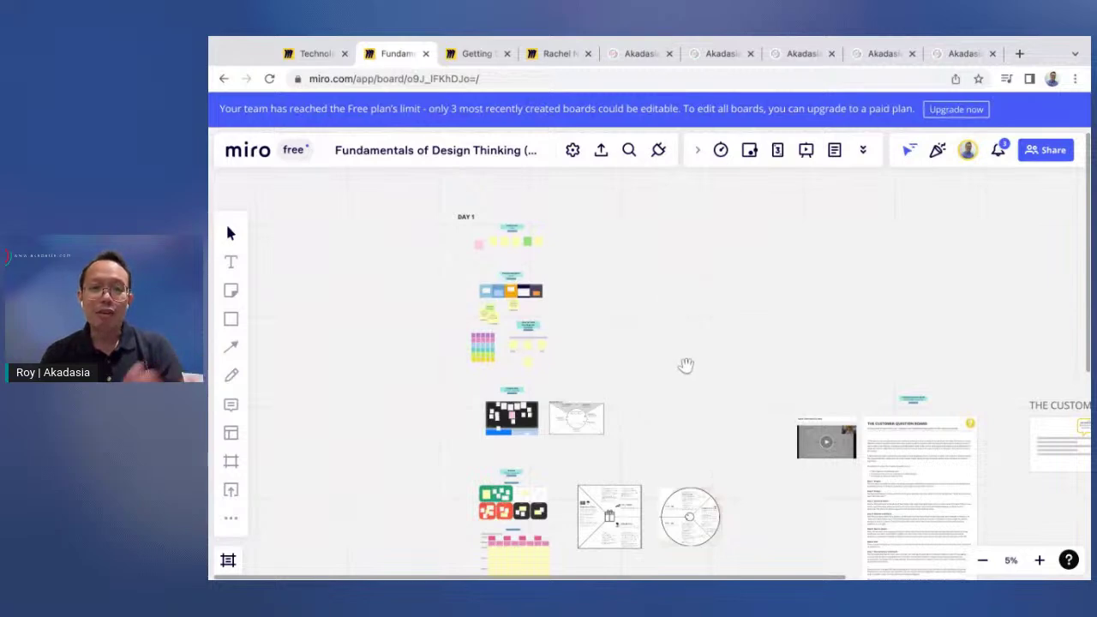
pyautogui.scroll(5, 540, 261)
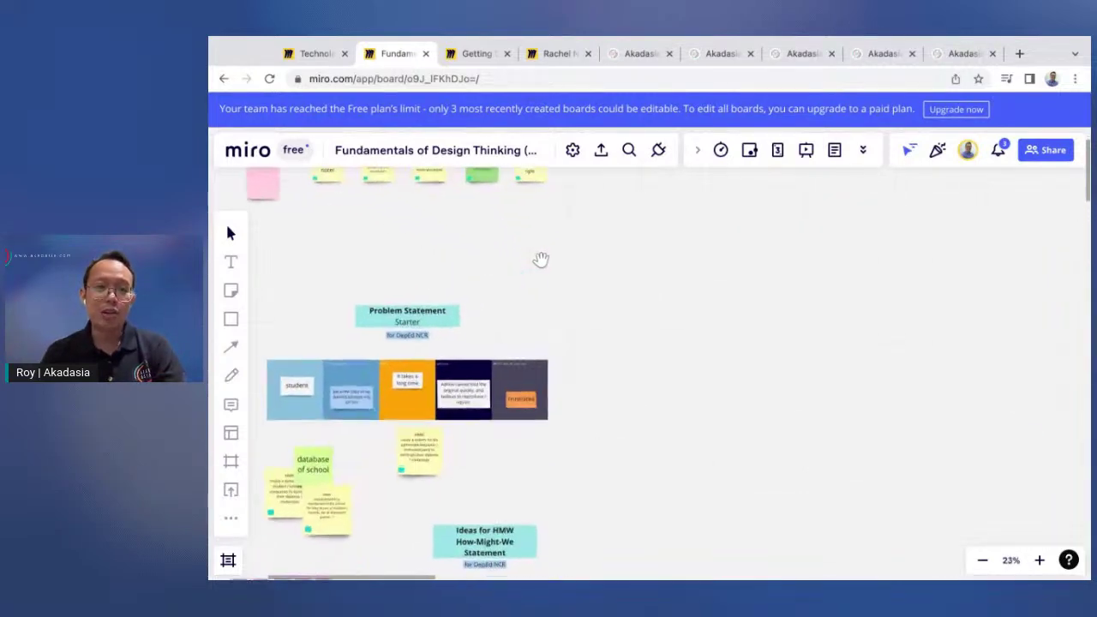
pyautogui.hscroll(-5, 496, 288)
pyautogui.scroll(4, 495, 289)
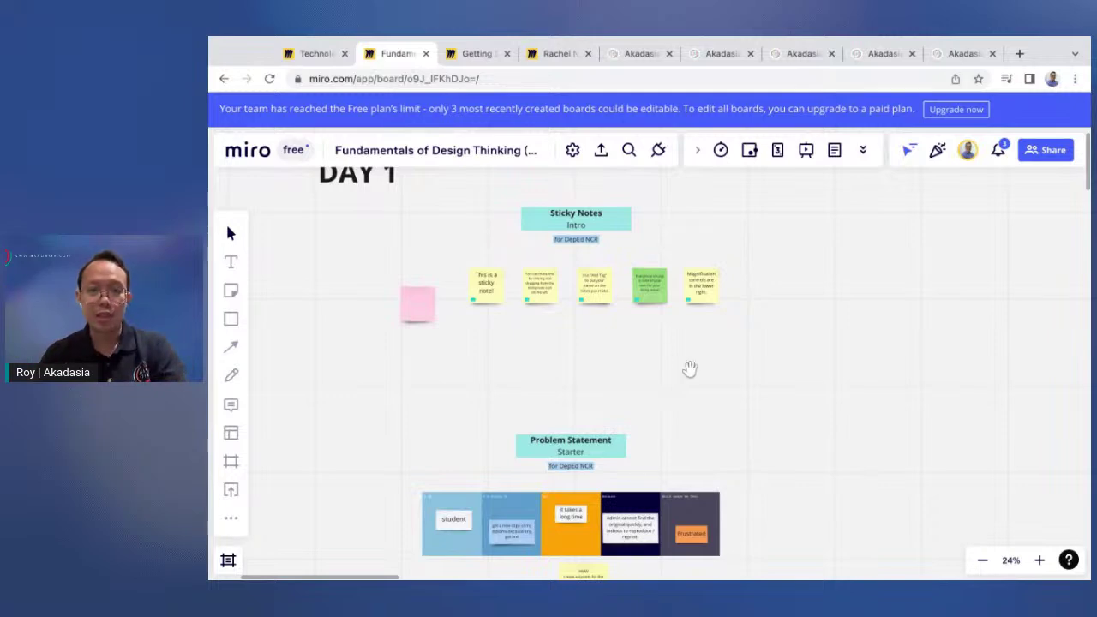
pyautogui.scroll(5, 653, 379)
pyautogui.scroll(3, 588, 338)
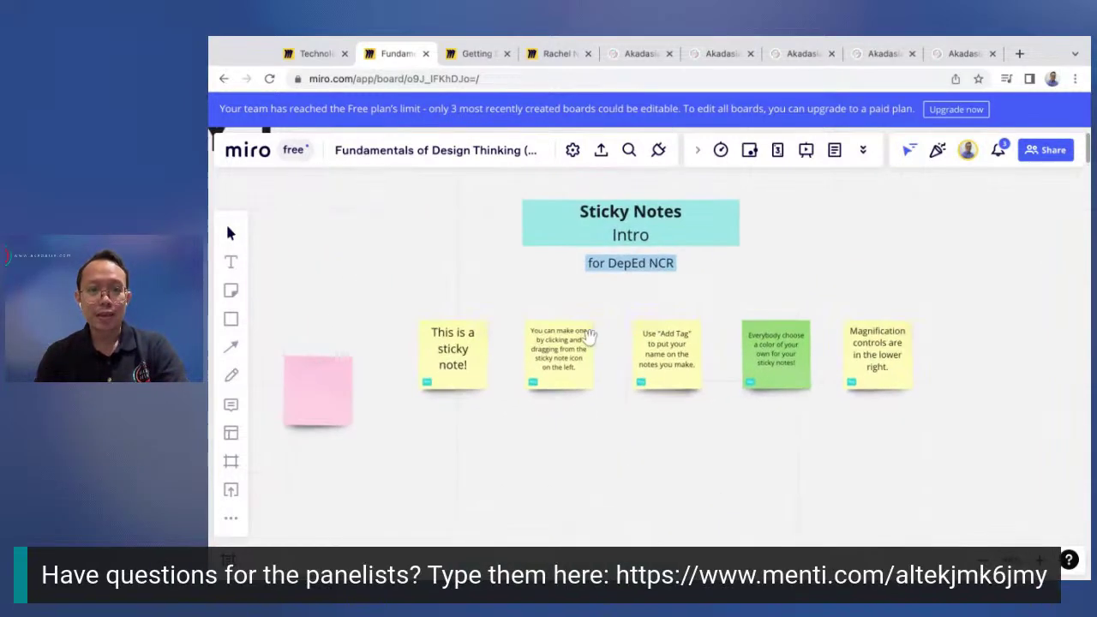
pyautogui.hscroll(-5, 588, 338)
pyautogui.scroll(2, 588, 338)
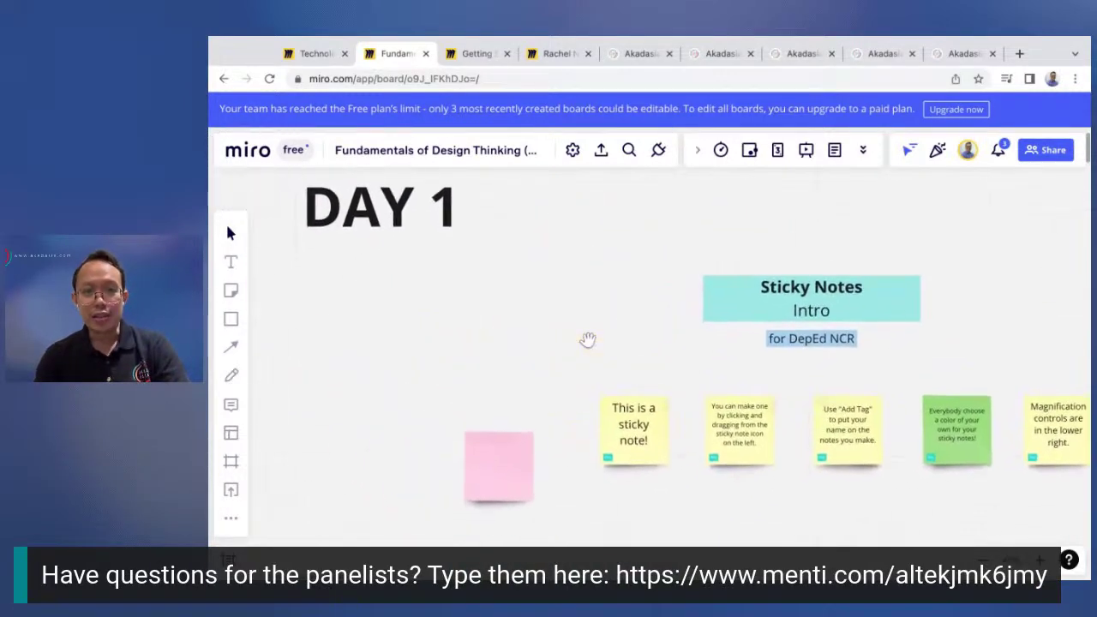
pyautogui.hscroll(5, 588, 340)
pyautogui.scroll(-3, 589, 339)
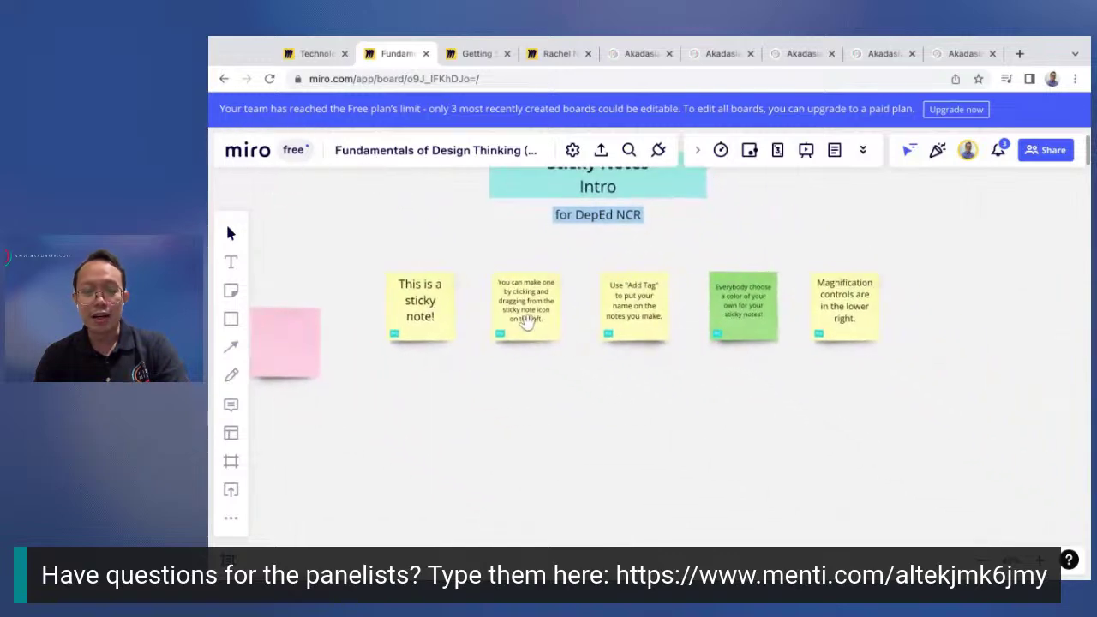
pyautogui.scroll(-3, 708, 406)
pyautogui.scroll(-5, 707, 406)
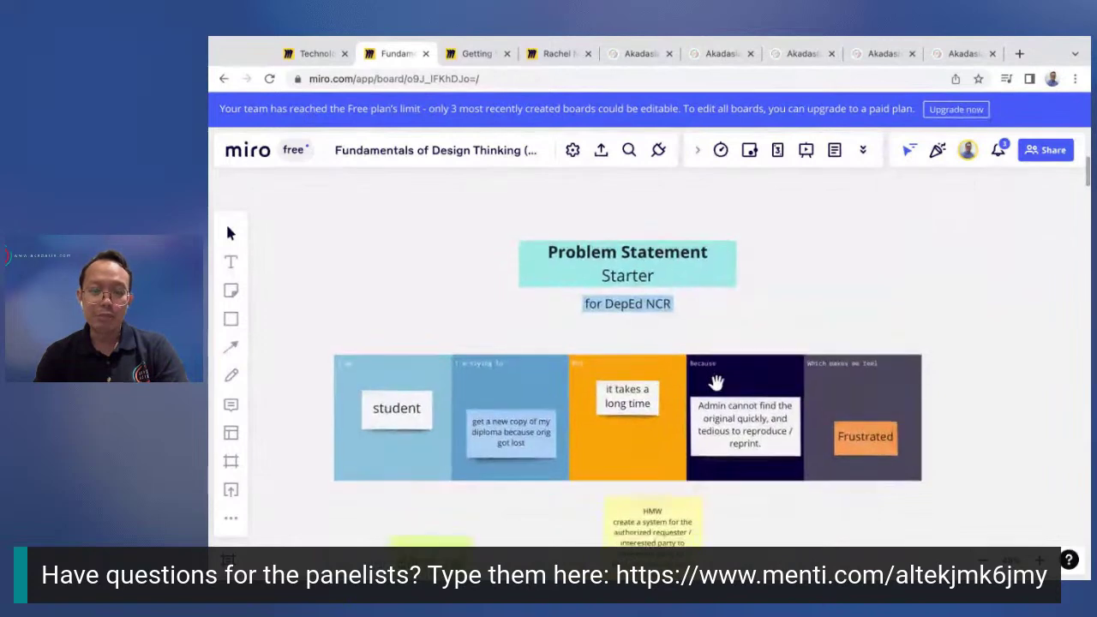
pyautogui.scroll(-2, 716, 381)
pyautogui.scroll(-3, 463, 244)
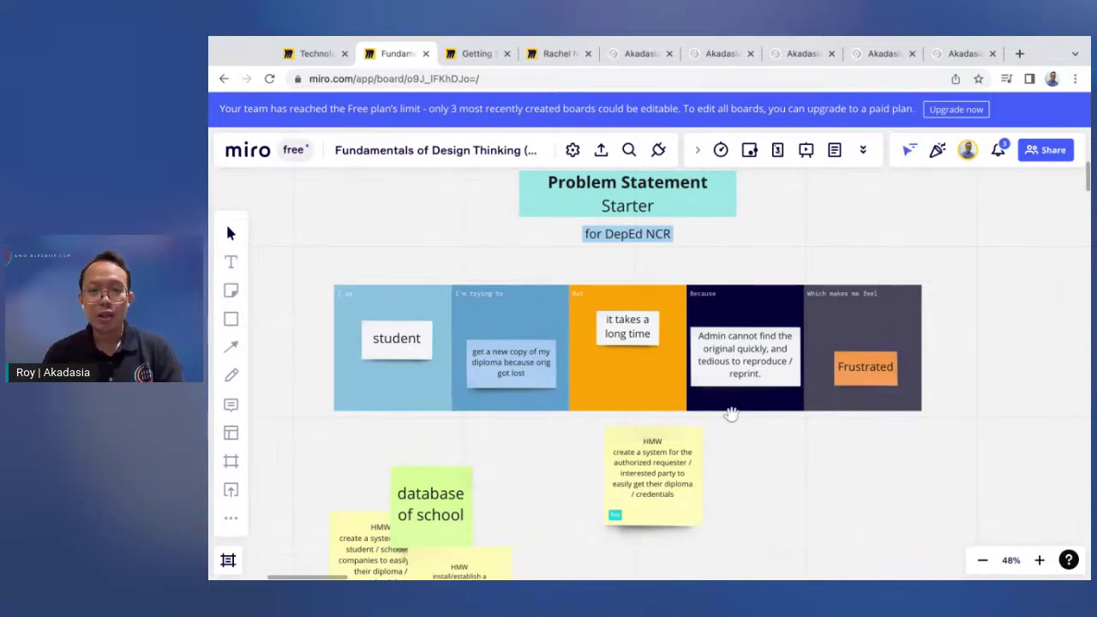
pyautogui.scroll(-3, 765, 447)
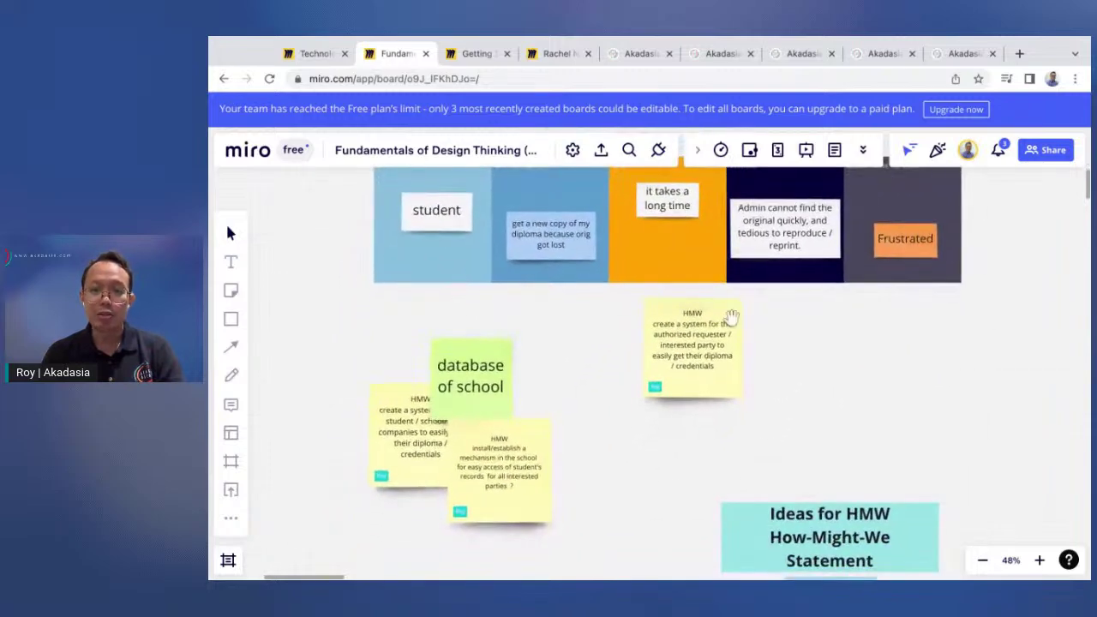
pyautogui.scroll(-5, 658, 463)
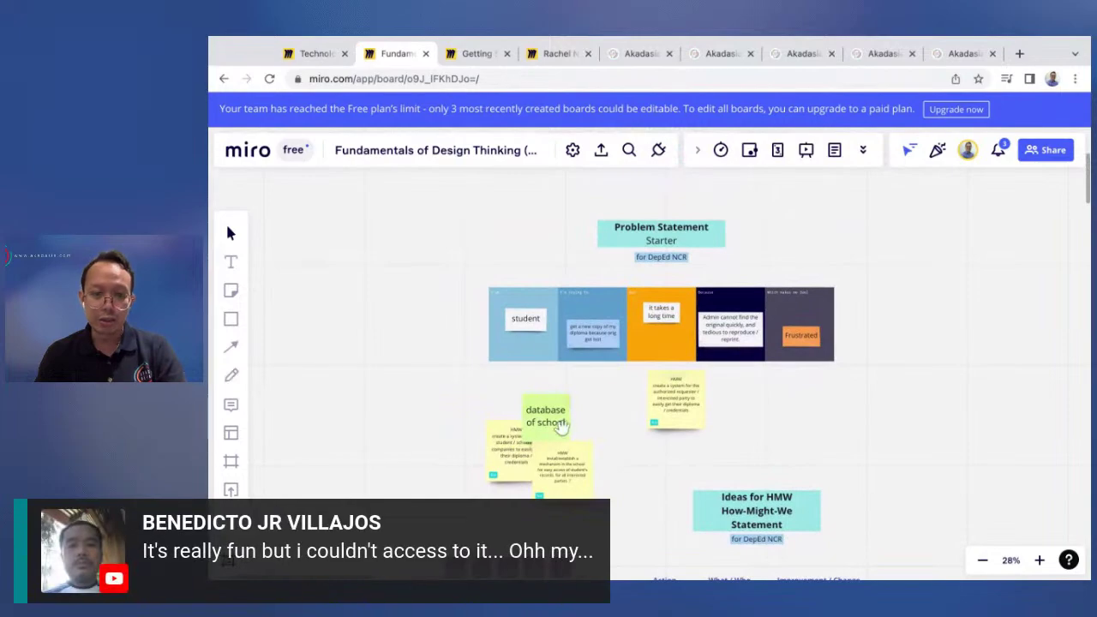
pyautogui.scroll(10, 567, 431)
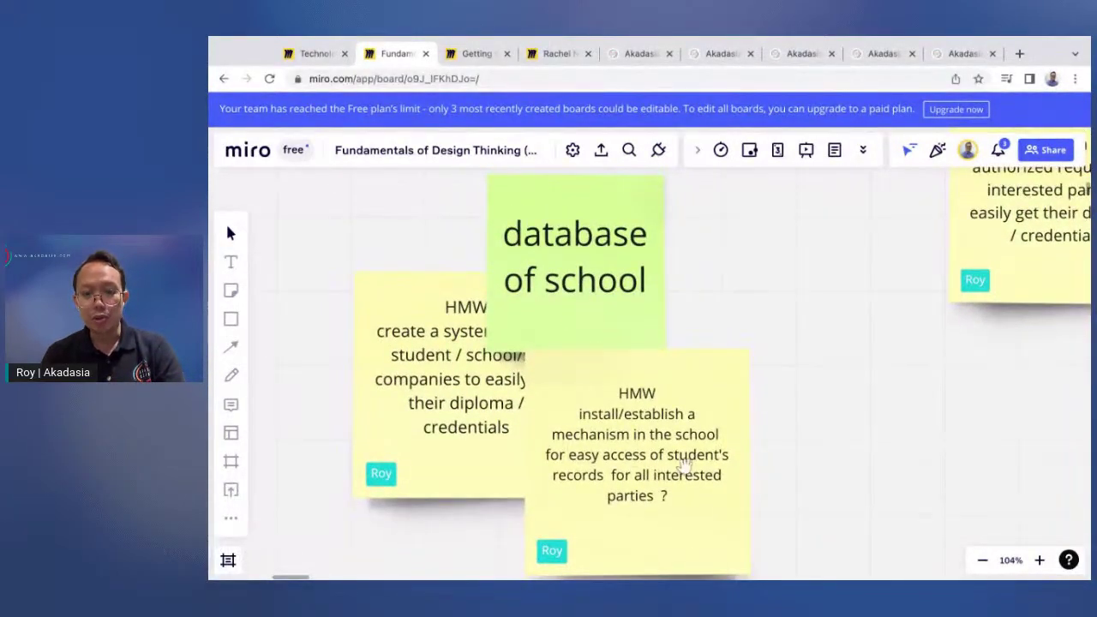
pyautogui.scroll(-6, 817, 421)
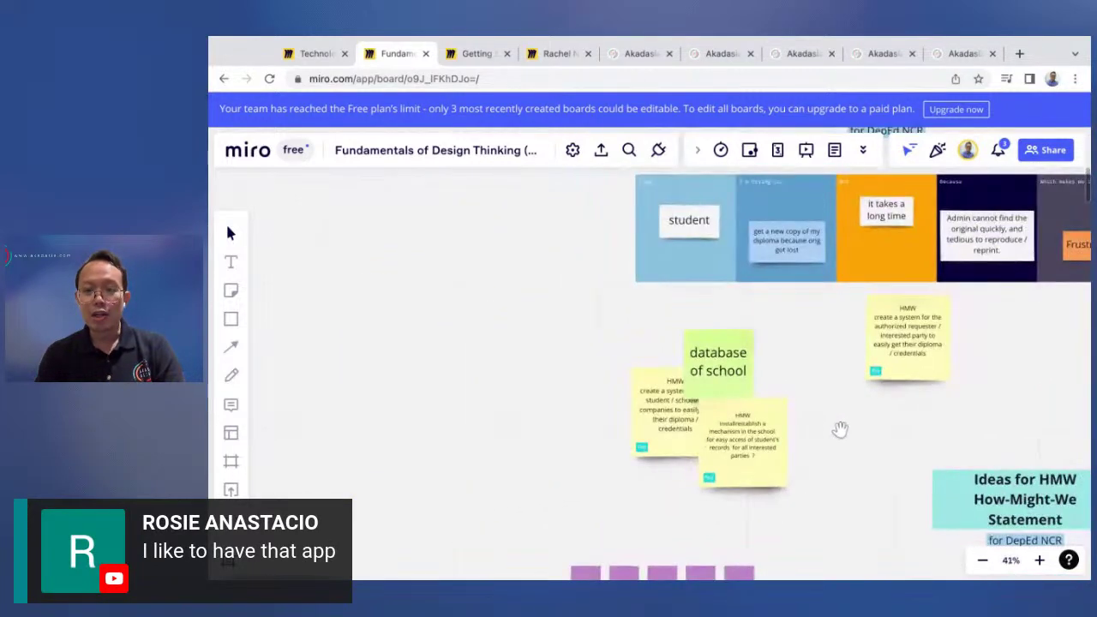
pyautogui.scroll(-5, 841, 431)
pyautogui.hscroll(3, 923, 431)
pyautogui.scroll(-2, 923, 431)
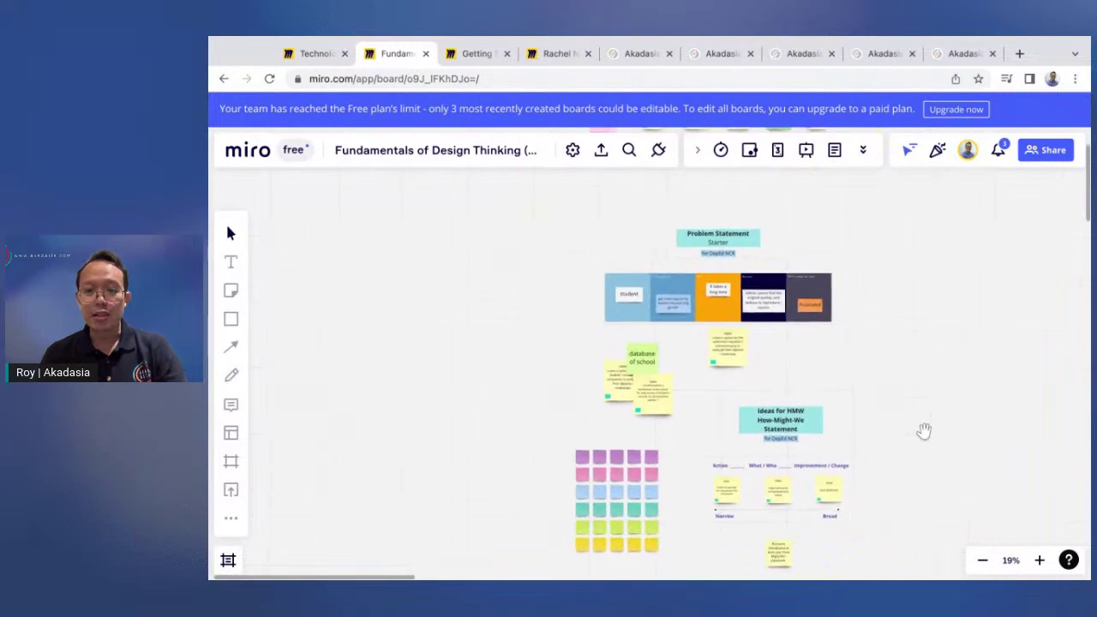
pyautogui.scroll(3, 738, 418)
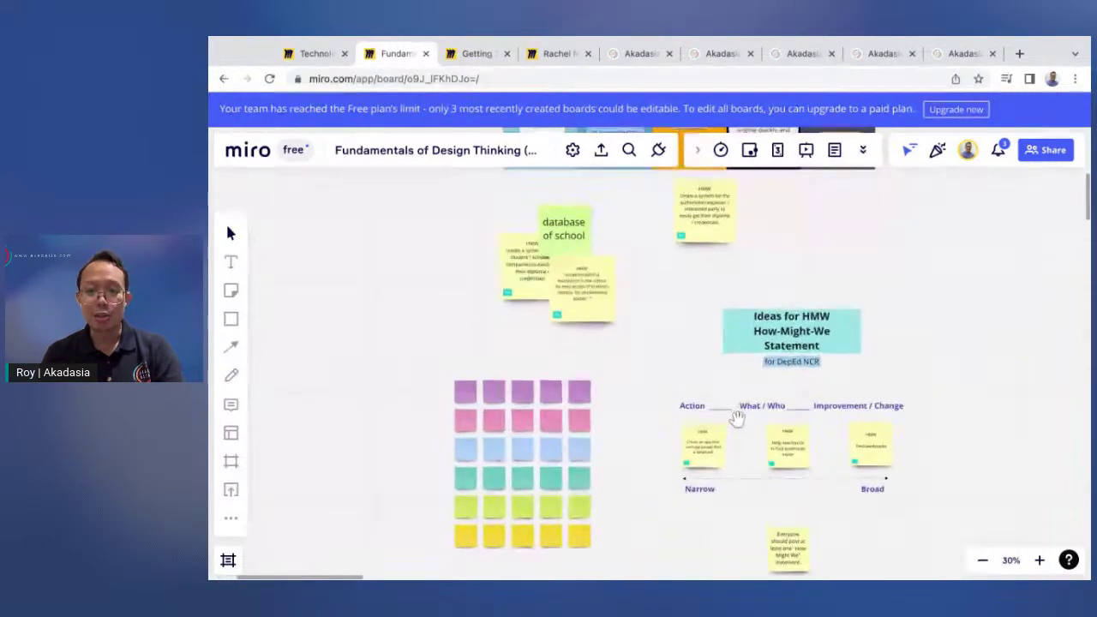
pyautogui.scroll(-10, 738, 419)
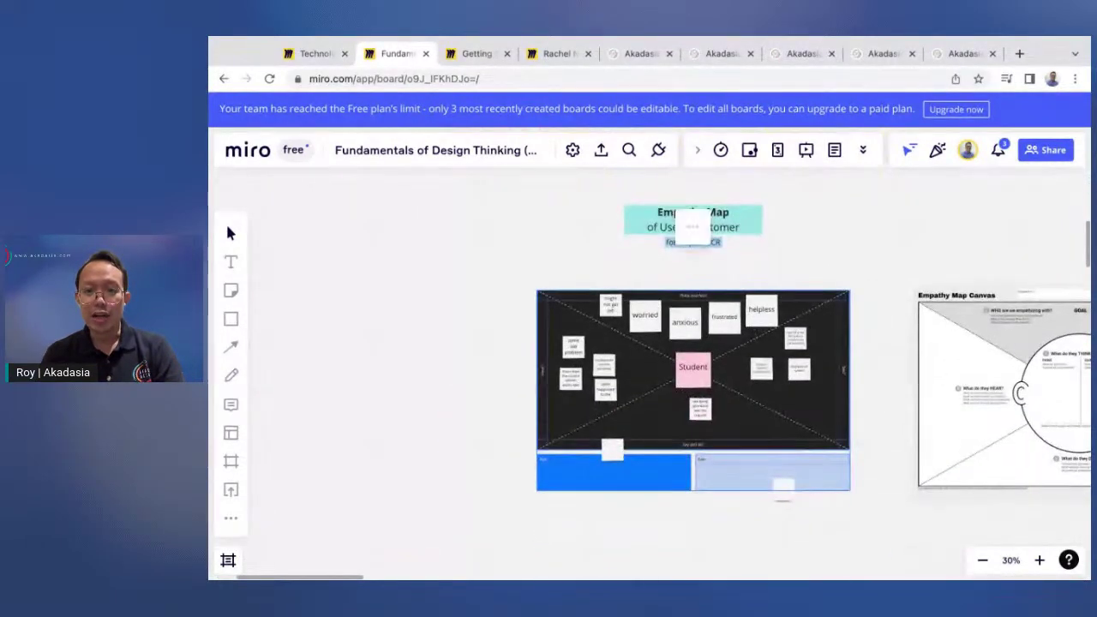
pyautogui.hscroll(5, 737, 419)
pyautogui.hscroll(10, 737, 418)
pyautogui.scroll(-8, 737, 418)
pyautogui.scroll(-8, 600, 386)
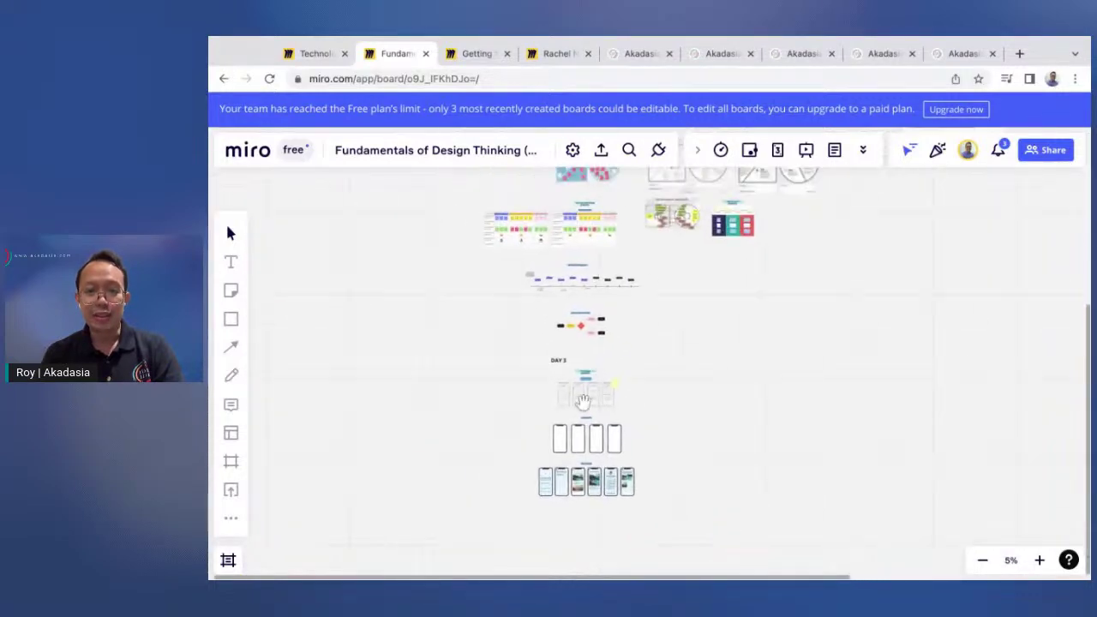
pyautogui.scroll(10, 613, 416)
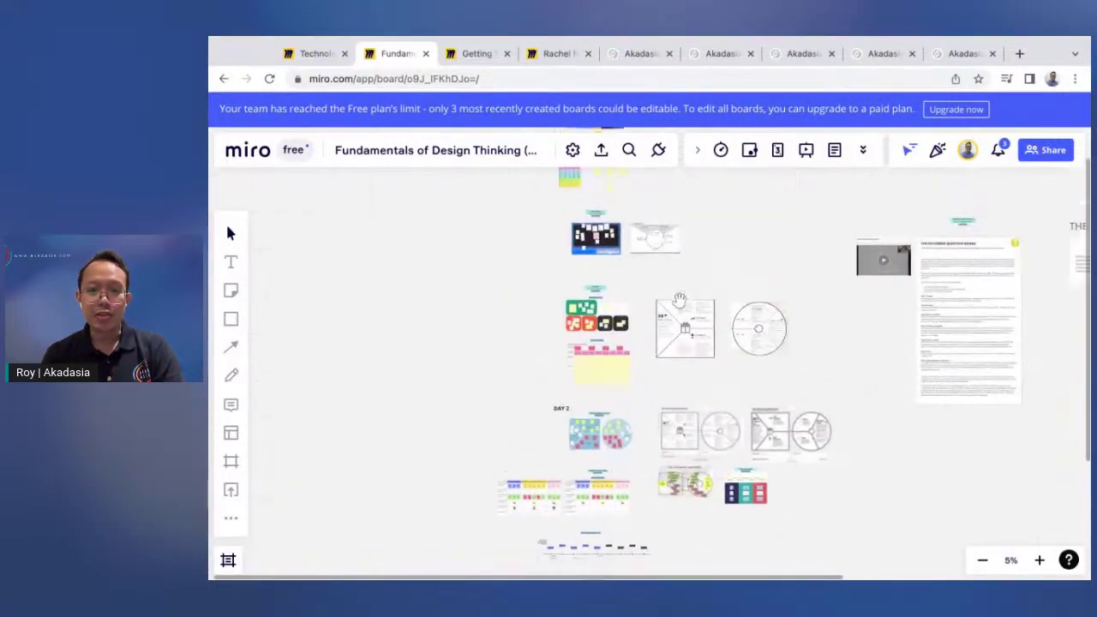
pyautogui.scroll(3, 680, 300)
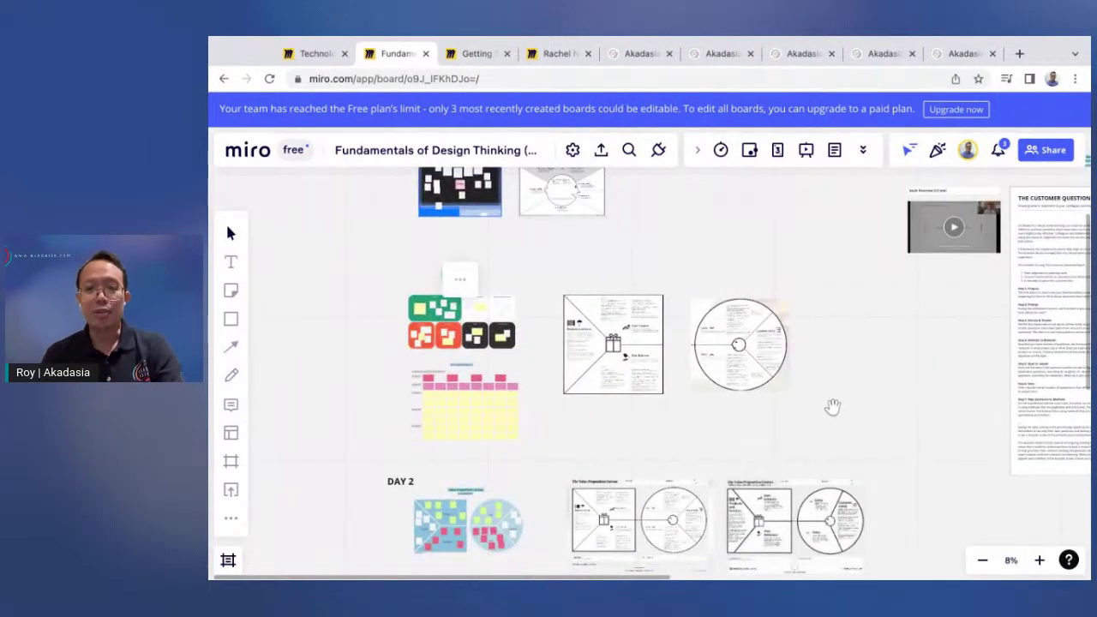
pyautogui.scroll(2, 833, 403)
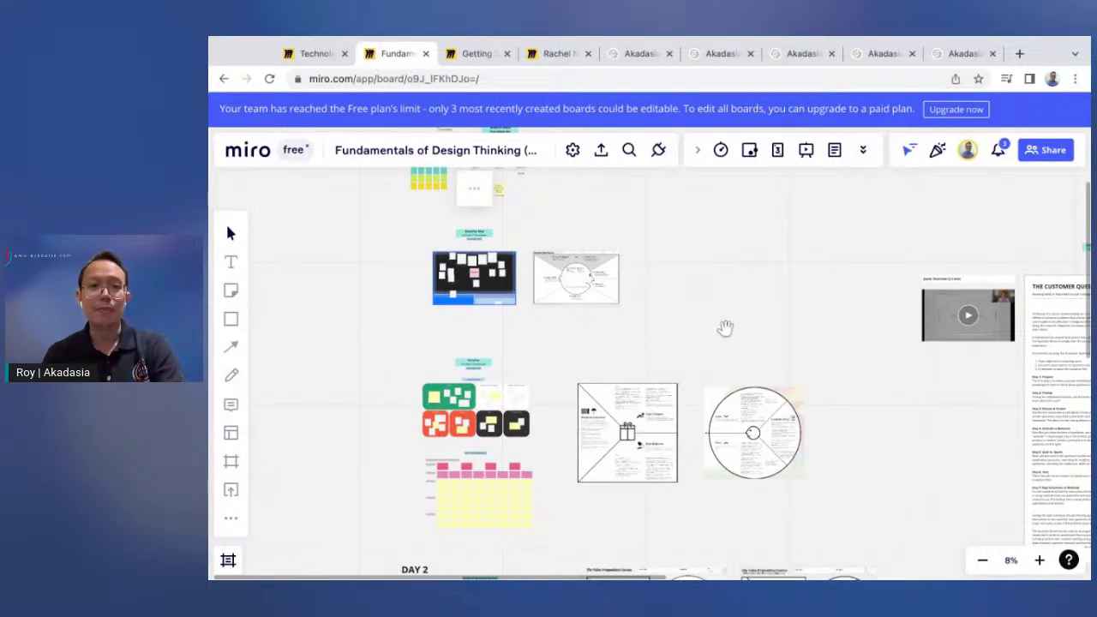
pyautogui.scroll(-2, 732, 365)
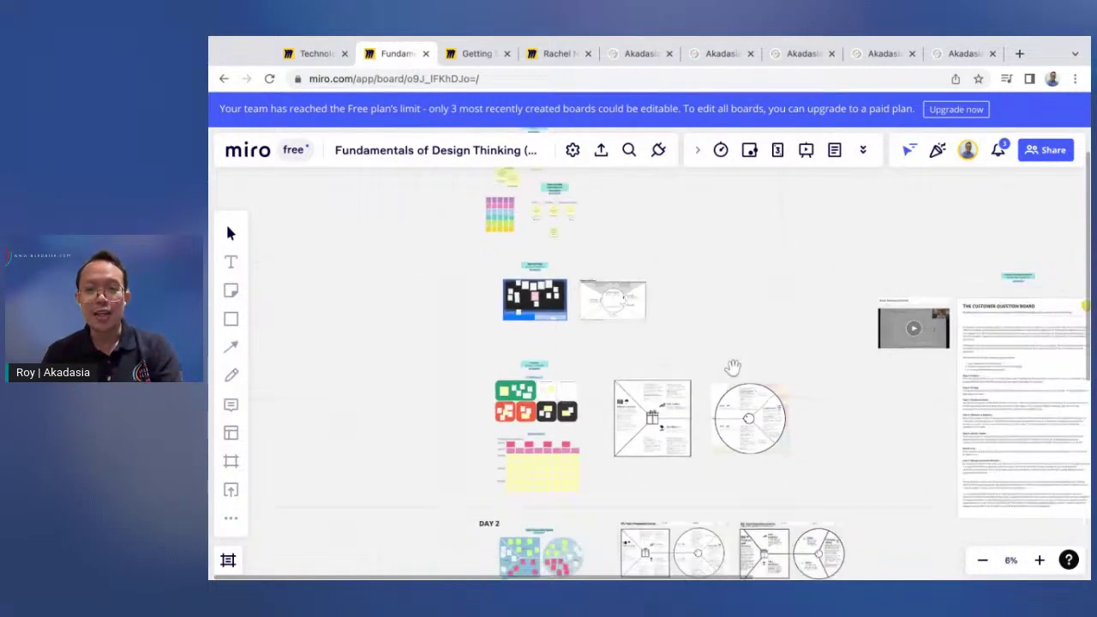
pyautogui.scroll(-1, 733, 367)
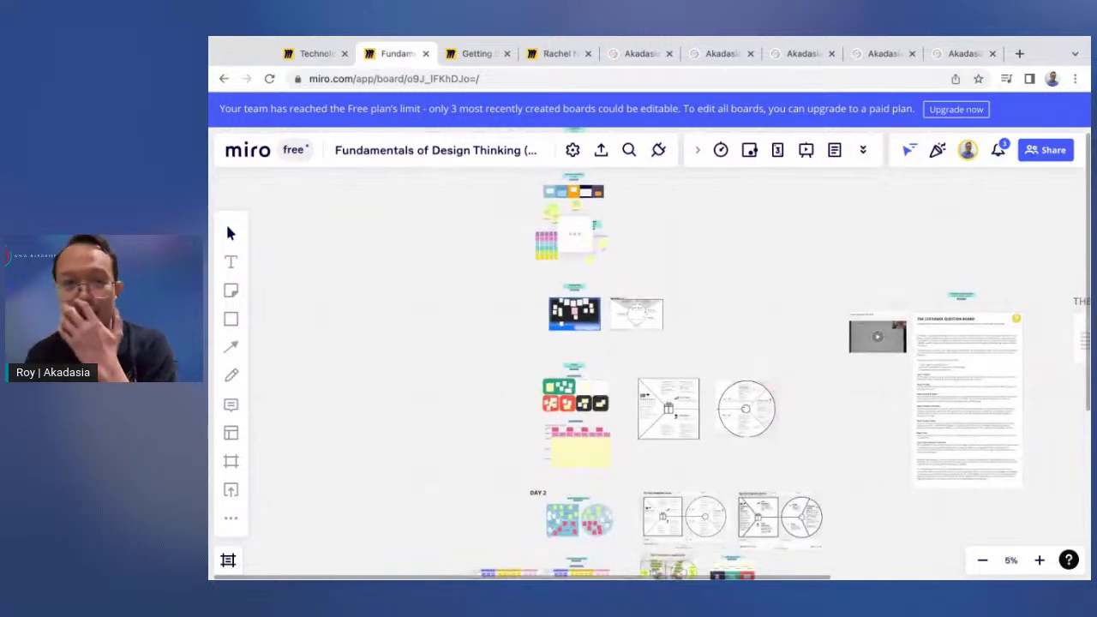
# Glance at the Getting started page and Miro basics video, then switch to the Akadasia sign-in page.
pyautogui.click(473, 59)
pyautogui.click(556, 56)
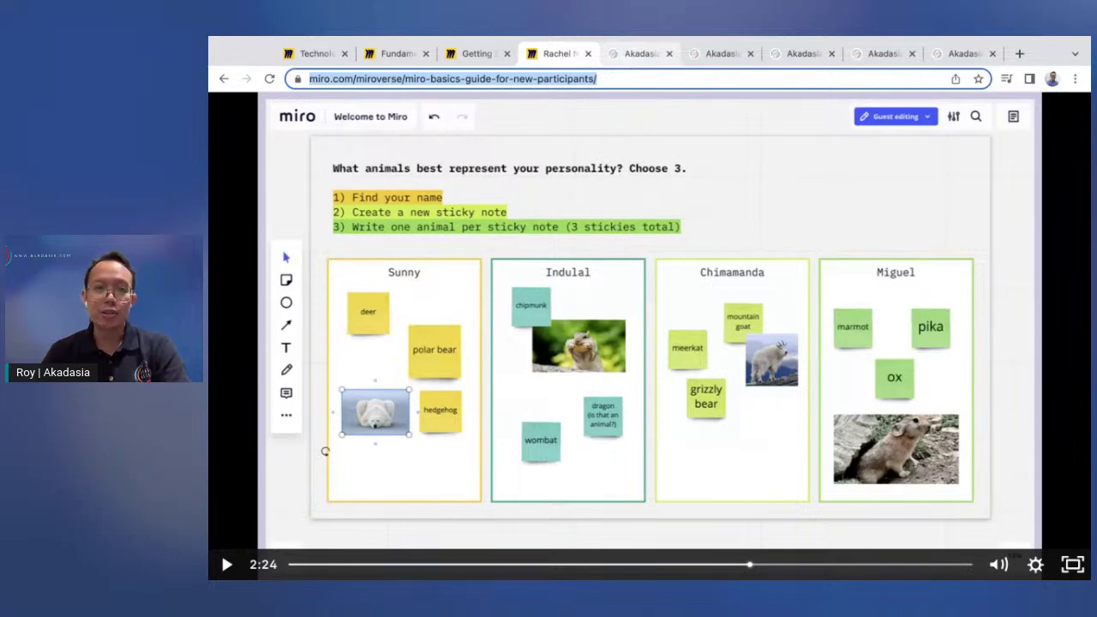
pyautogui.click(639, 53)
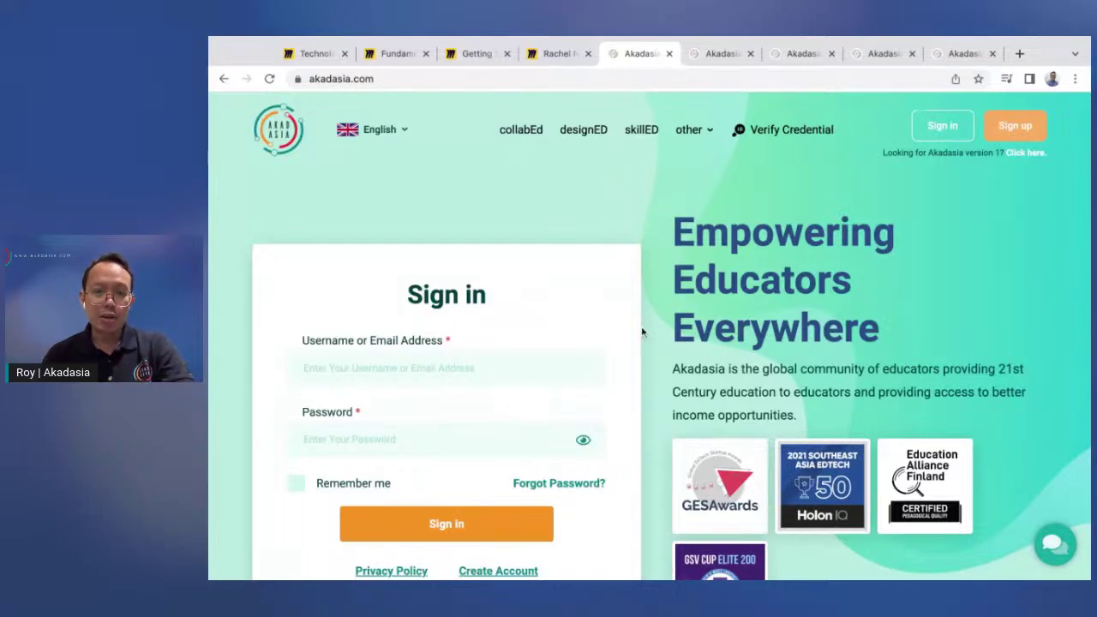
# Open the Akadasia Sign up page, choose Teacher as the account type, and scroll the form.
pyautogui.click(379, 78)
pyautogui.click(712, 55)
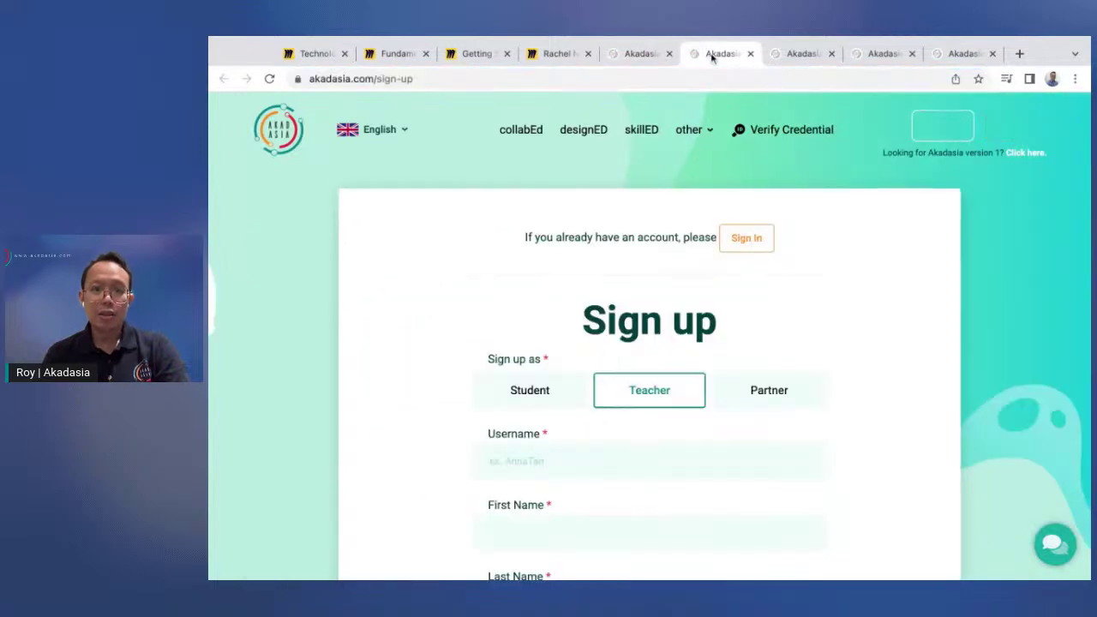
pyautogui.click(683, 402)
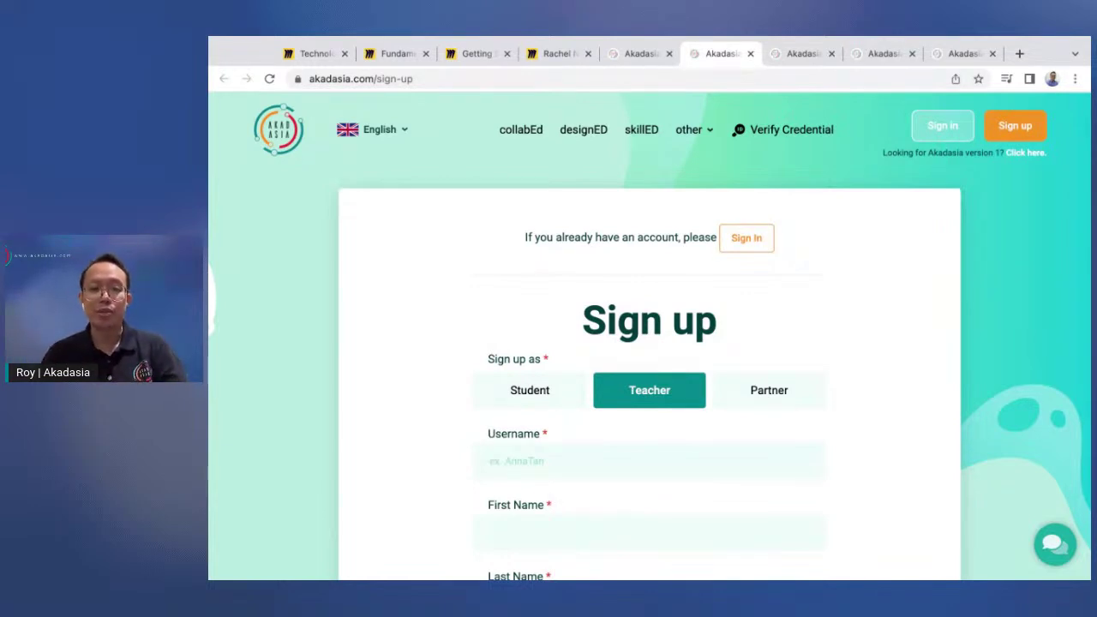
pyautogui.click(656, 393)
pyautogui.scroll(-2, 656, 395)
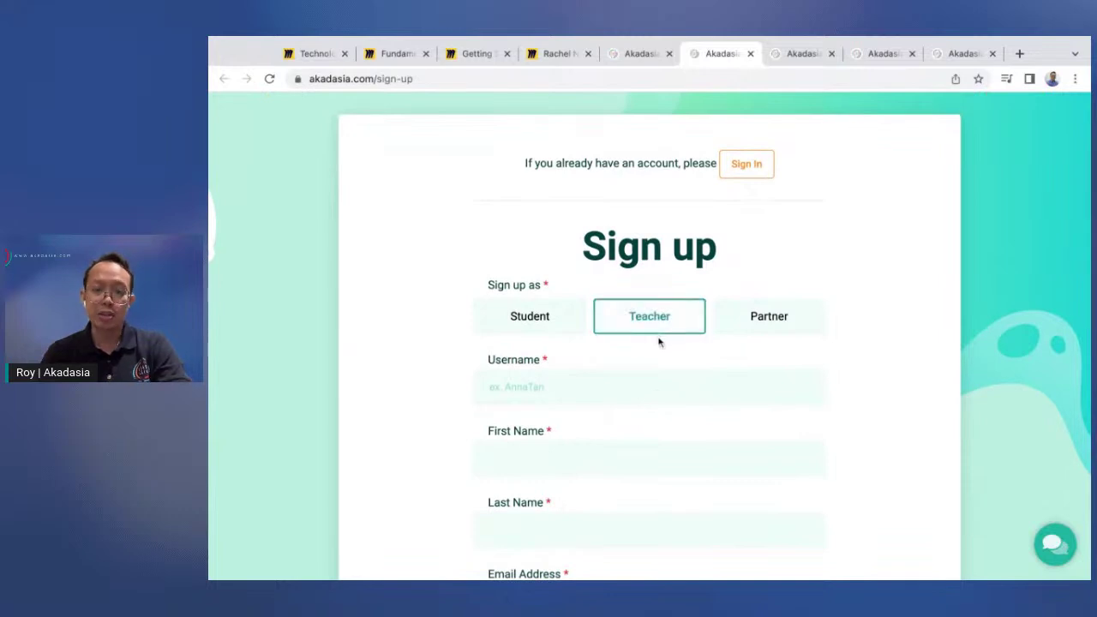
pyautogui.scroll(-4, 658, 339)
pyautogui.scroll(5, 659, 343)
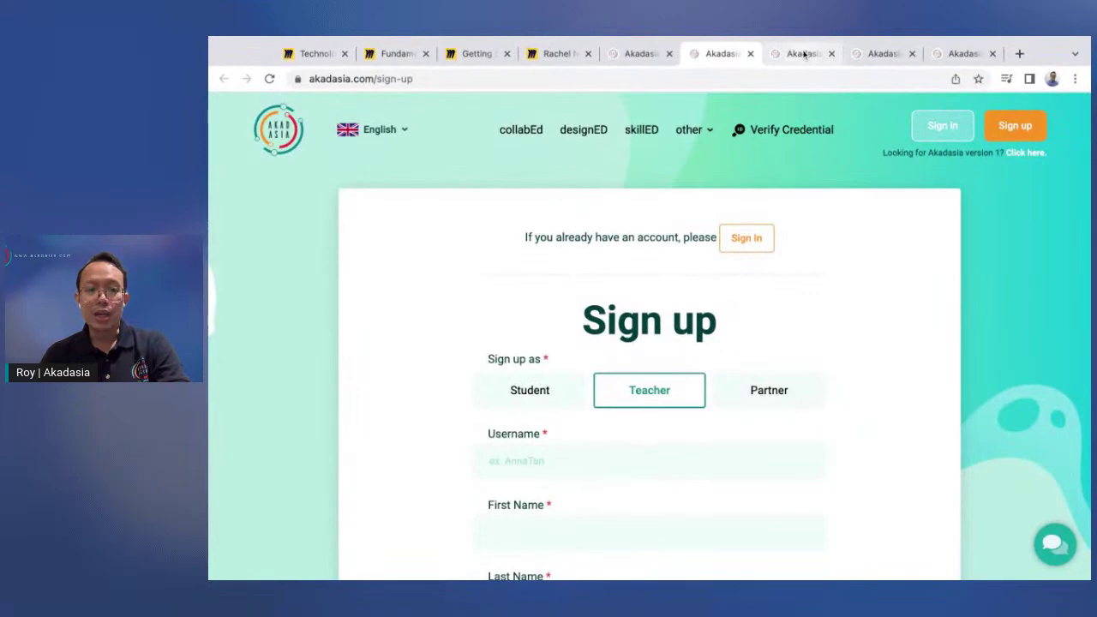
# Browse the Akadasia collabEd community feed, then move to the Miro course tab.
pyautogui.click(804, 55)
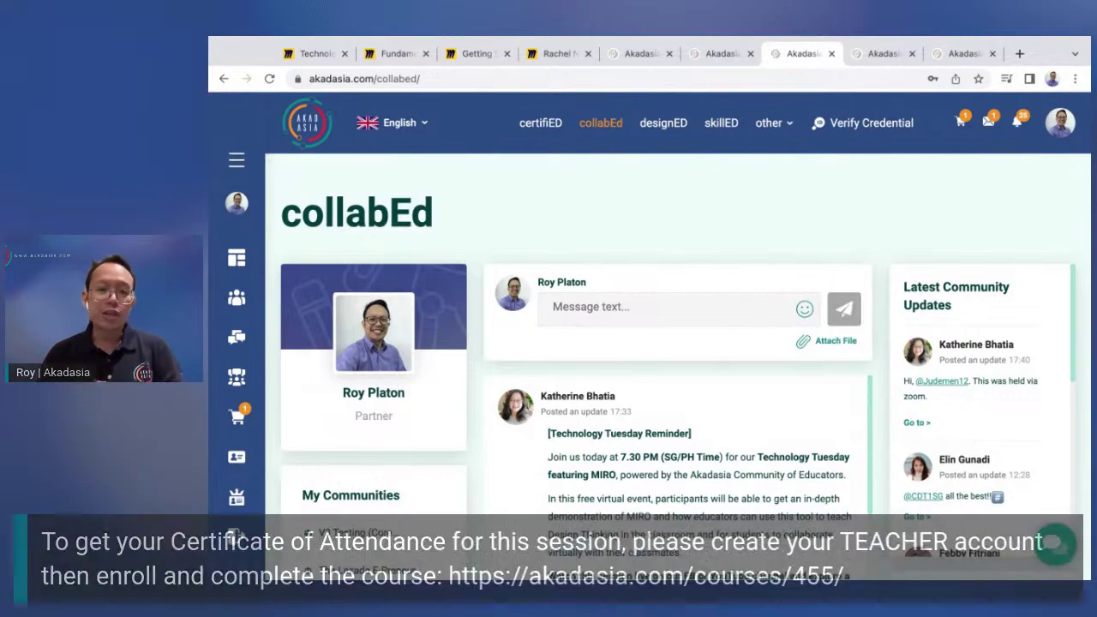
pyautogui.scroll(-8, 485, 398)
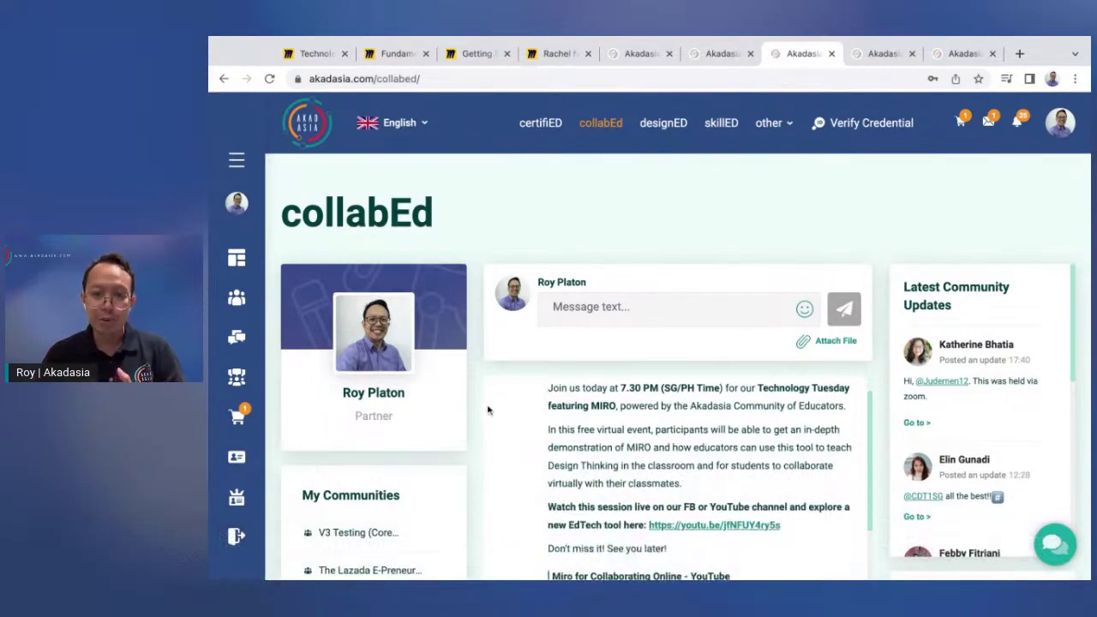
pyautogui.scroll(-3, 476, 437)
pyautogui.scroll(2, 566, 360)
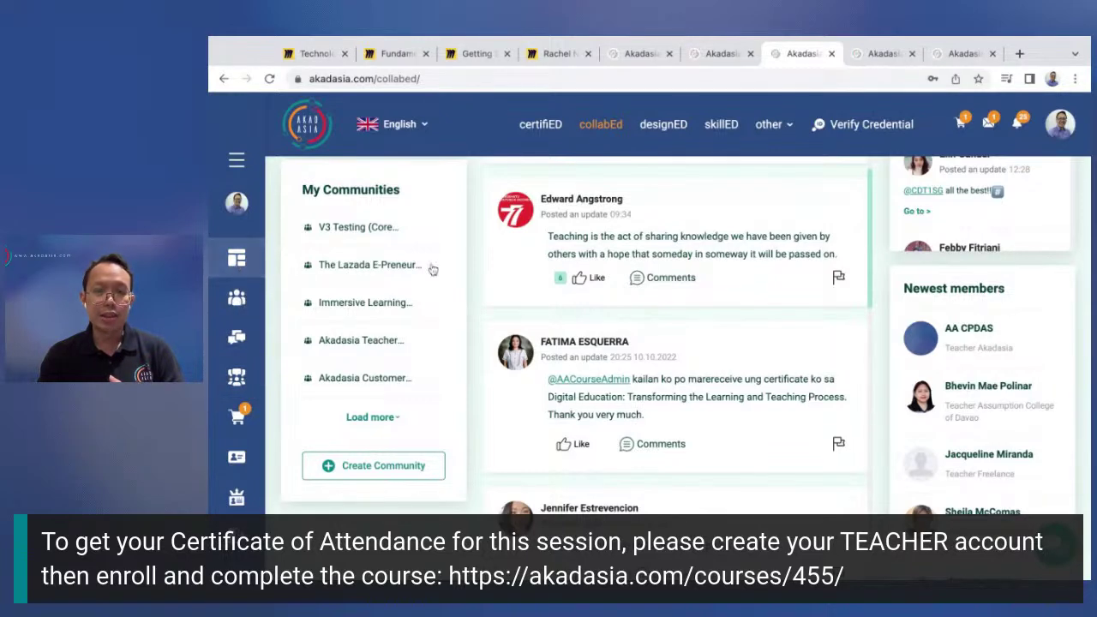
pyautogui.scroll(4, 449, 271)
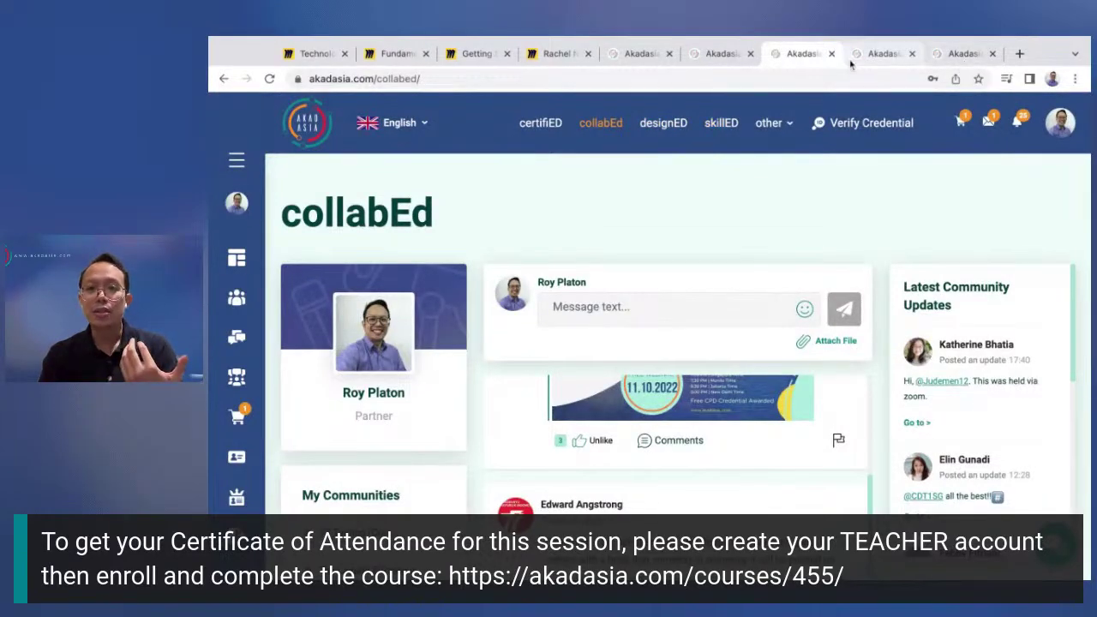
pyautogui.click(879, 54)
# Scan the Courses list, then return to the Miro for Collaborating Online course page (courses/455).
pyautogui.click(961, 54)
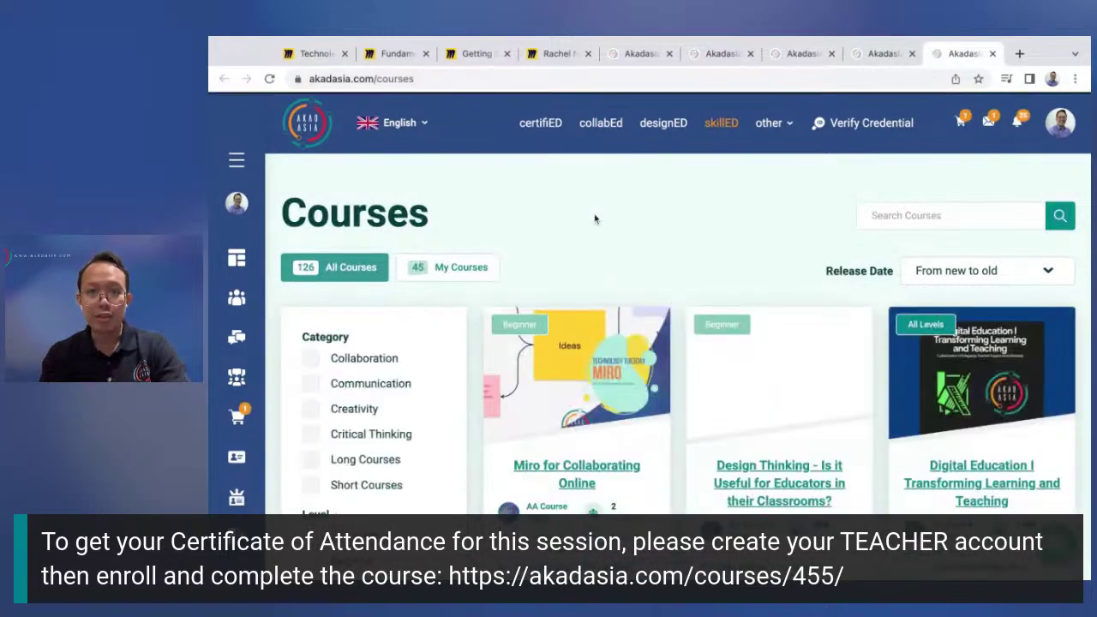
pyautogui.scroll(-2, 545, 382)
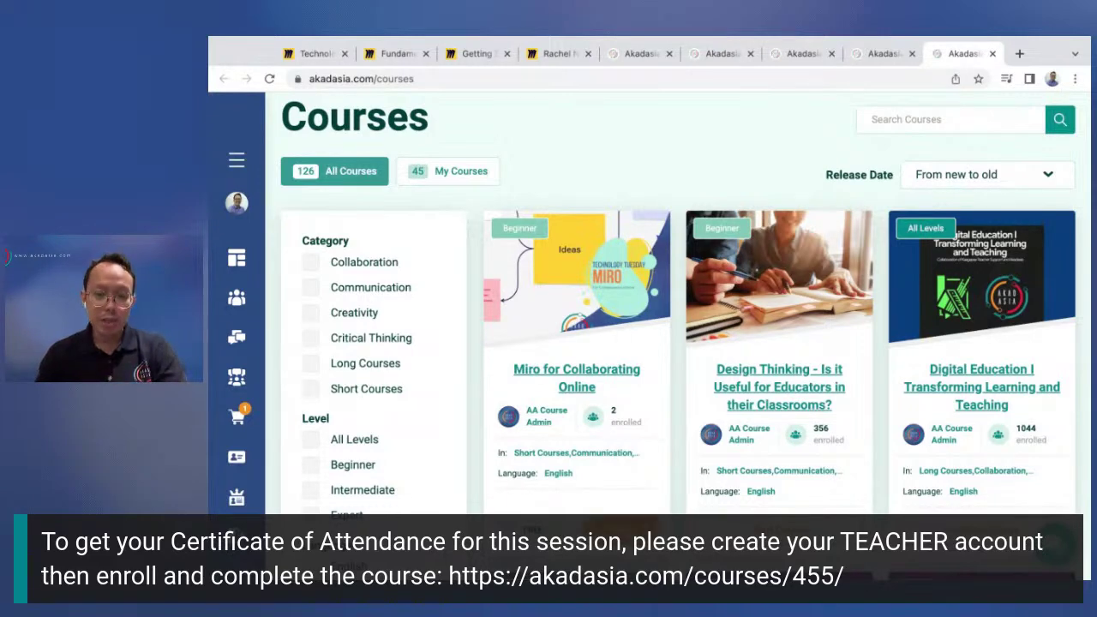
pyautogui.click(883, 53)
pyautogui.scroll(-5, 491, 334)
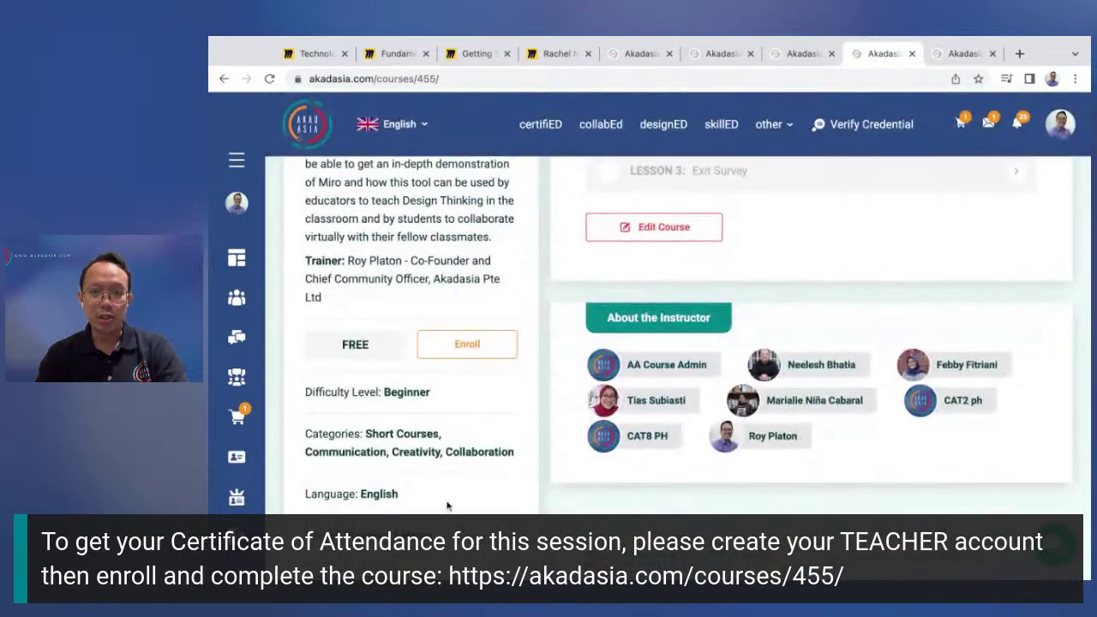
pyautogui.scroll(3, 625, 368)
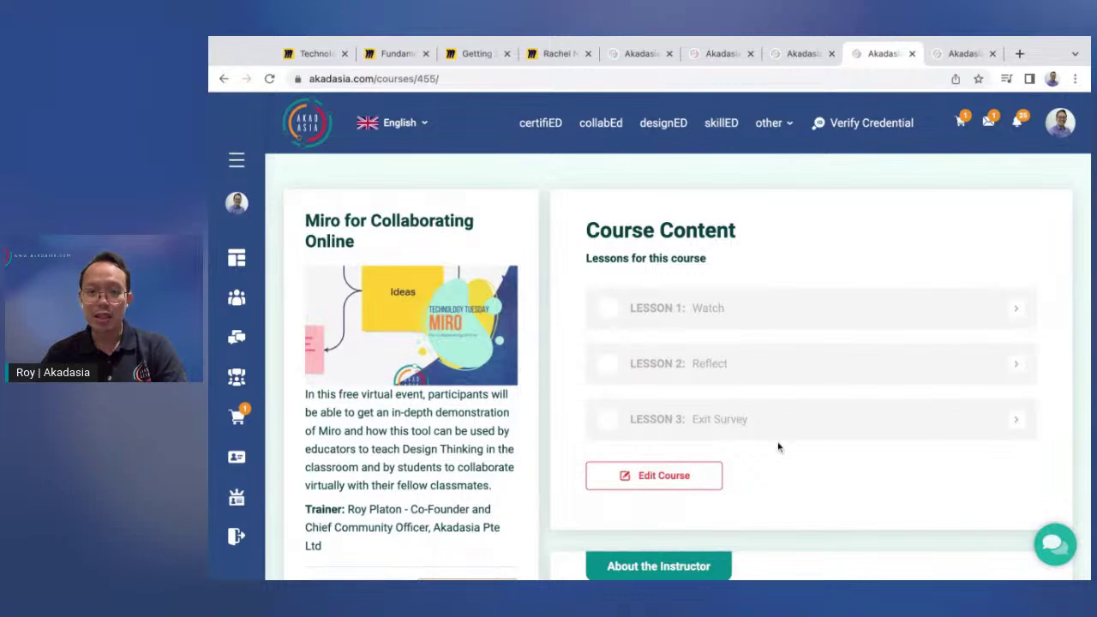
pyautogui.scroll(-4, 779, 447)
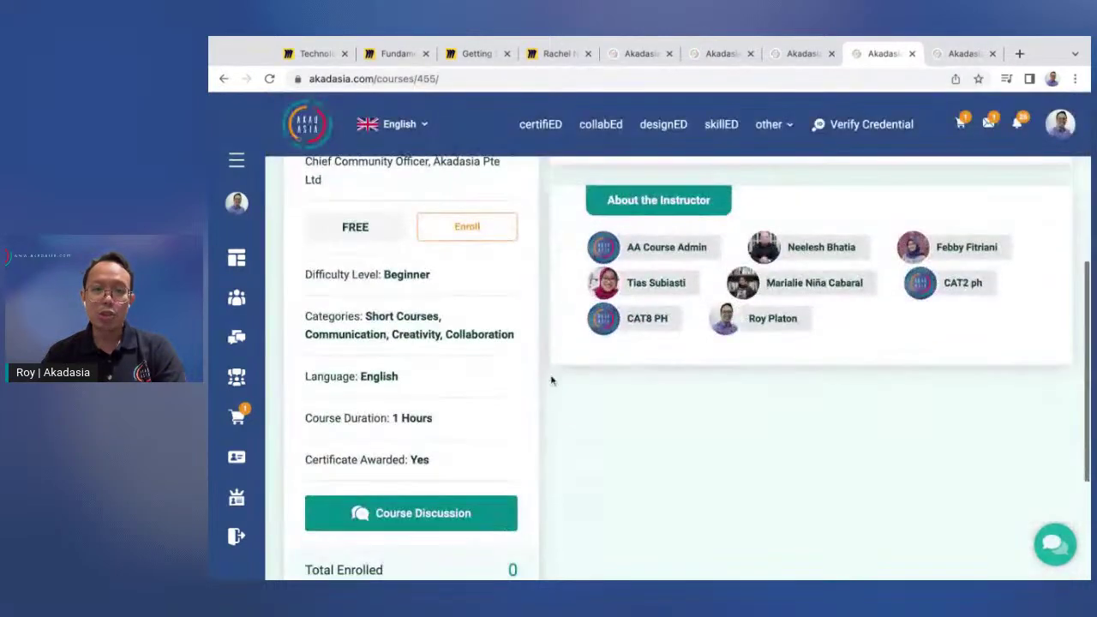
pyautogui.scroll(3, 664, 345)
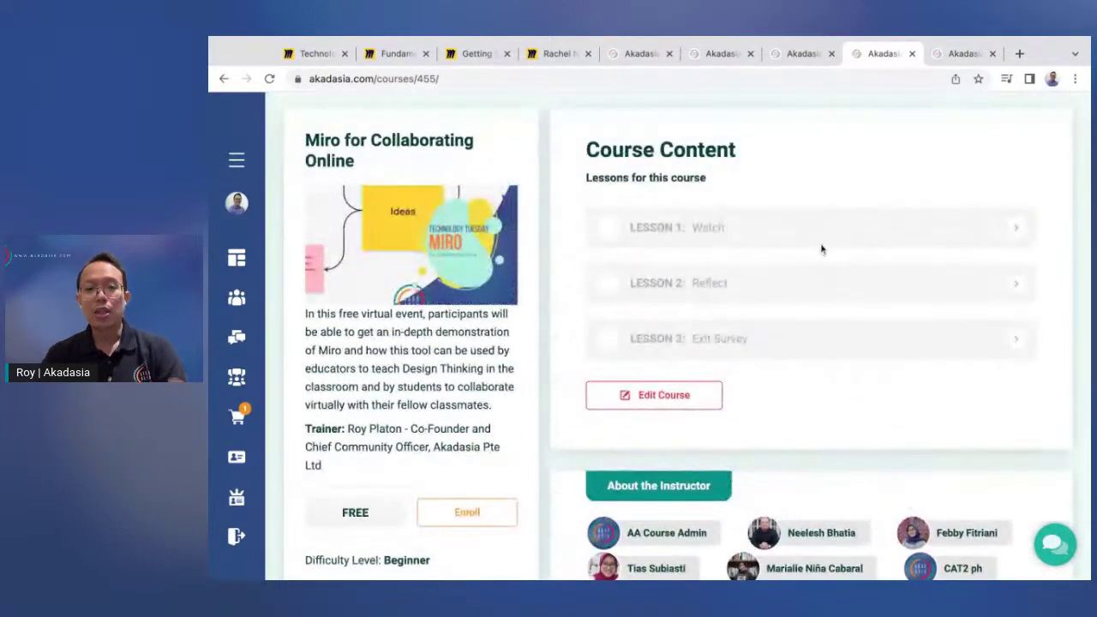
pyautogui.scroll(2, 821, 249)
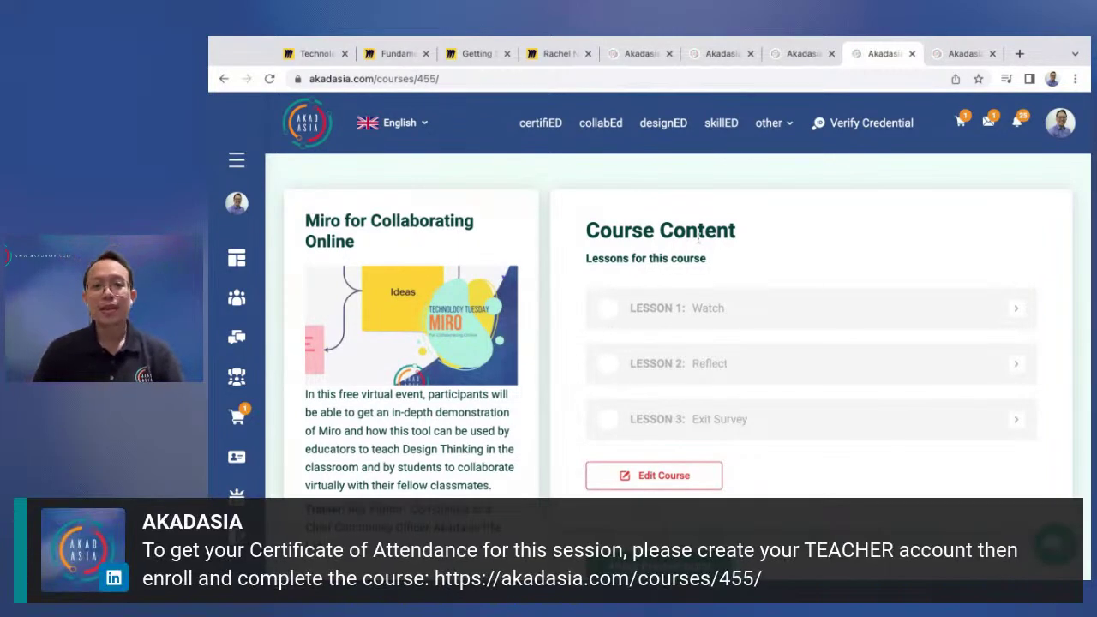
pyautogui.scroll(-2, 502, 320)
pyautogui.scroll(2, 500, 315)
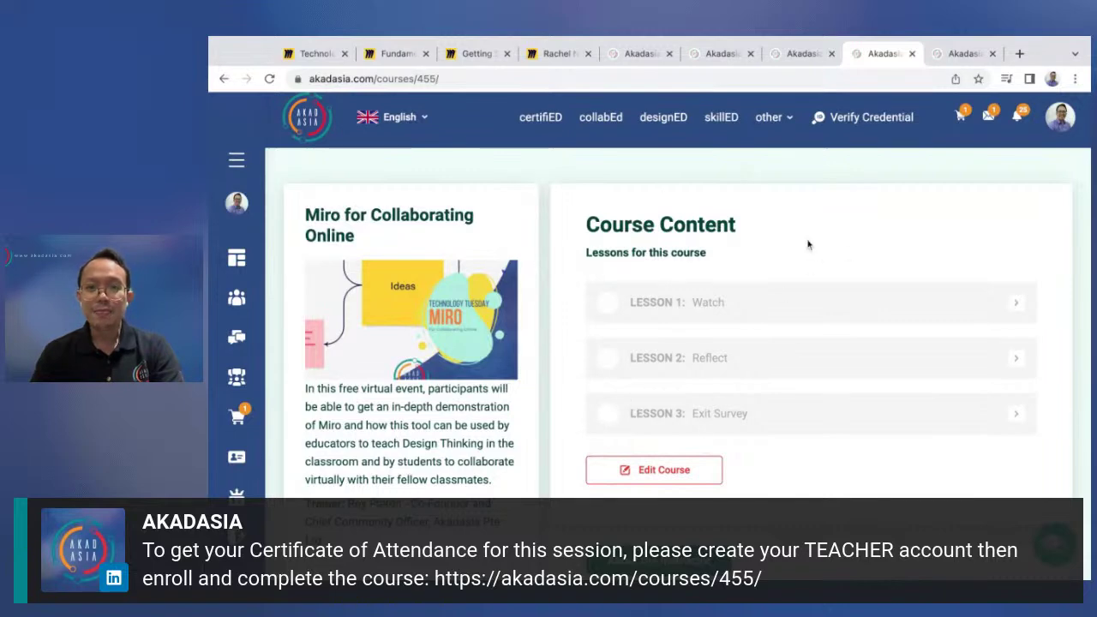
# Switch back to the Technology Tuesday Miro Demo board with participants' notes and drawings.
pyautogui.click(315, 53)
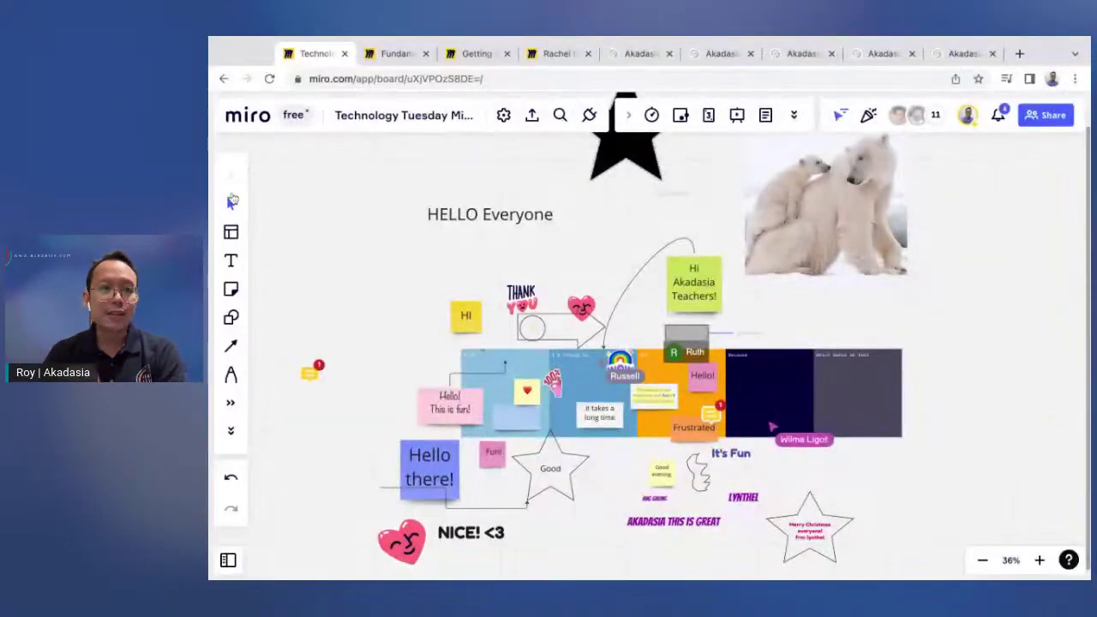
# Go to the dashboard of all boards, scroll the board list, and peek at the current team's options.
pyautogui.click(236, 116)
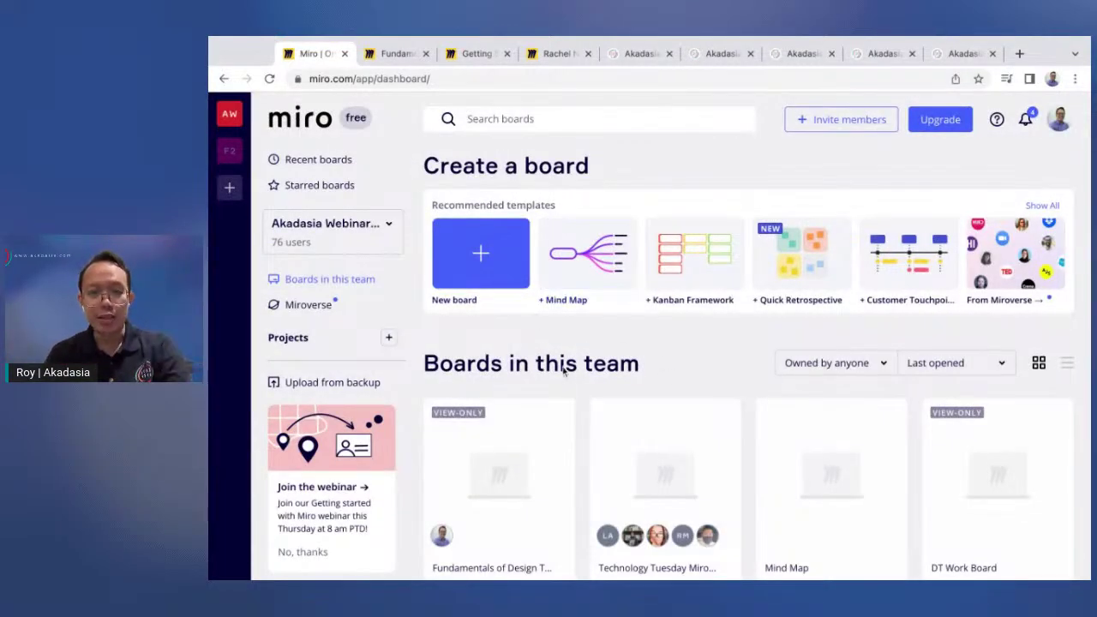
pyautogui.scroll(-2, 585, 393)
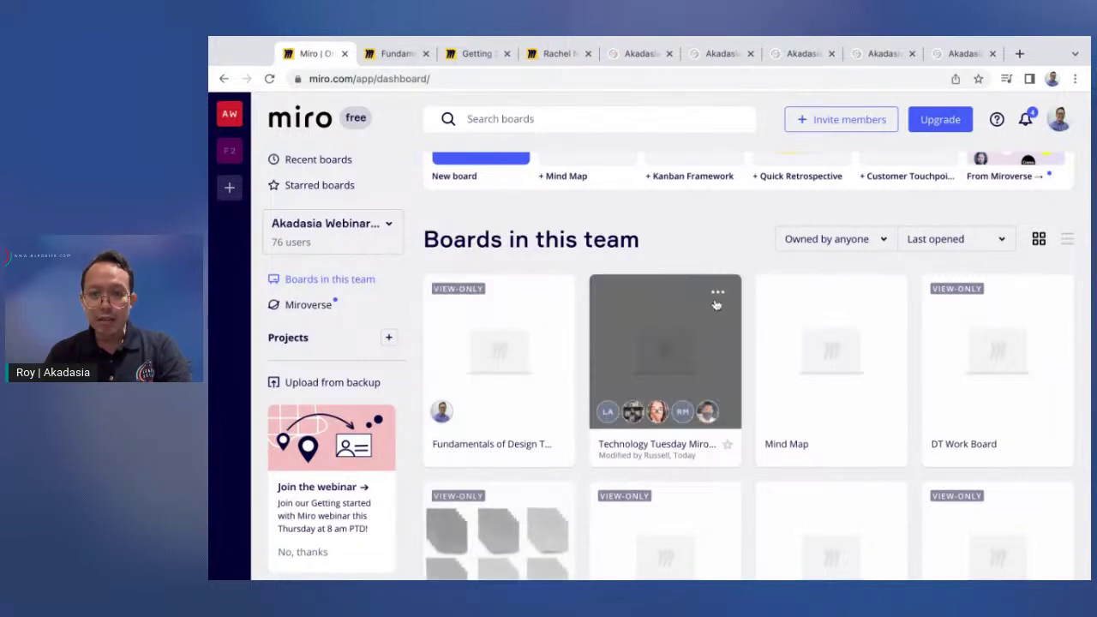
pyautogui.scroll(-1, 656, 445)
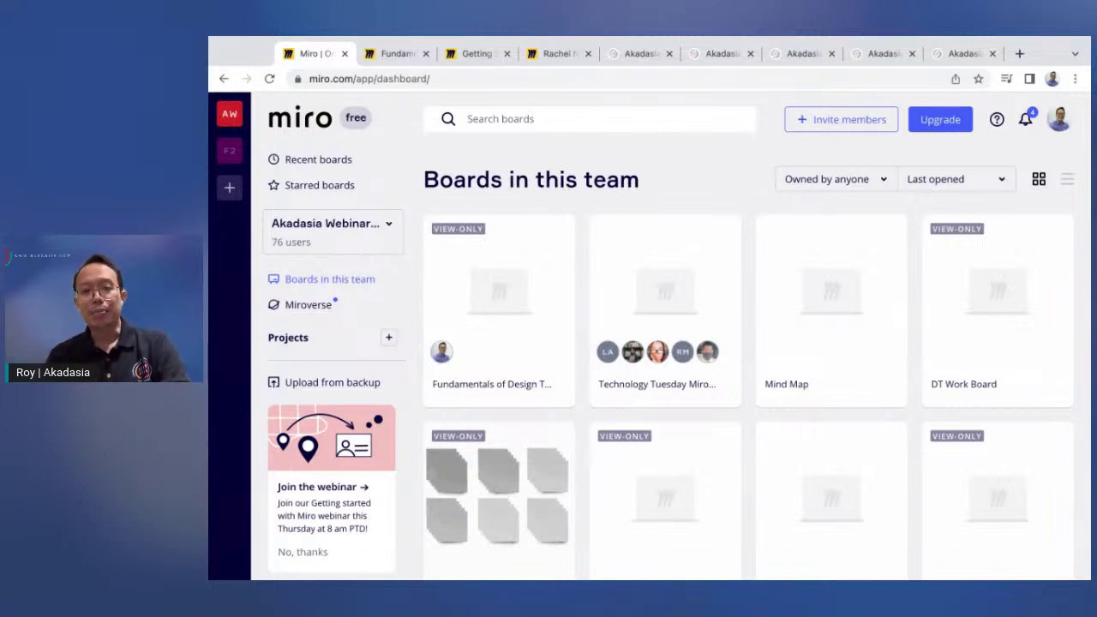
pyautogui.scroll(3, 712, 182)
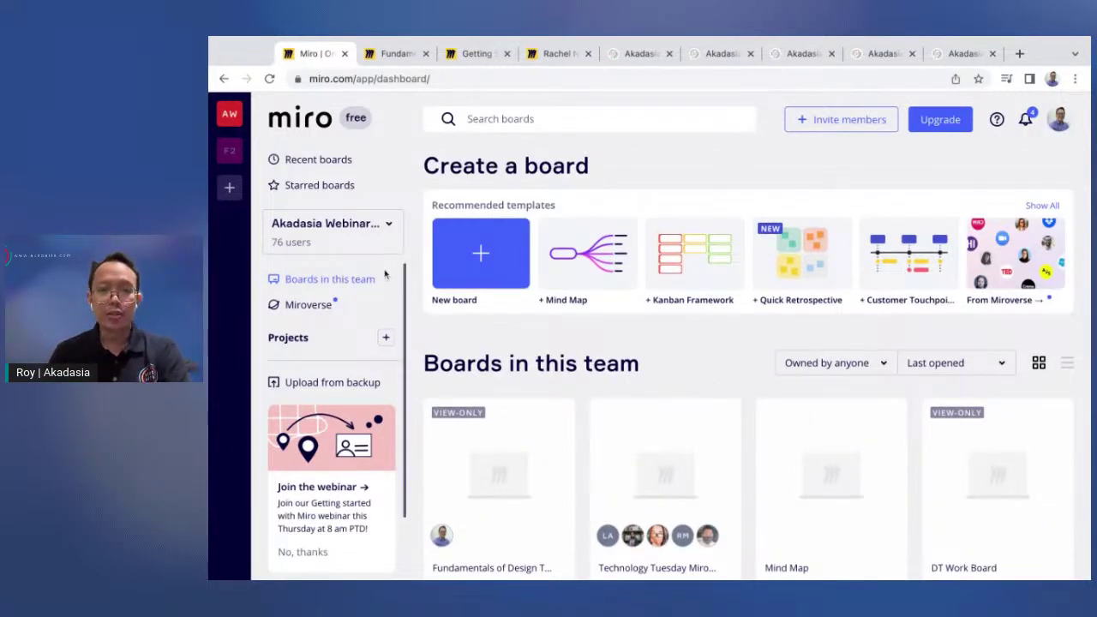
pyautogui.click(388, 237)
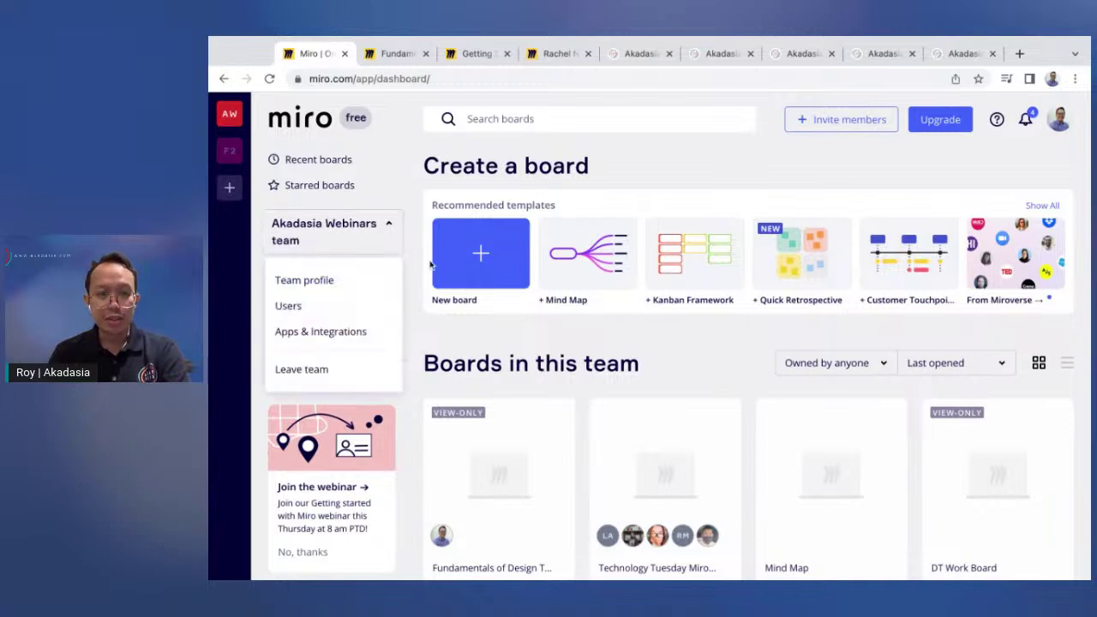
pyautogui.click(649, 360)
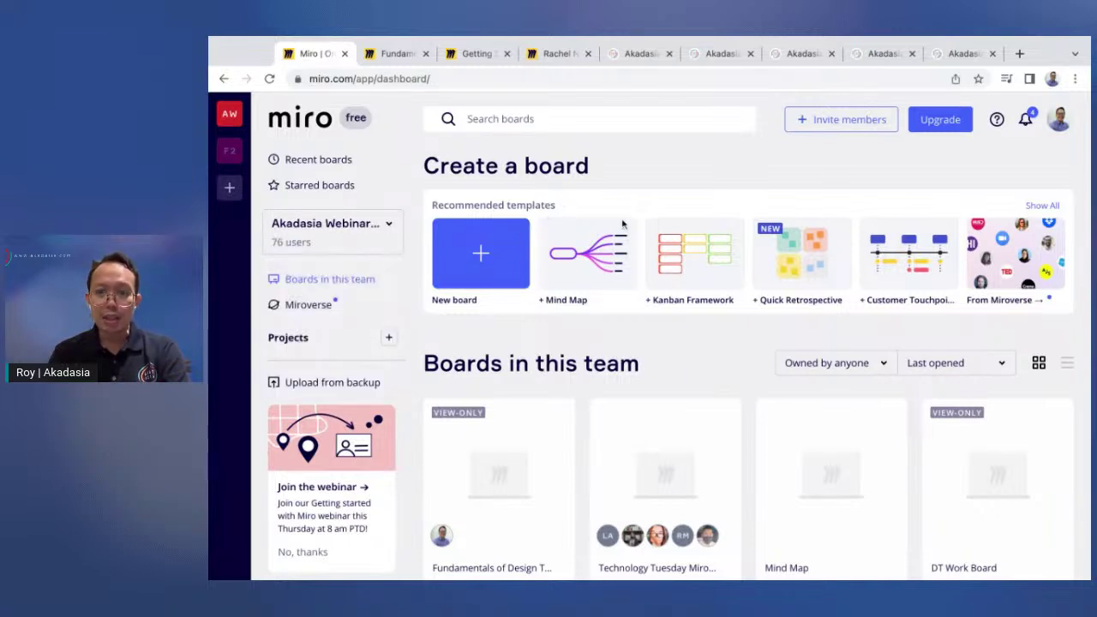
# Browse the full board template gallery, then close it with Esc.
pyautogui.click(1043, 206)
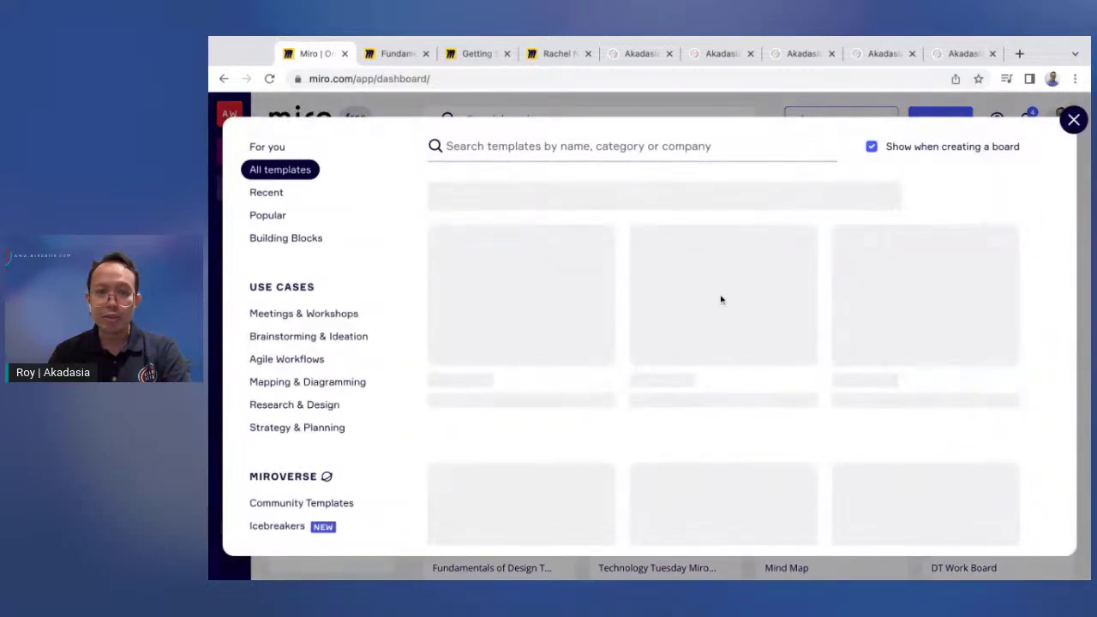
pyautogui.scroll(-1, 587, 356)
pyautogui.scroll(-5, 587, 356)
pyautogui.press('Escape')
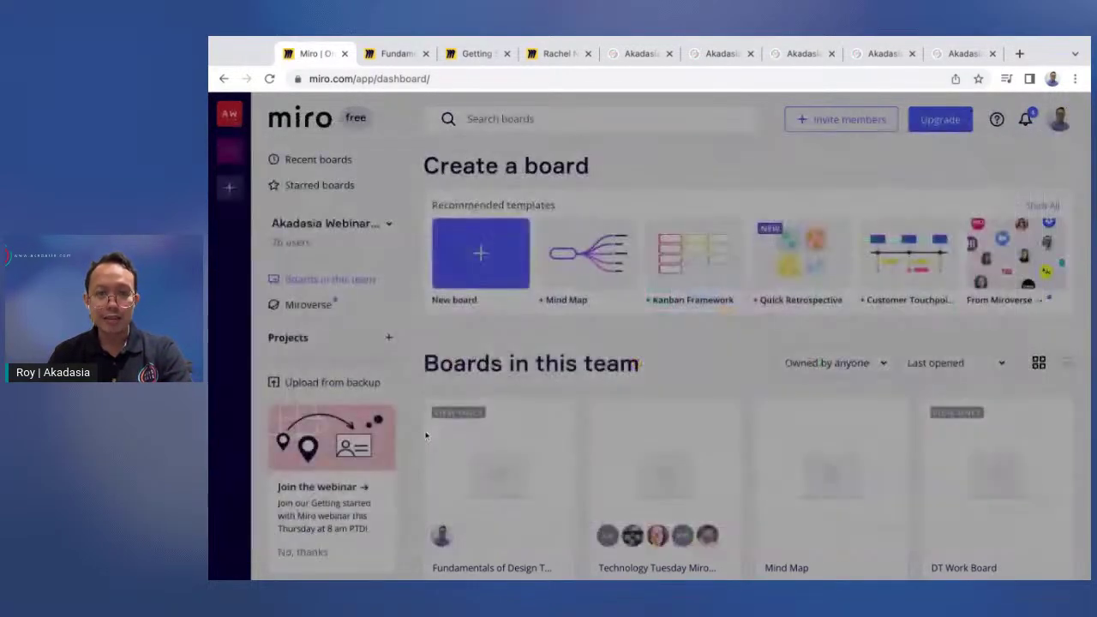
pyautogui.scroll(-2, 429, 438)
pyautogui.scroll(2, 429, 438)
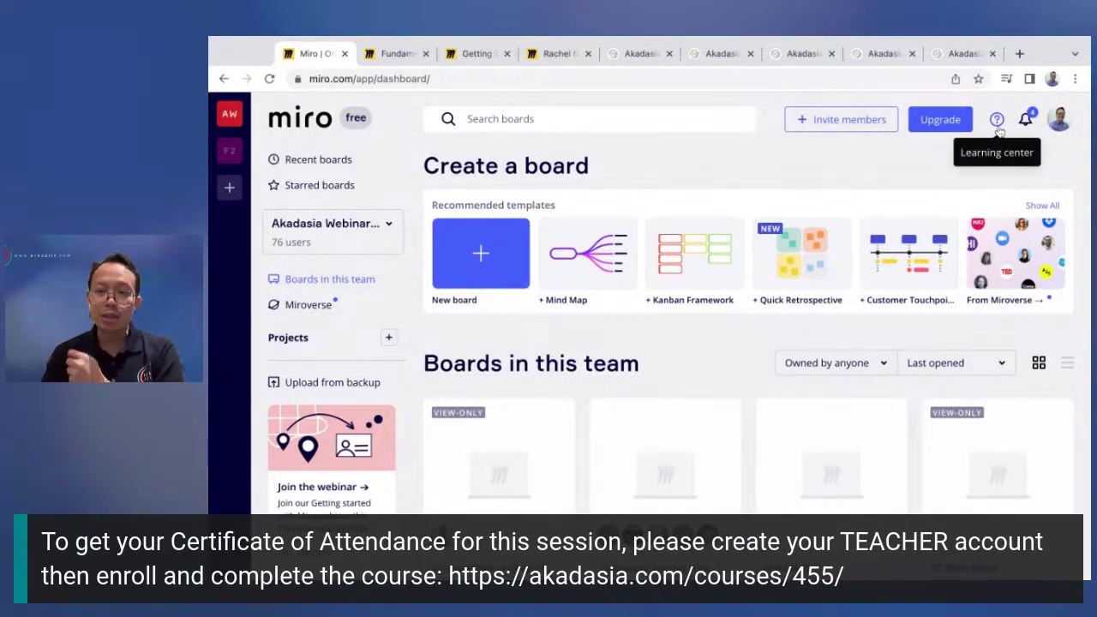
# Open the Learning Center and scroll its tutorials like What is Miro and Moving around.
pyautogui.click(999, 125)
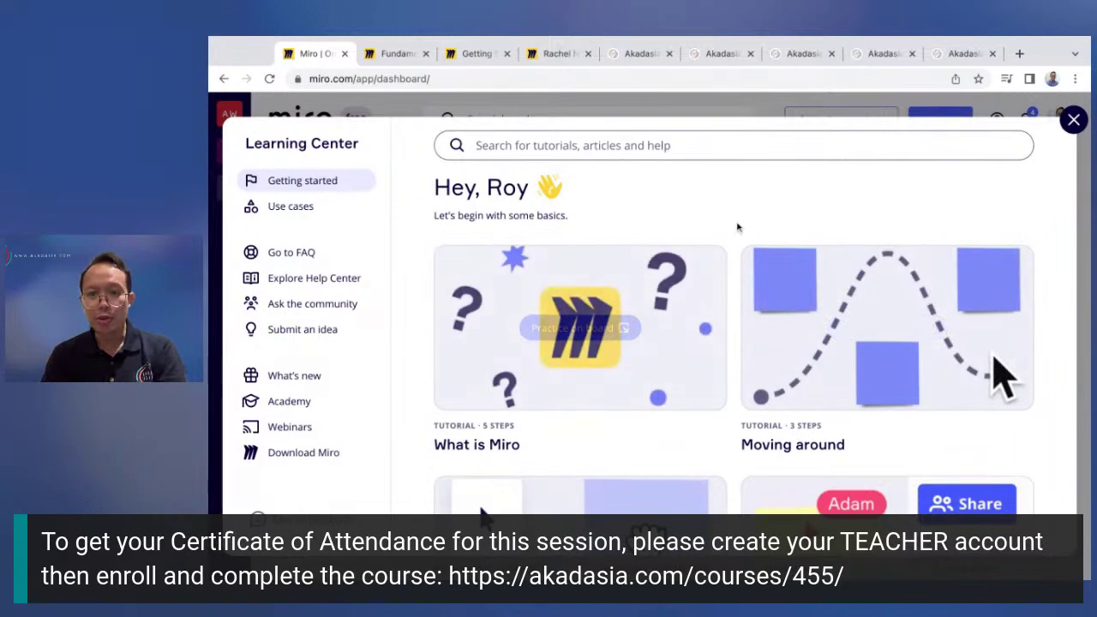
pyautogui.scroll(-1, 737, 225)
pyautogui.scroll(-4, 737, 225)
pyautogui.scroll(6, 737, 225)
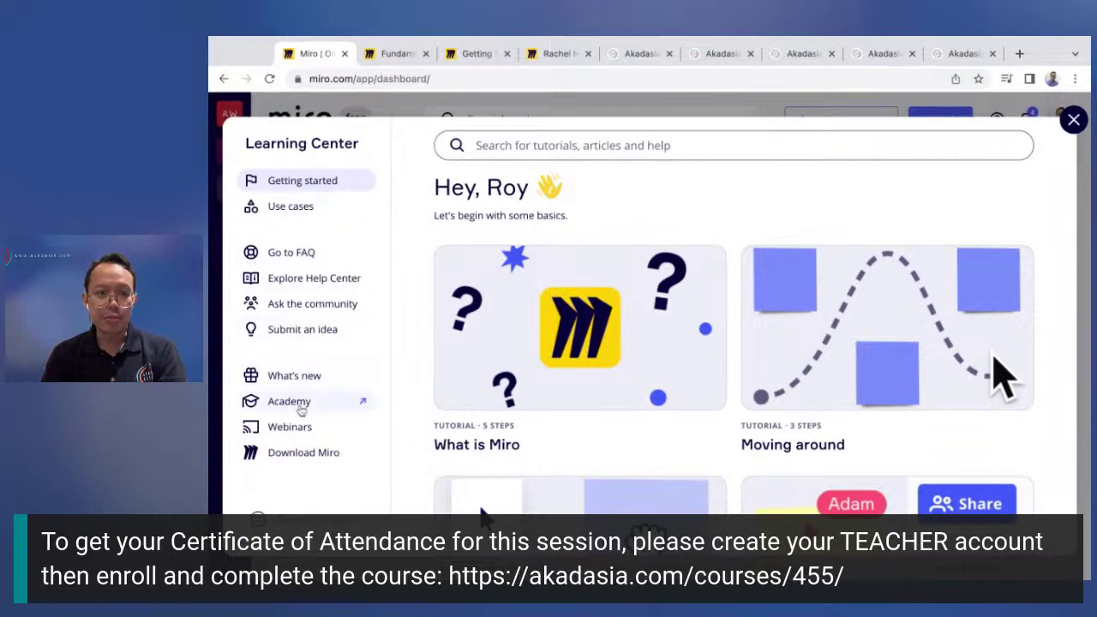
# Open Miro Academy from the Learning Center in a new tab and select its heading text.
pyautogui.click(302, 411)
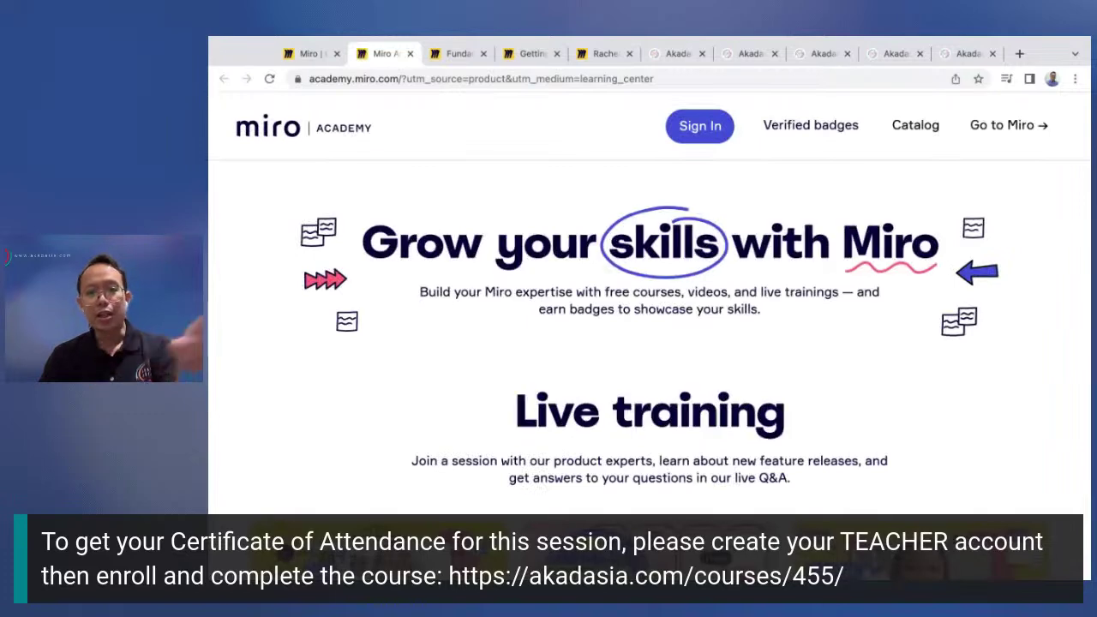
pyautogui.tripleClick(486, 415)
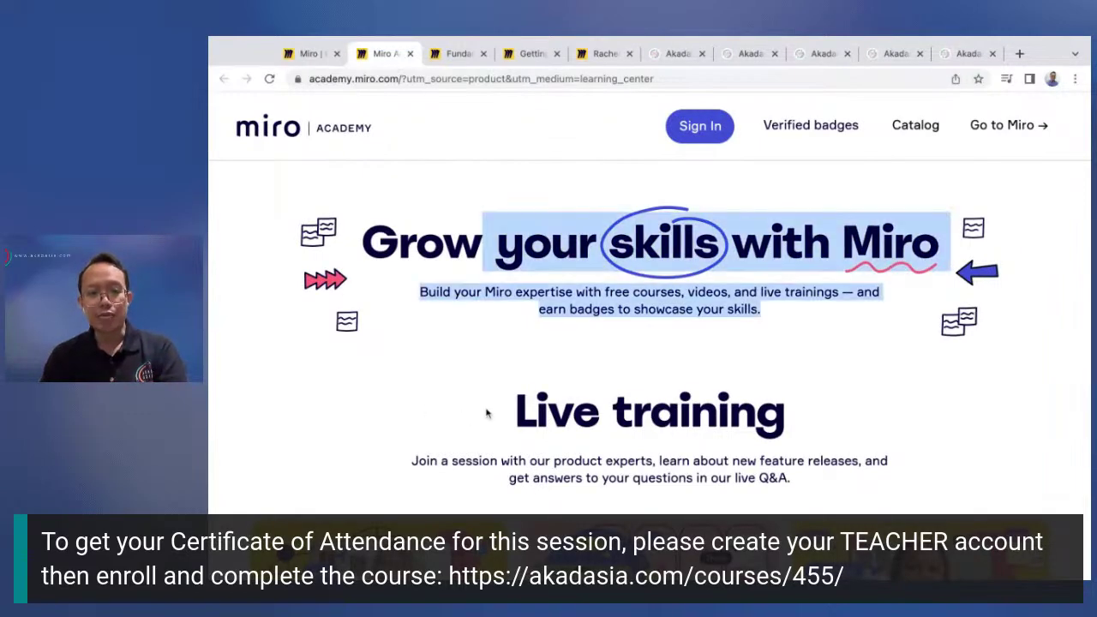
pyautogui.click(477, 326)
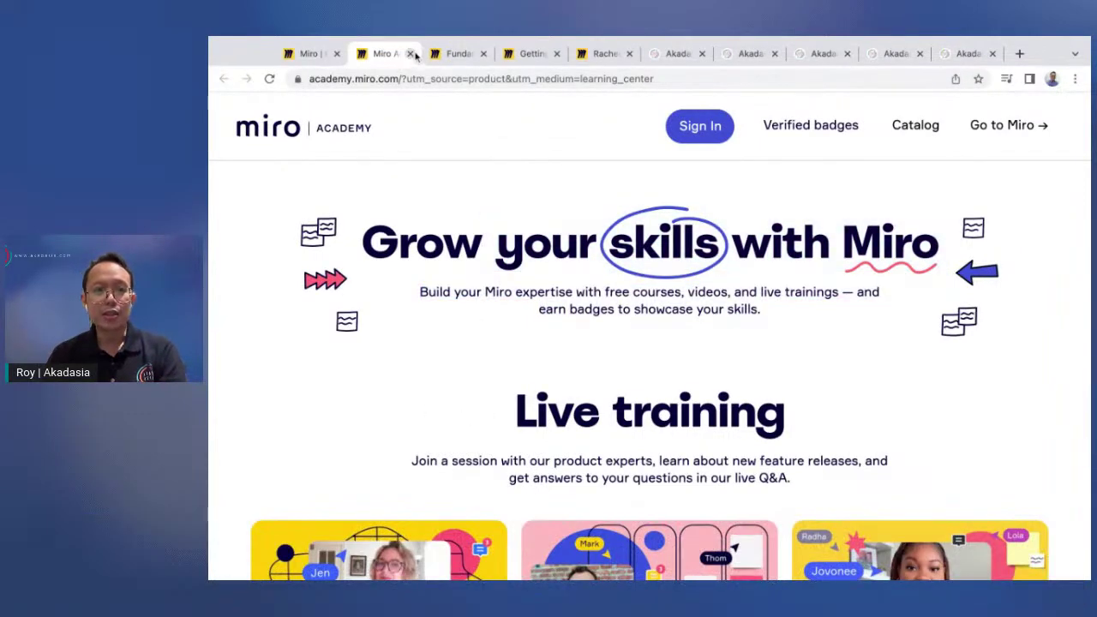
# Close the Miro Academy tab and the Learning Center, returning to the Akadasia course page.
pyautogui.click(409, 53)
pyautogui.click(1074, 120)
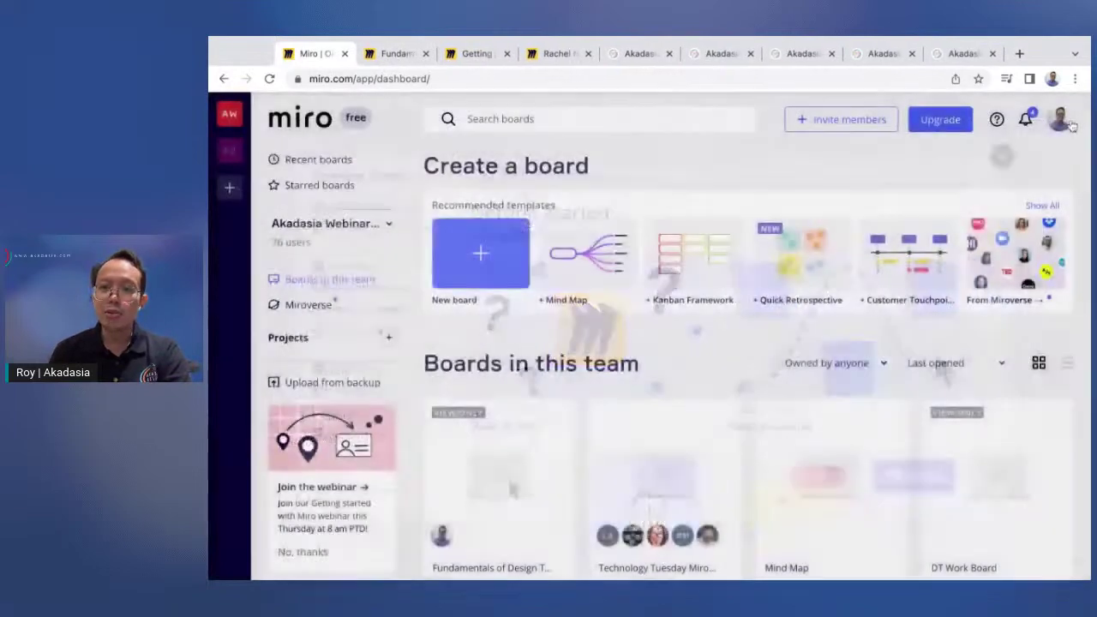
pyautogui.click(866, 57)
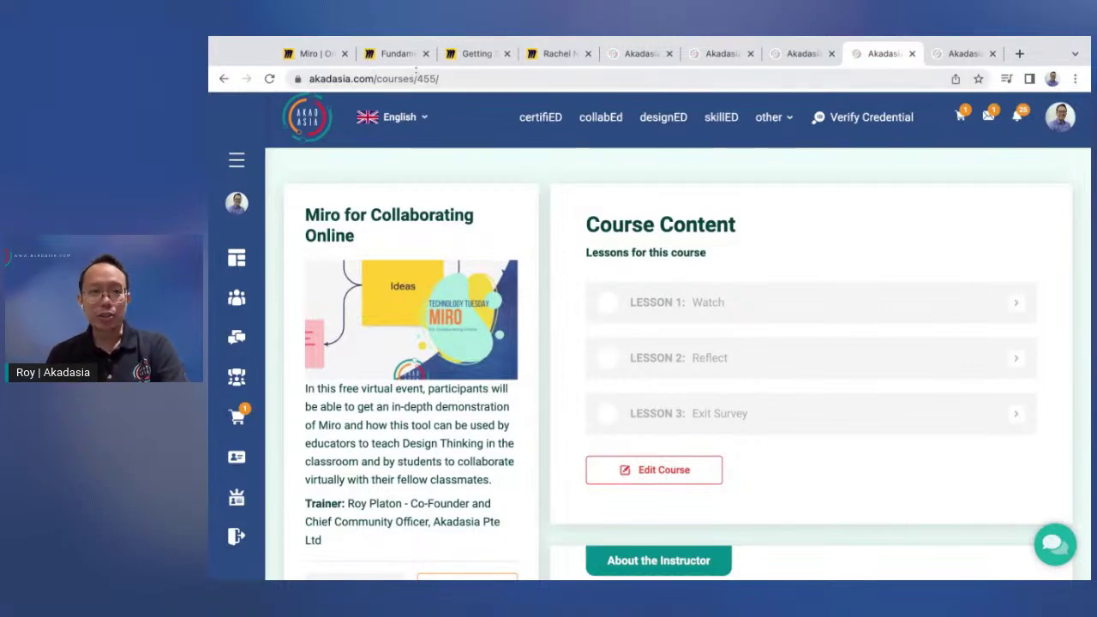
# Go from the Getting started course page back to the Fundamentals of Design Thinking board and pan across its Day 1 and Day 2 areas.
pyautogui.click(477, 54)
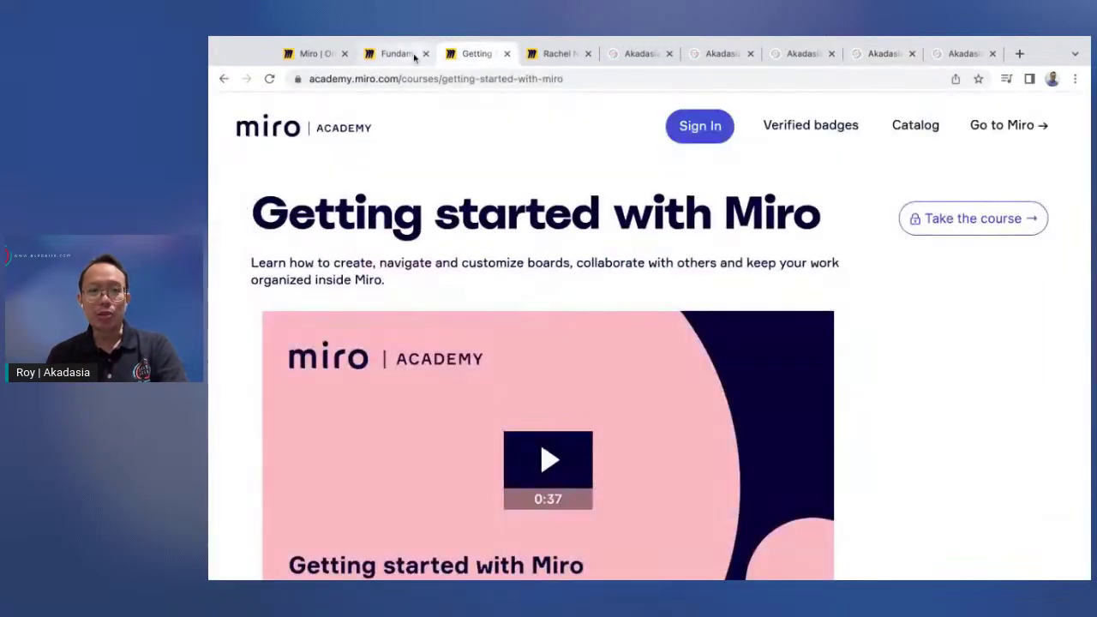
pyautogui.click(417, 53)
pyautogui.scroll(-3, 810, 305)
pyautogui.hscroll(3, 810, 305)
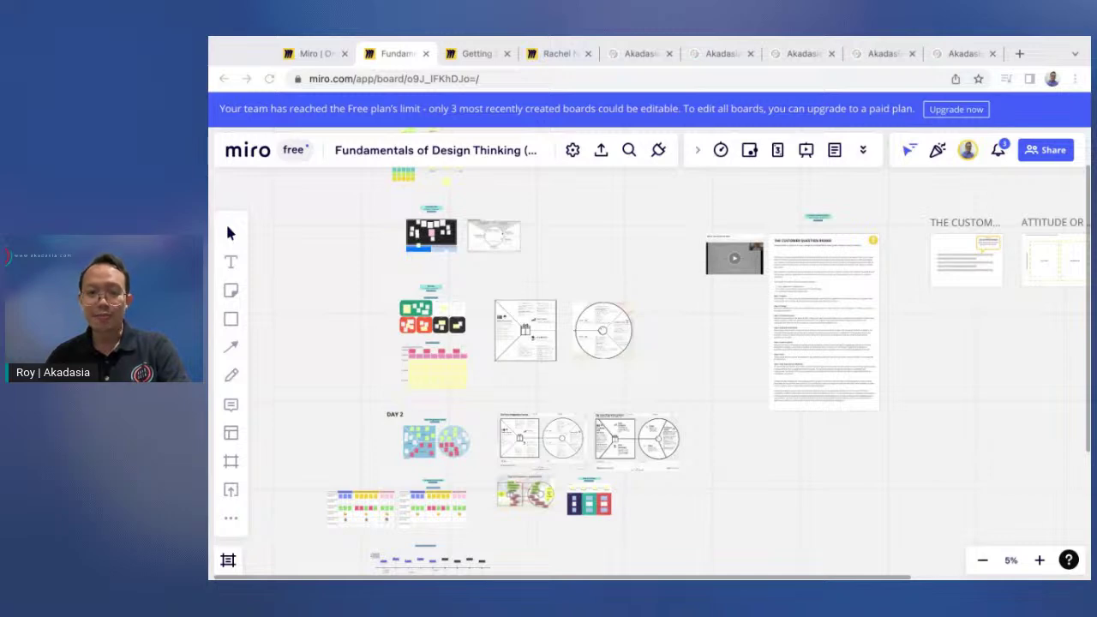
pyautogui.hotkey('alt', 'Tab')
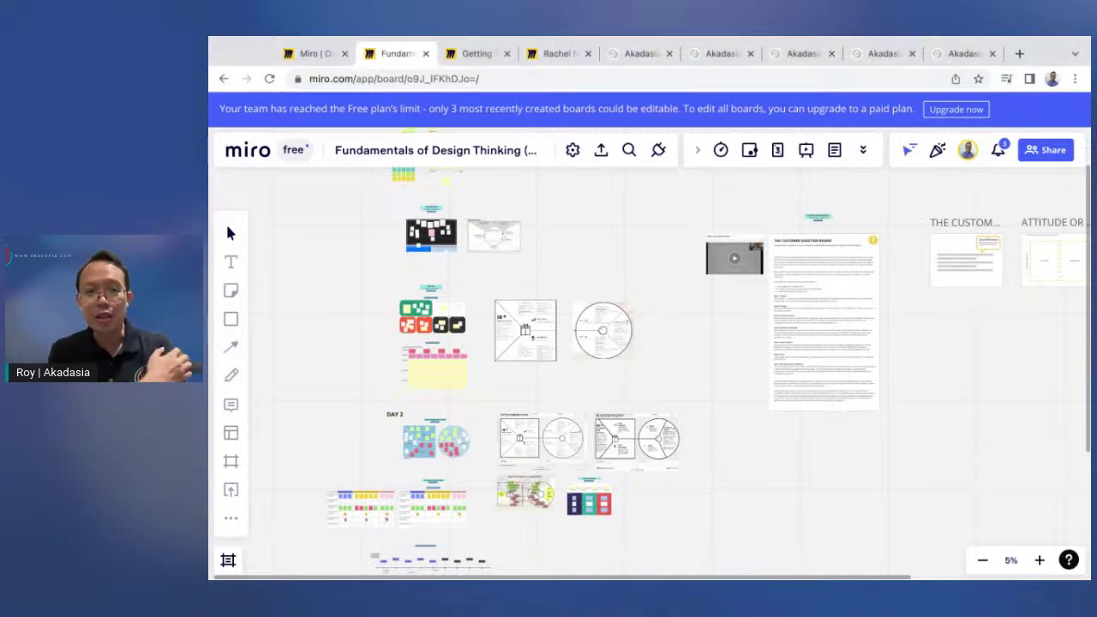
pyautogui.hotkey('alt', 'Tab')
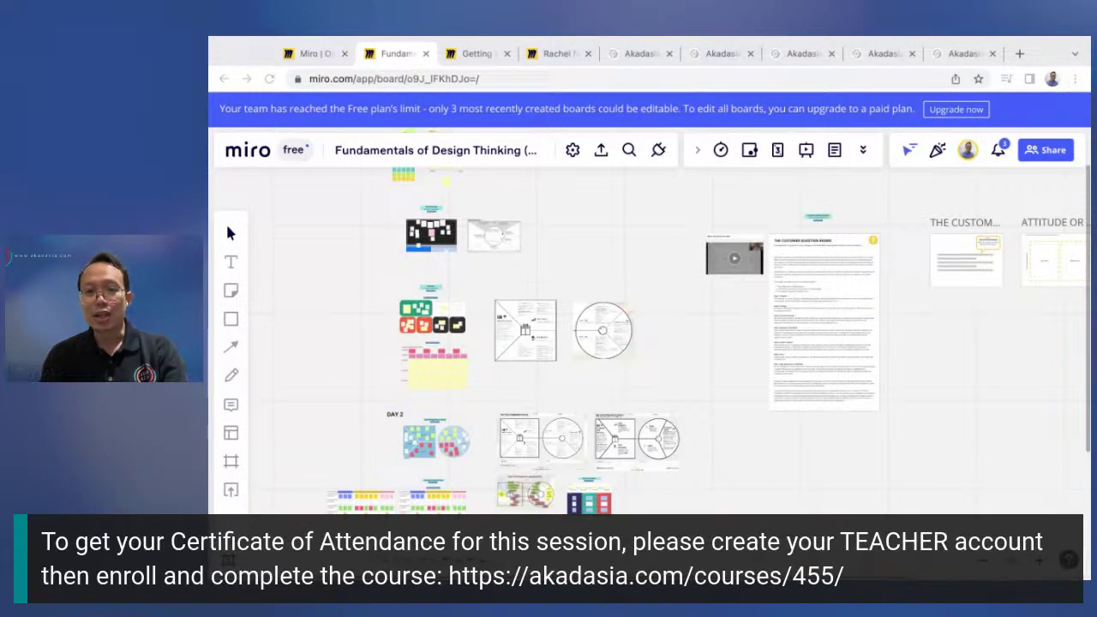
pyautogui.hotkey('alt', 'Tab')
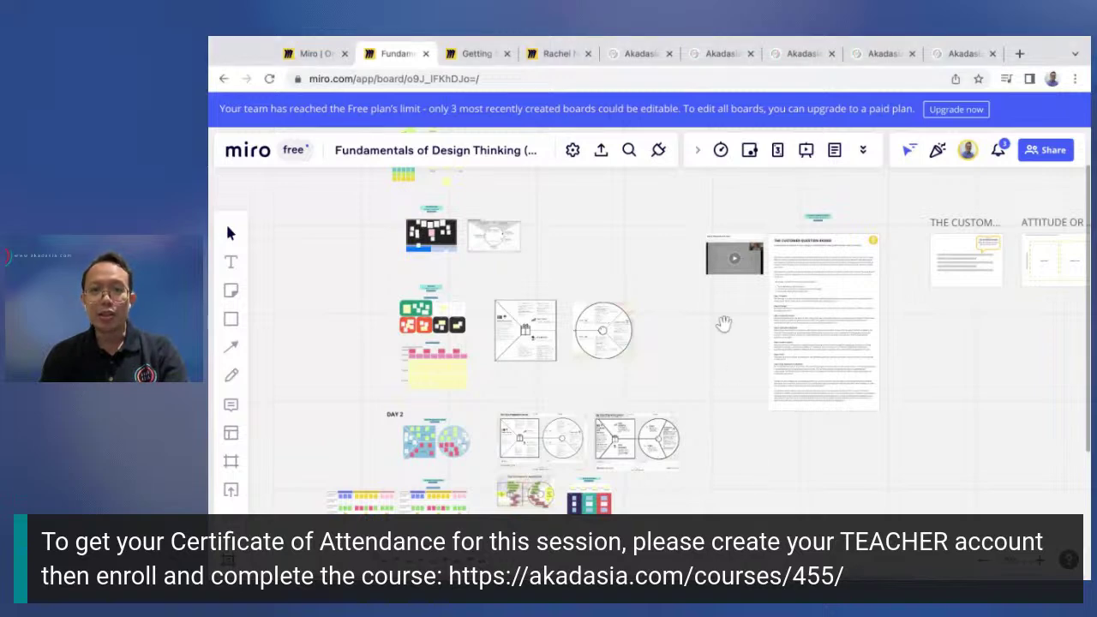
# Show the Akadasia sign-up, collabEd, Miro for Collaborating Online and Courses pages, then bring back the Miro dashboard.
pyautogui.click(716, 55)
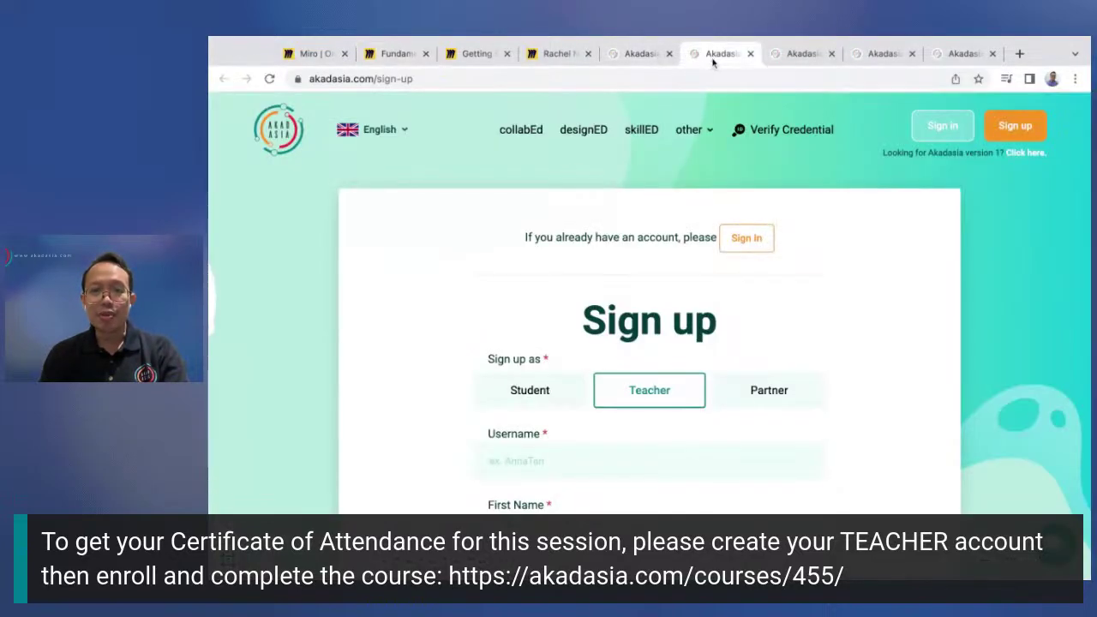
pyautogui.click(810, 56)
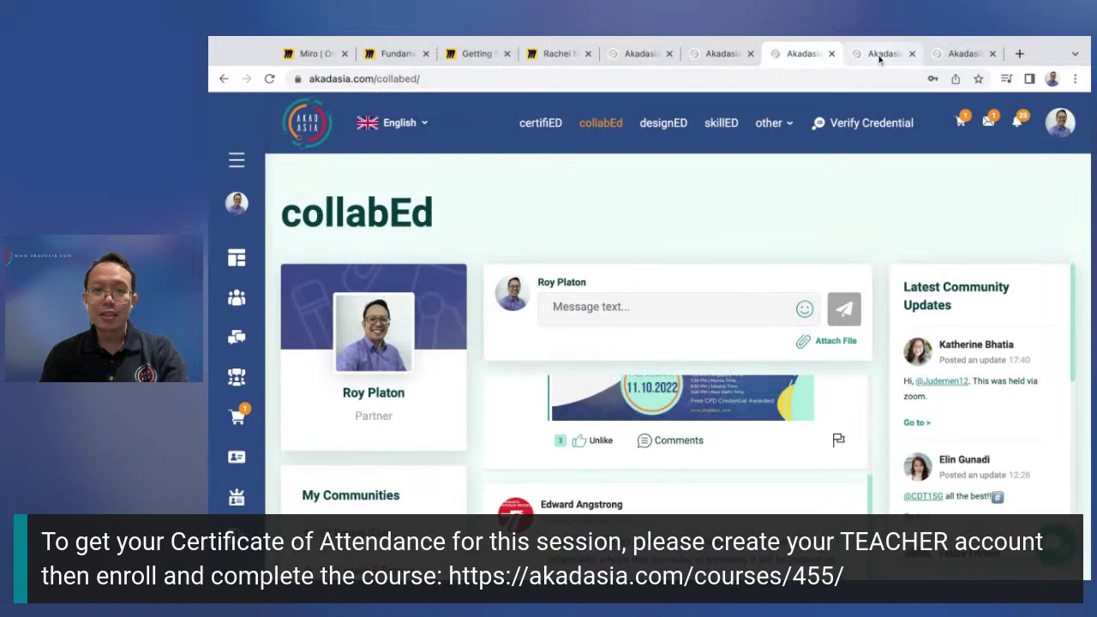
pyautogui.click(880, 55)
pyautogui.click(965, 53)
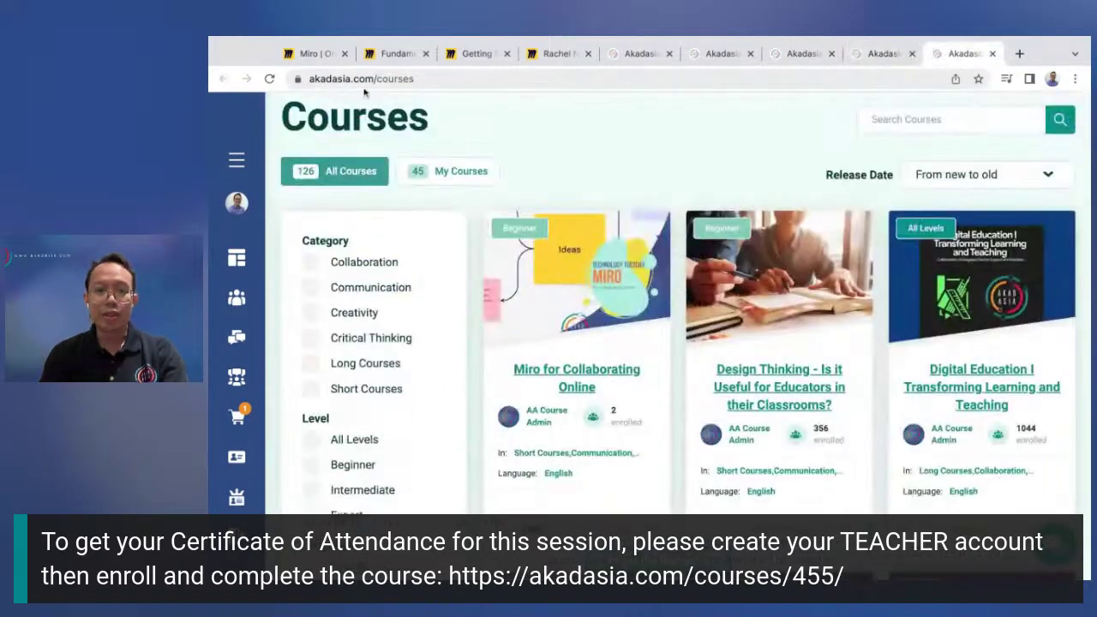
pyautogui.click(319, 54)
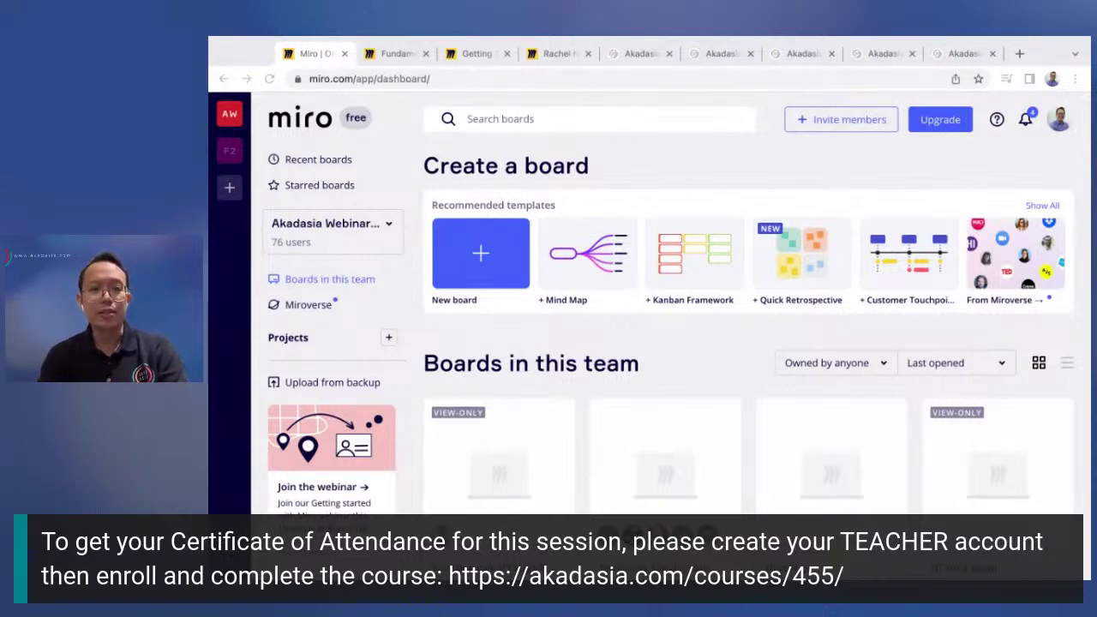
# Bring up the Fundamentals of Design Thinking board showing its DAY 2 canvases and The Customer Question Board.
pyautogui.click(406, 57)
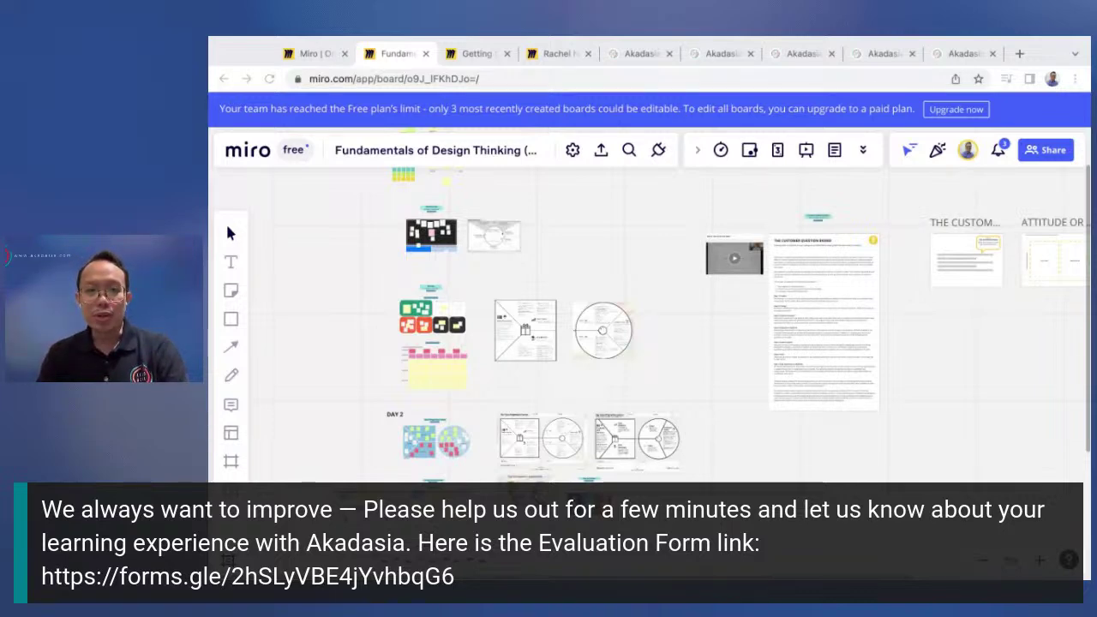
pyautogui.hotkey('alt', 'Tab')
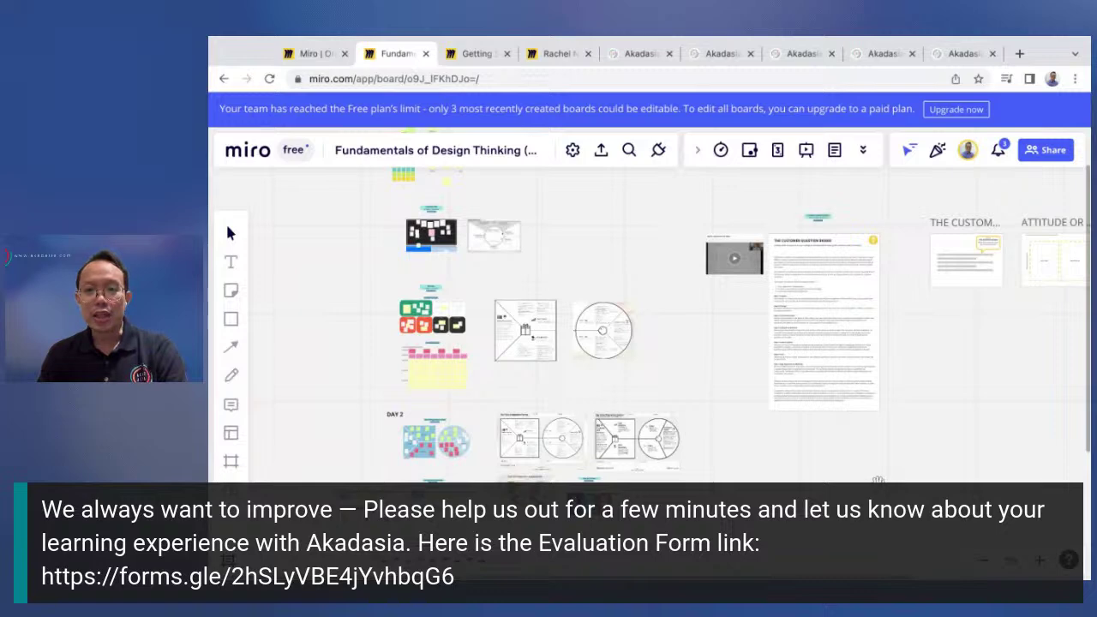
pyautogui.hotkey('alt', 'Tab')
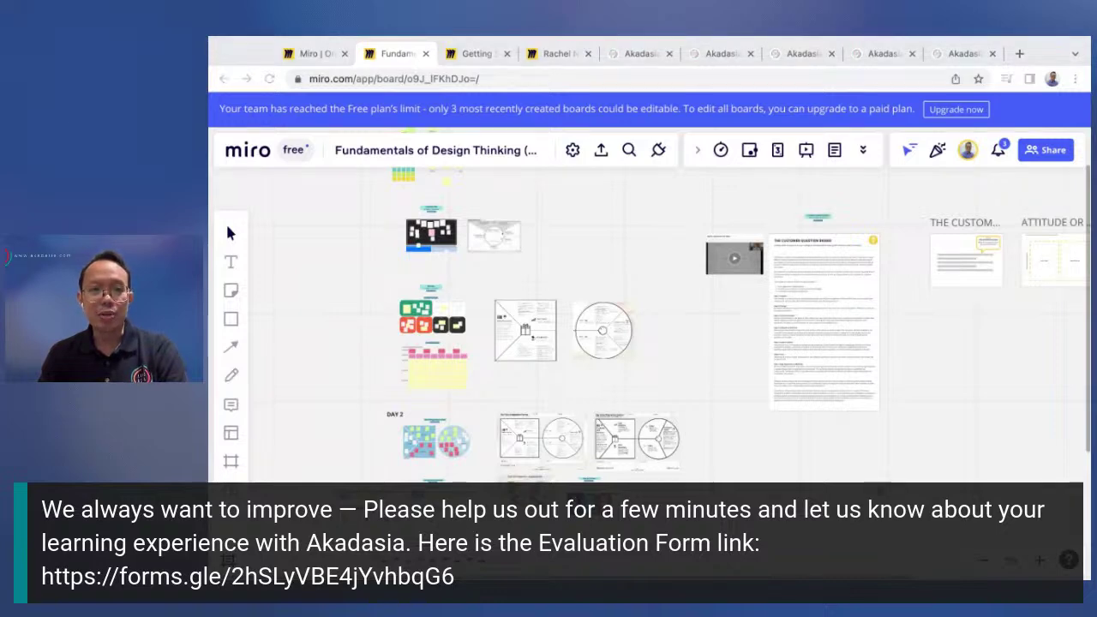
pyautogui.hotkey('alt', 'Tab')
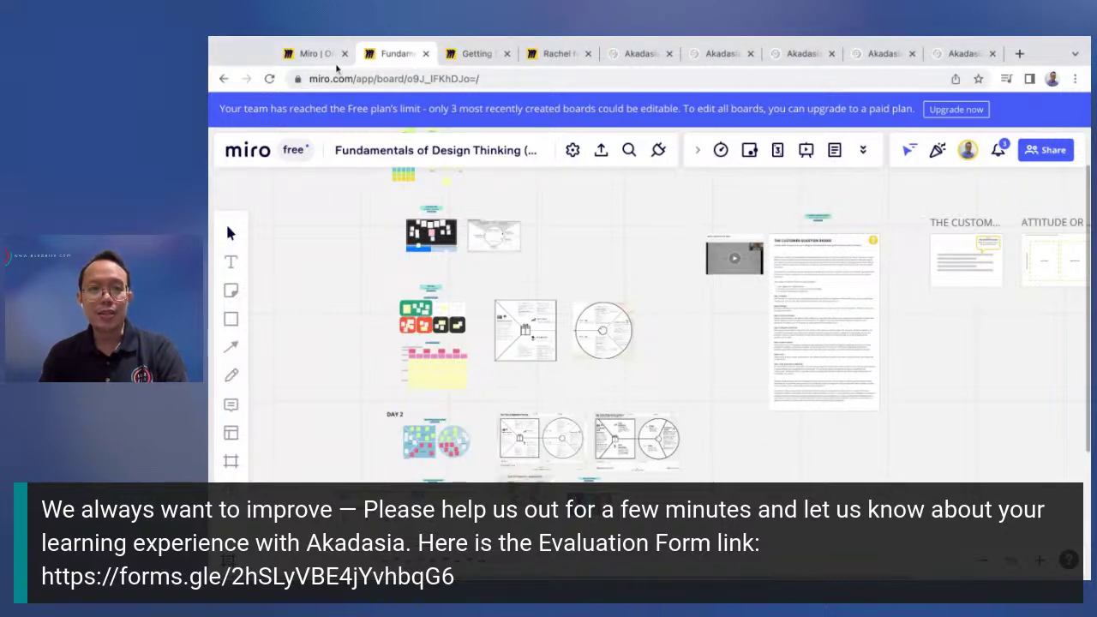
pyautogui.hotkey('alt', 'Tab')
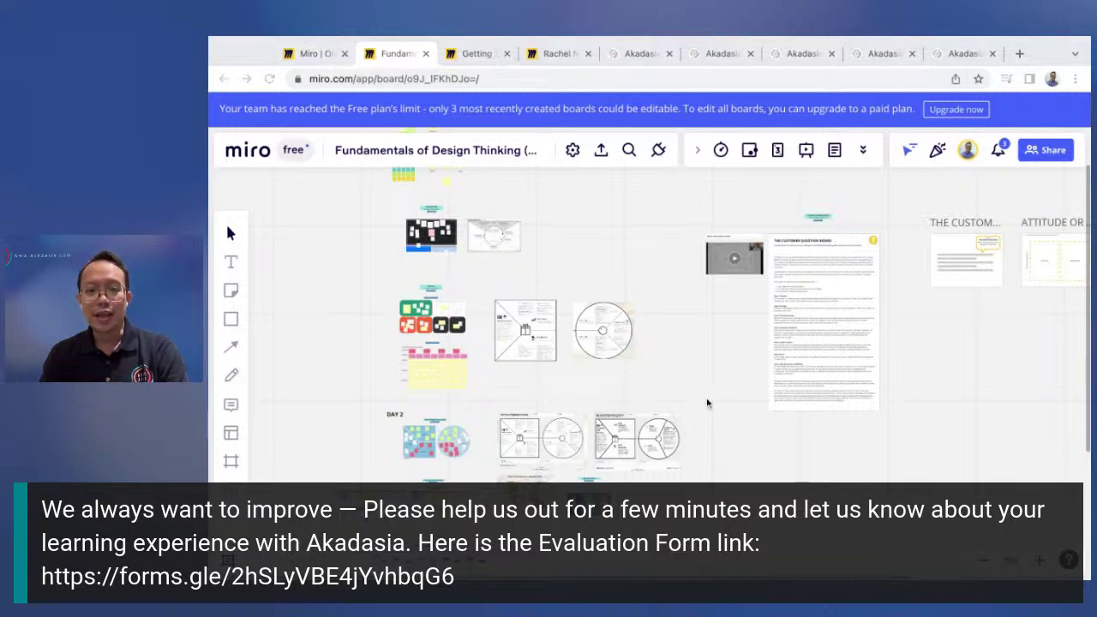